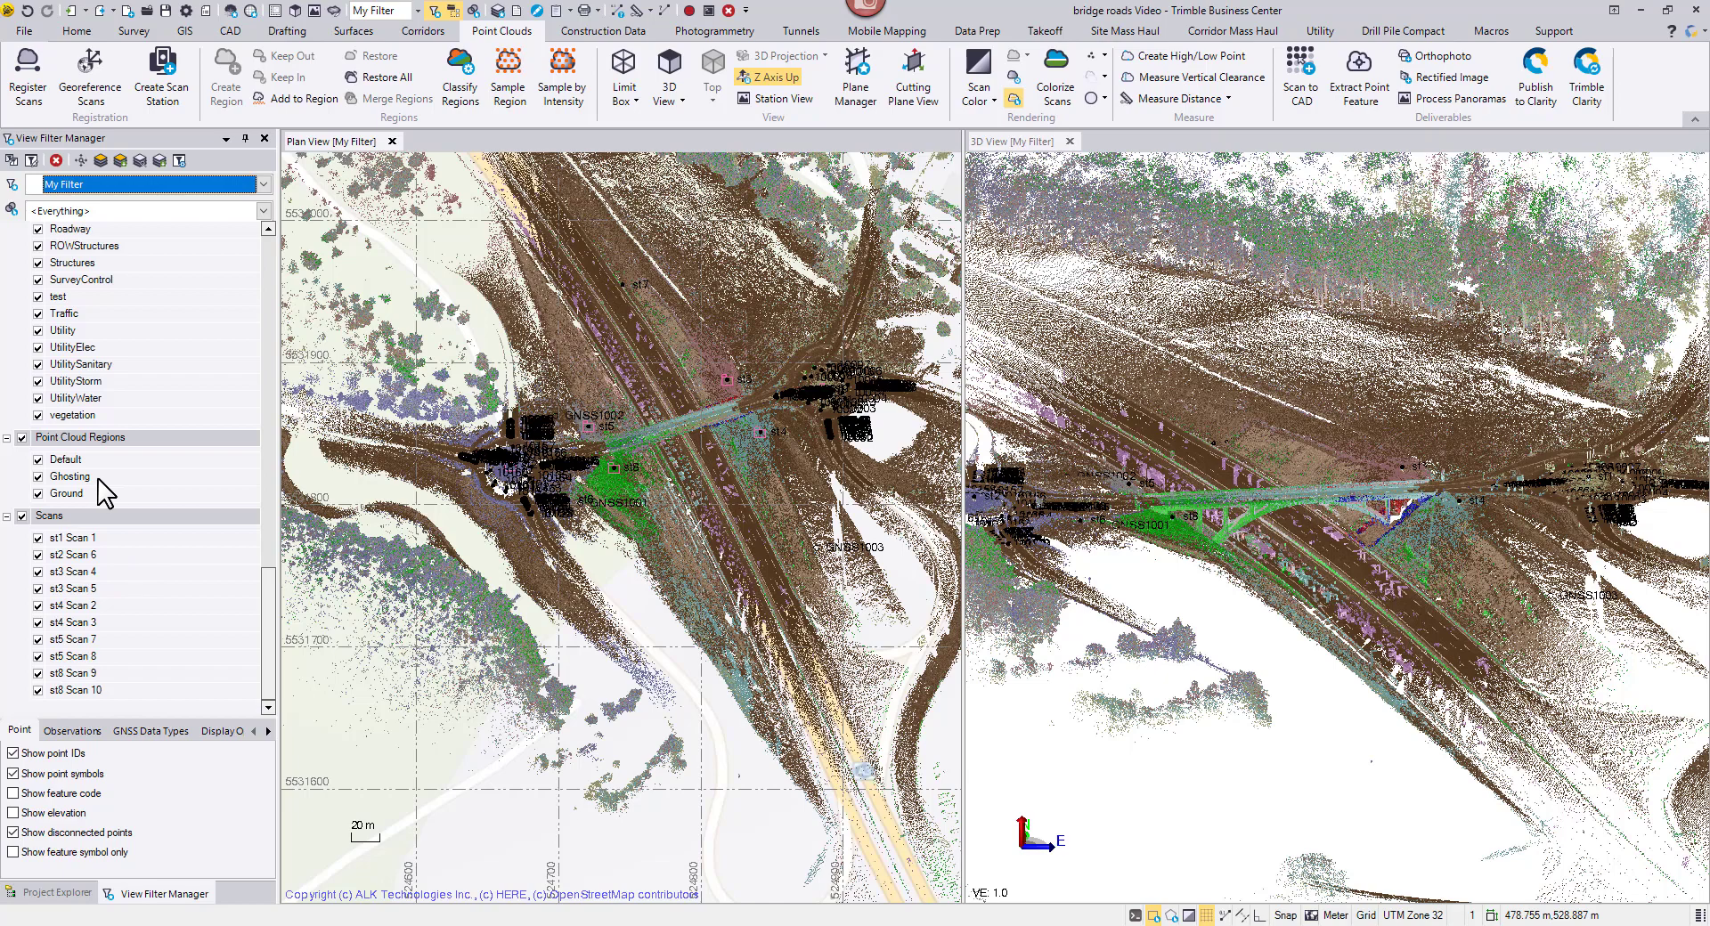
Hide the Ghosting and Ground regions in the View Filter Manager
left_click(37, 477)
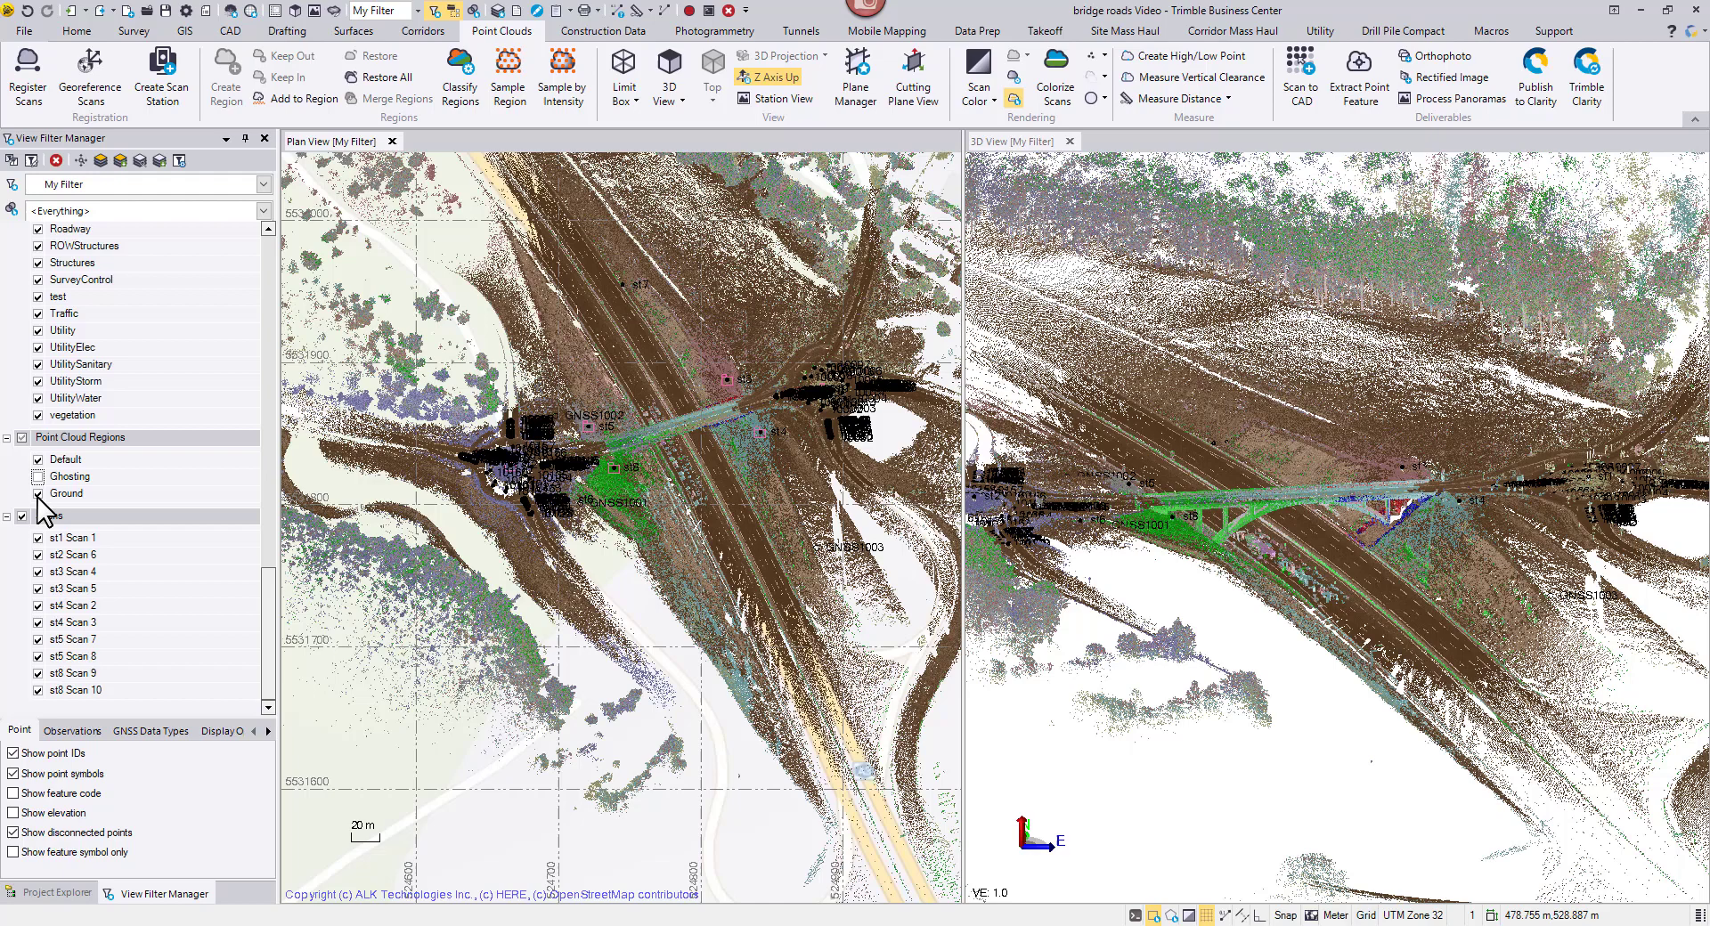
left_click(38, 493)
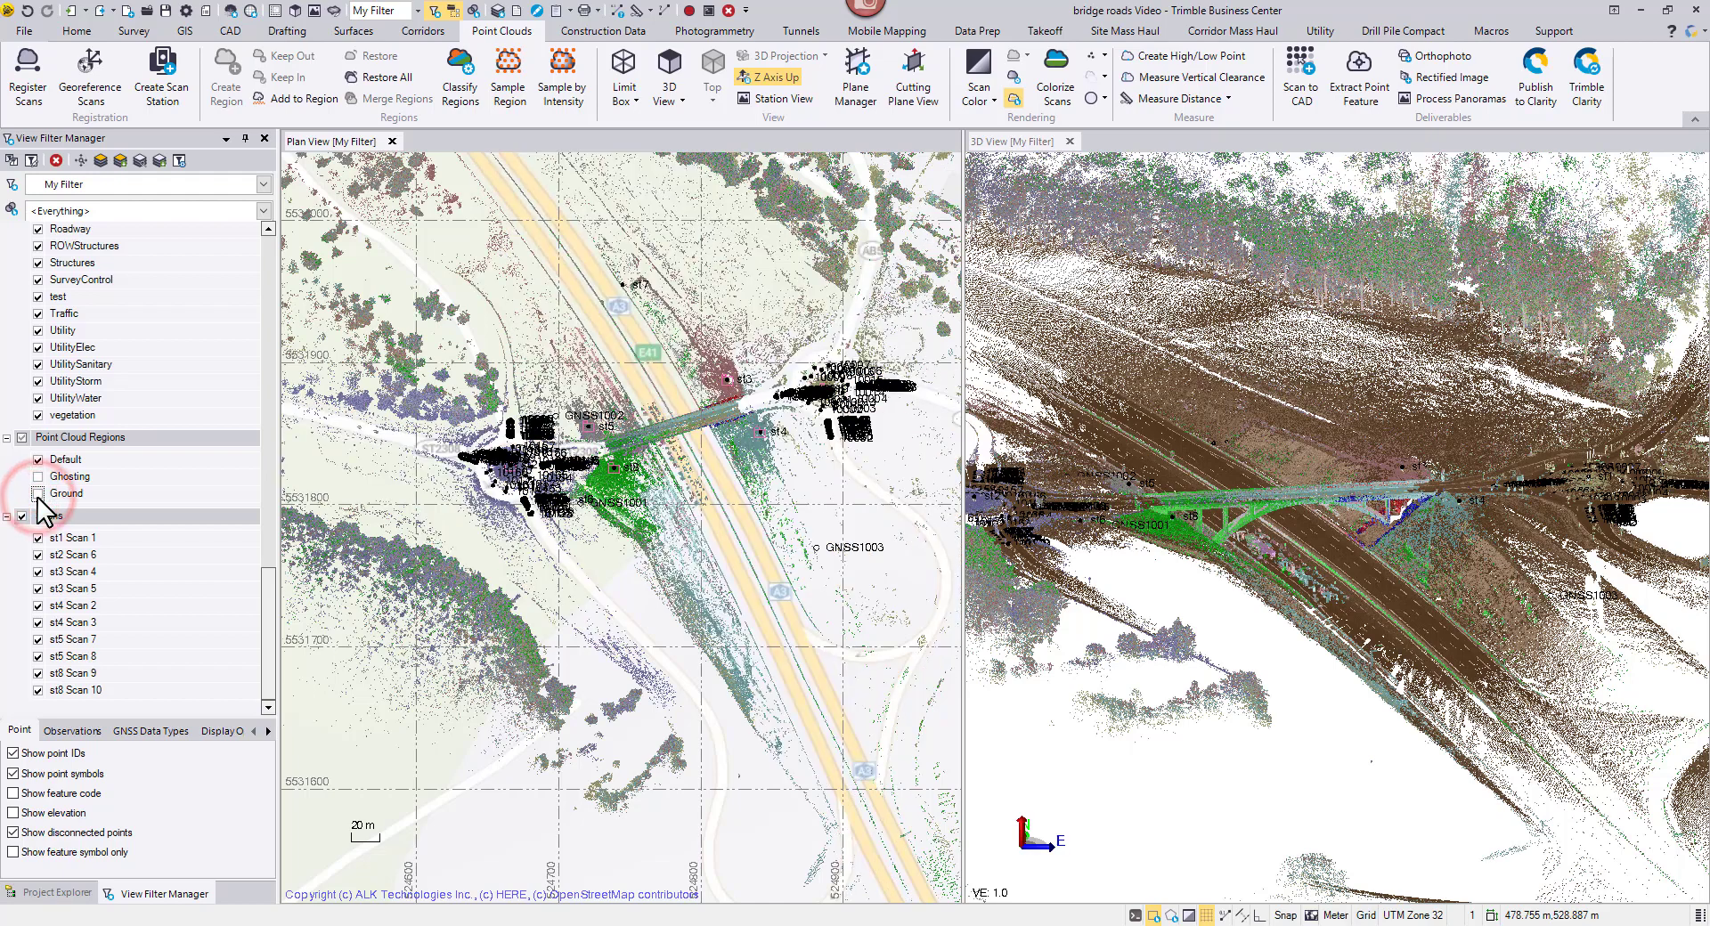
middle_click_drag(1288, 566, 1310, 599)
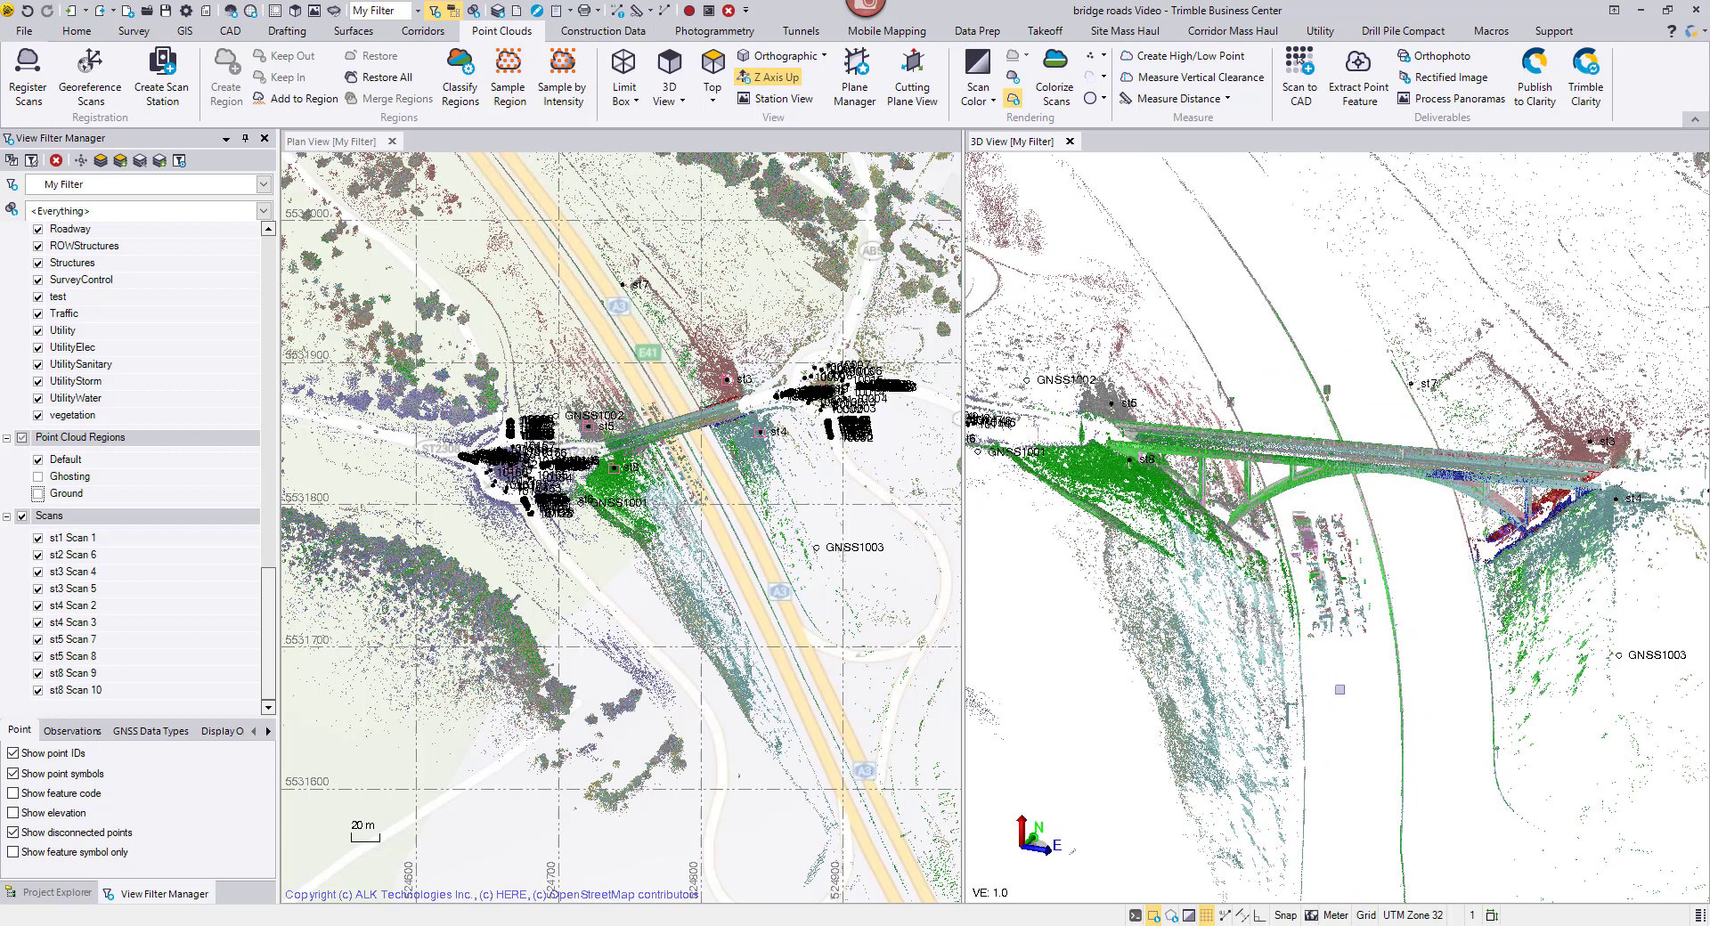
Fence-select the stray noise points beneath the bridge arch with a polygon
left_click(1171, 915)
left_click(1311, 673)
scroll(1296, 545, "up", 2)
left_click(1285, 503)
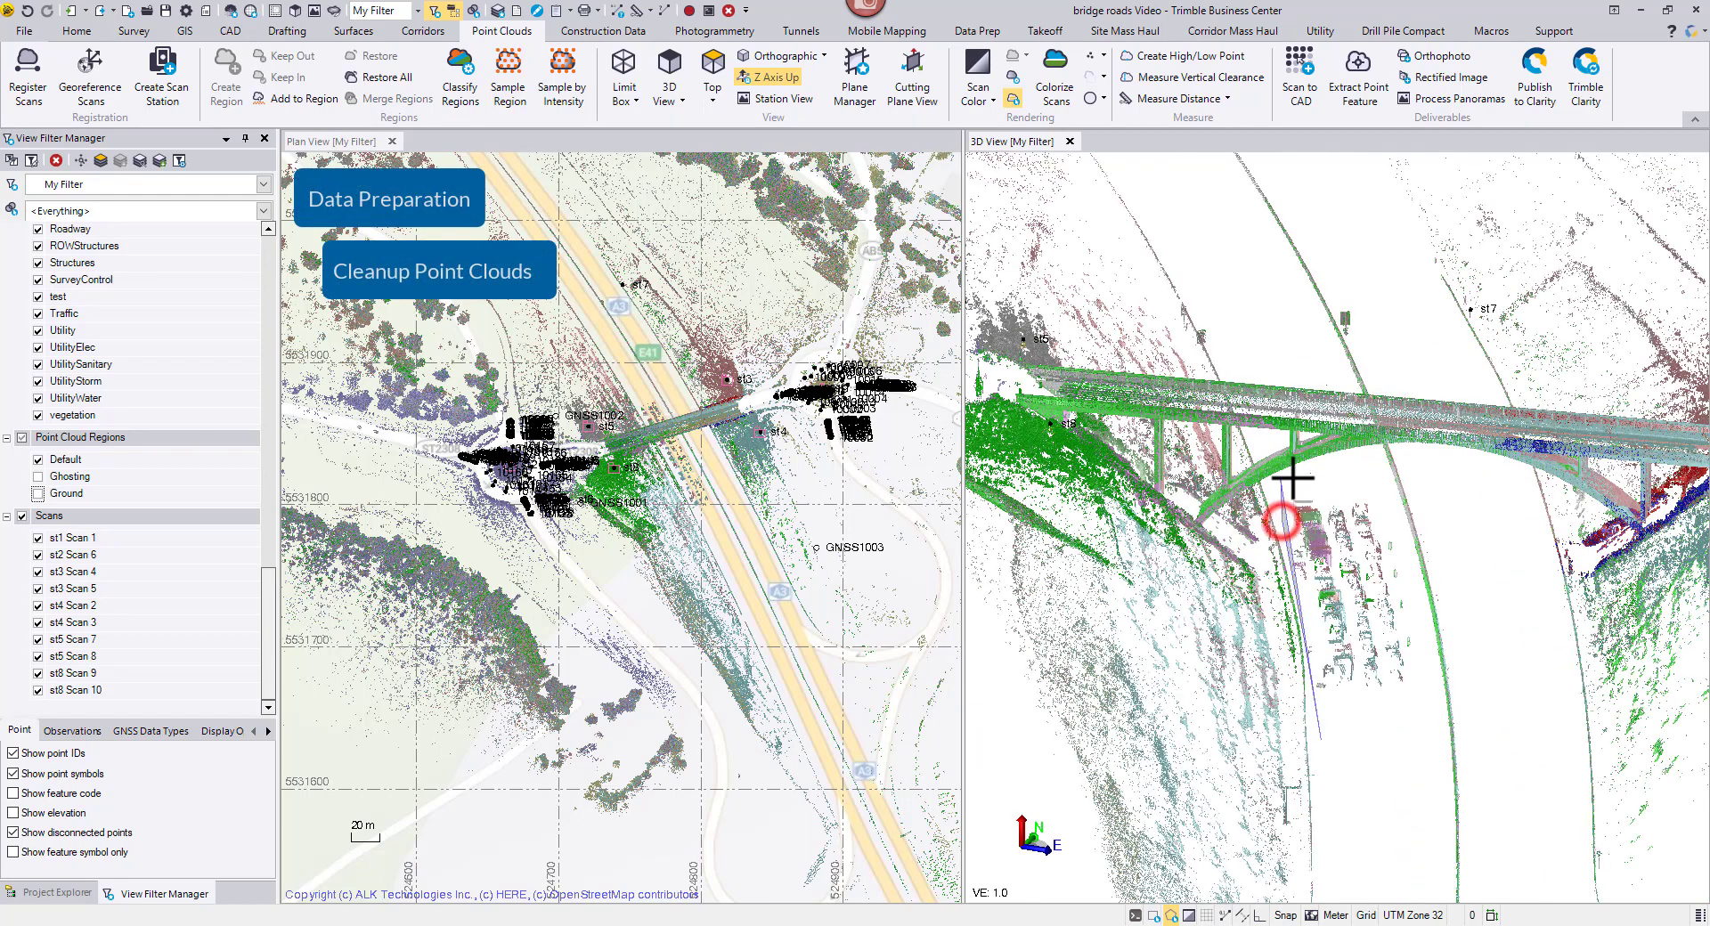
left_click(1315, 465)
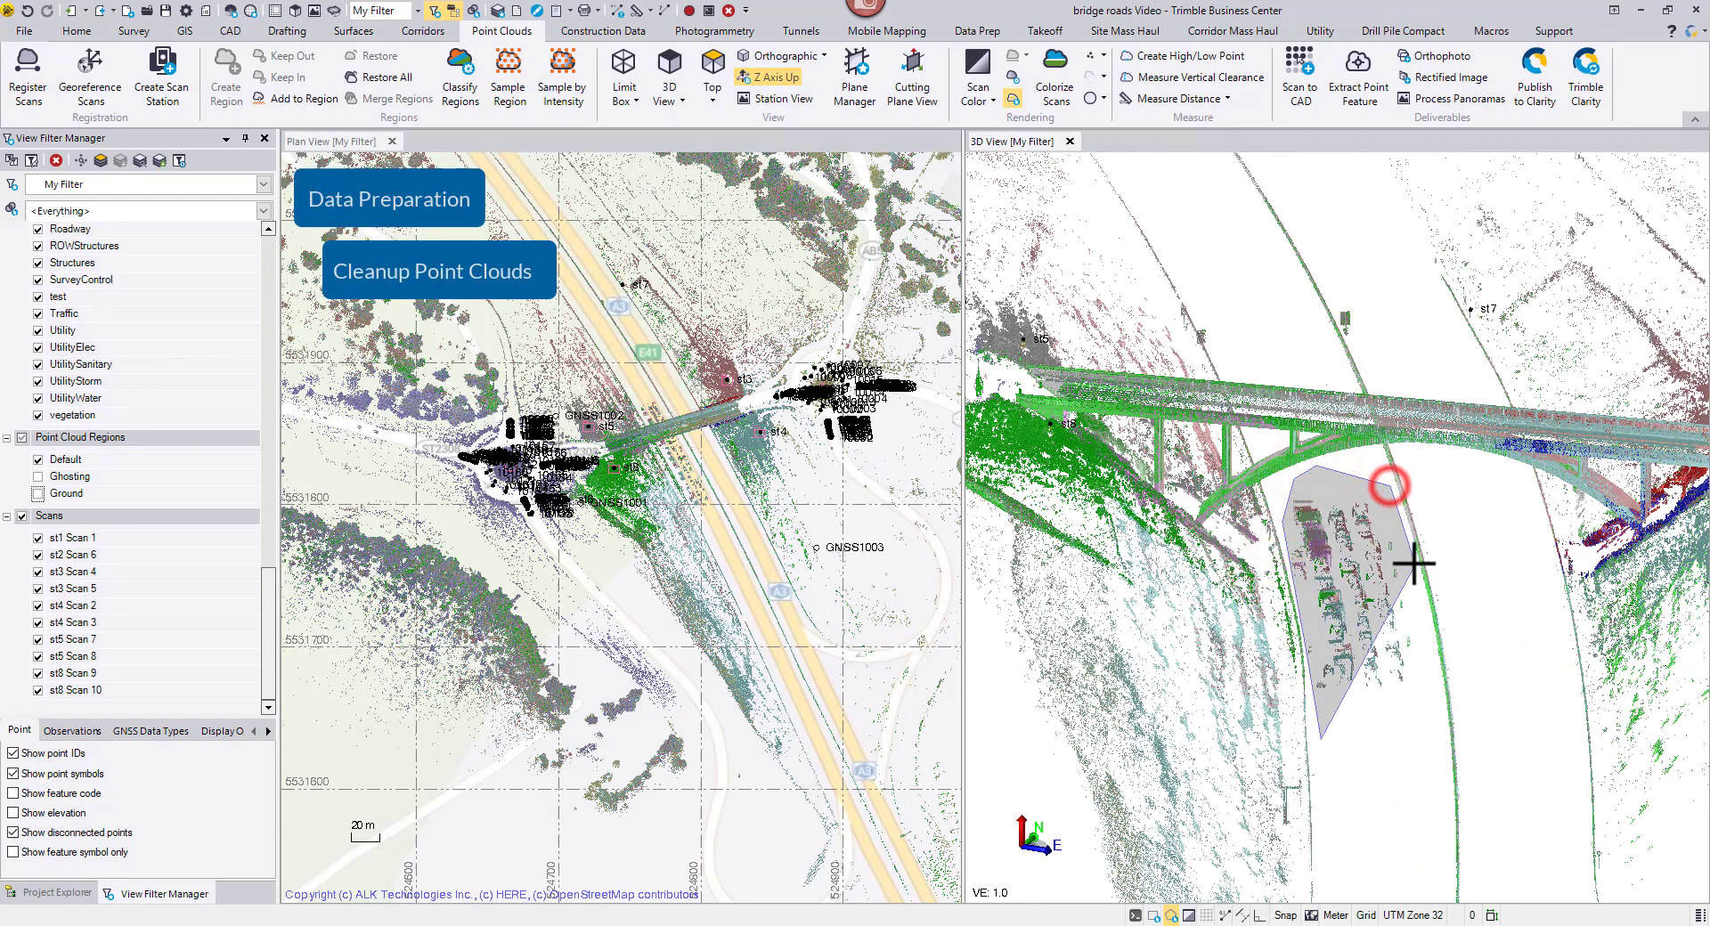
left_click(1389, 488)
left_click(1417, 564)
double_click(1427, 729)
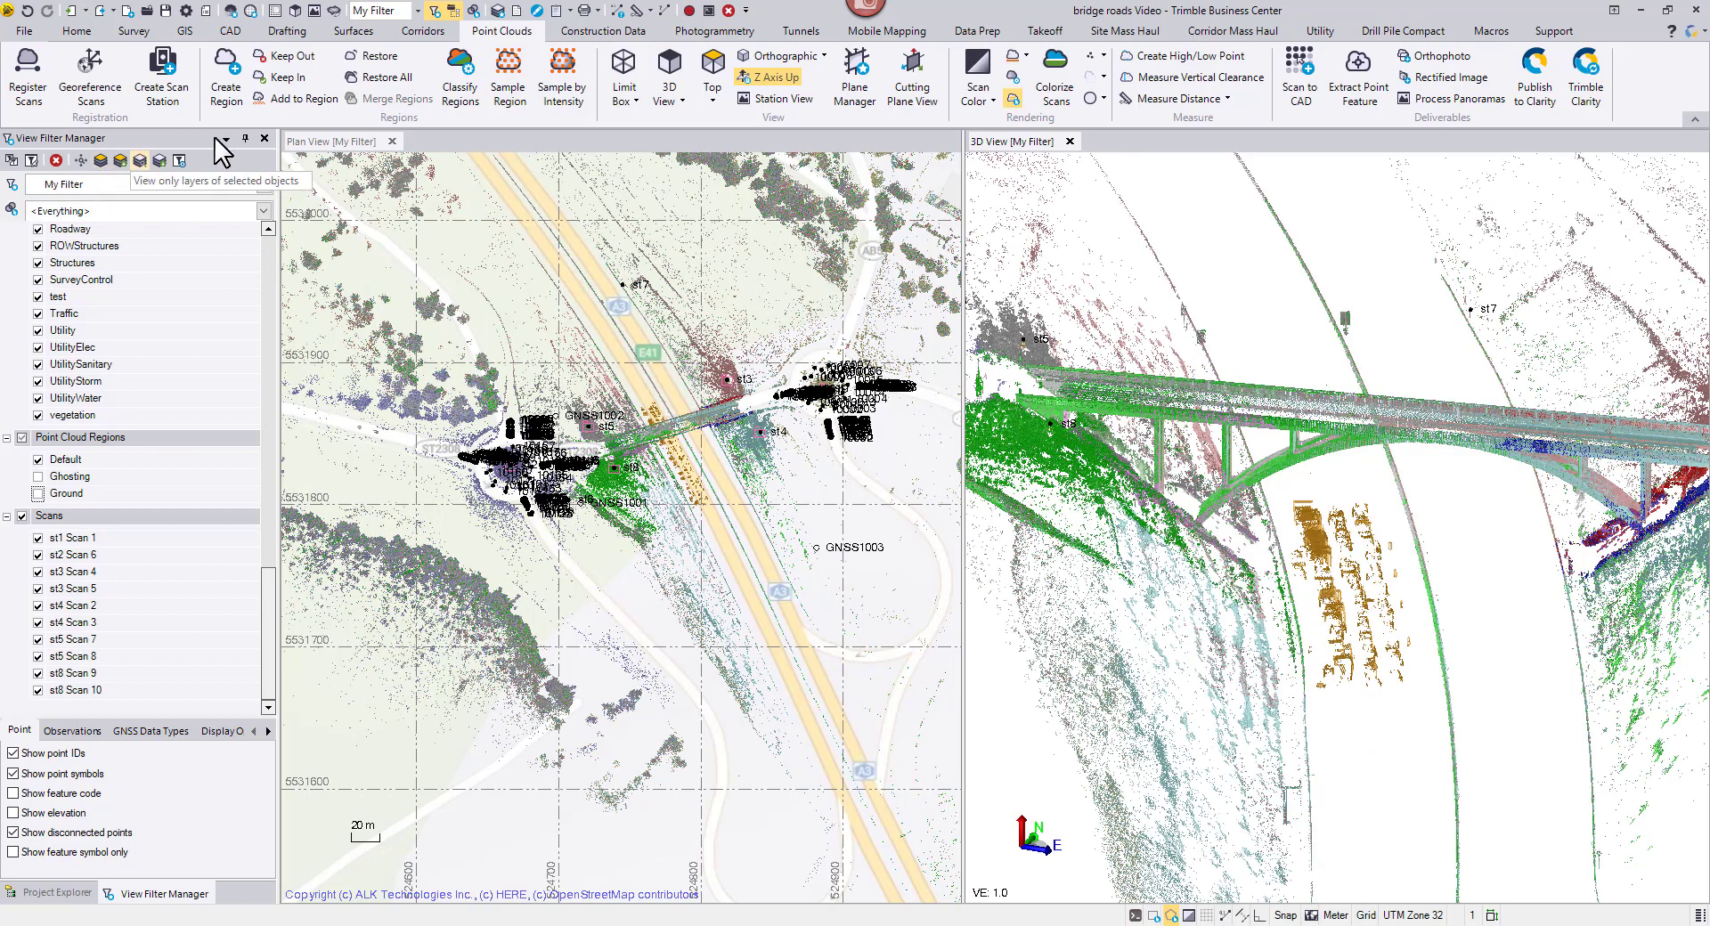
Add the fenced noise points to the Ghosting region
left_click(273, 97)
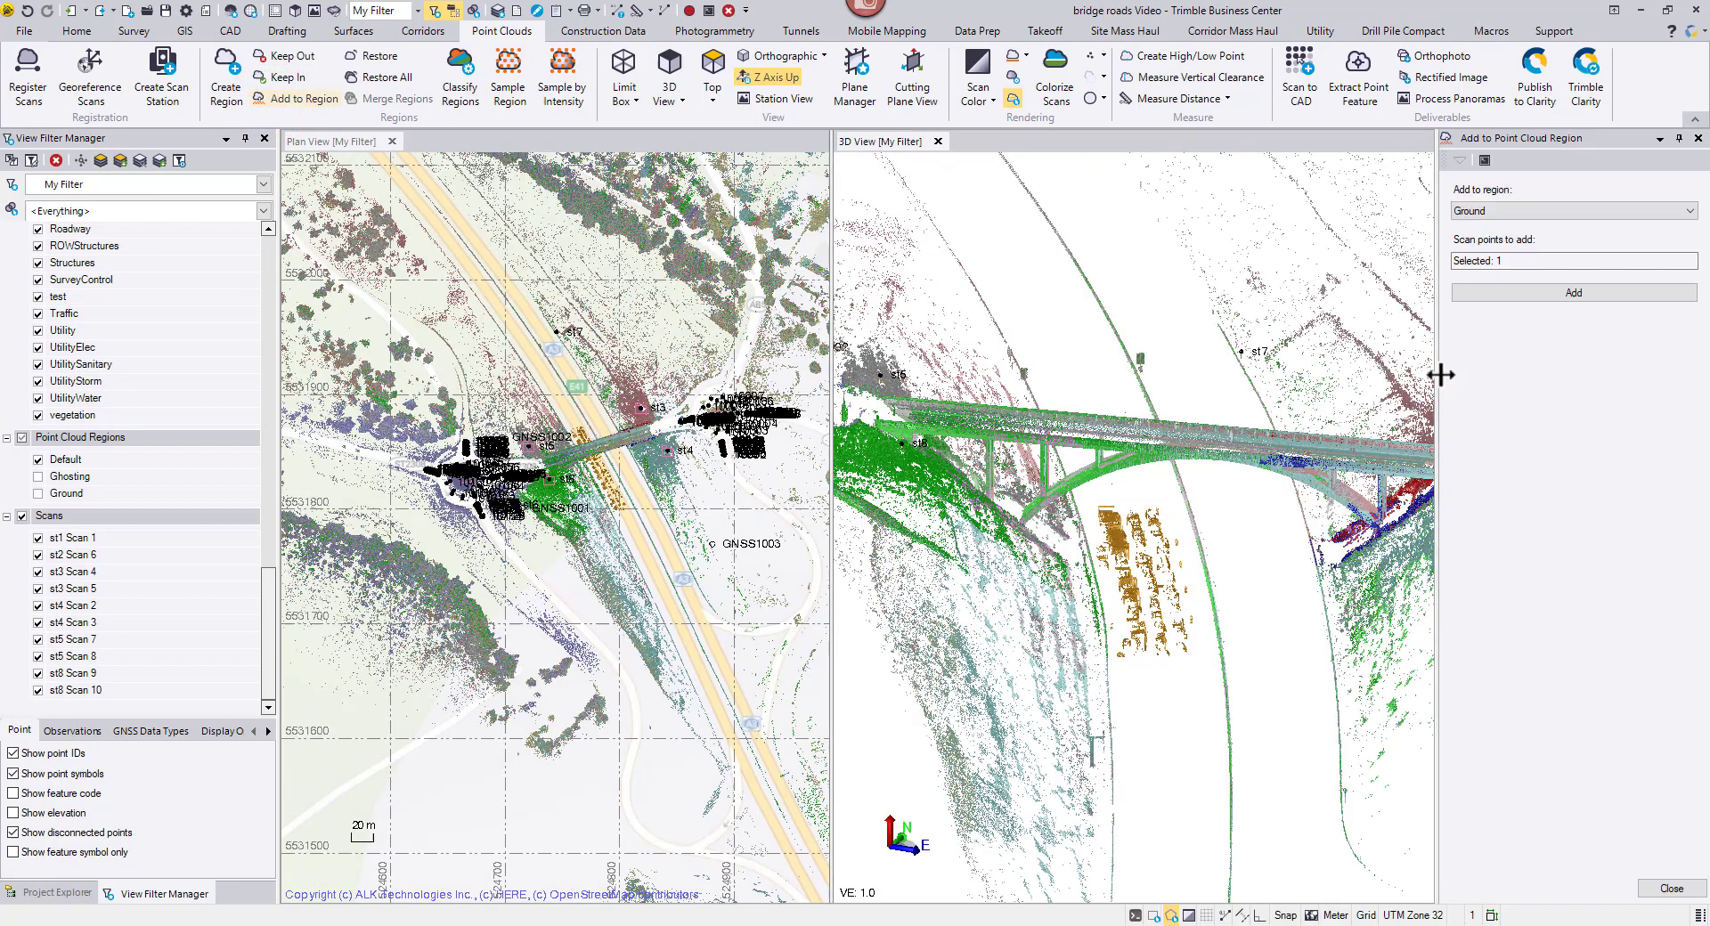
left_click(1588, 211)
left_click(1564, 230)
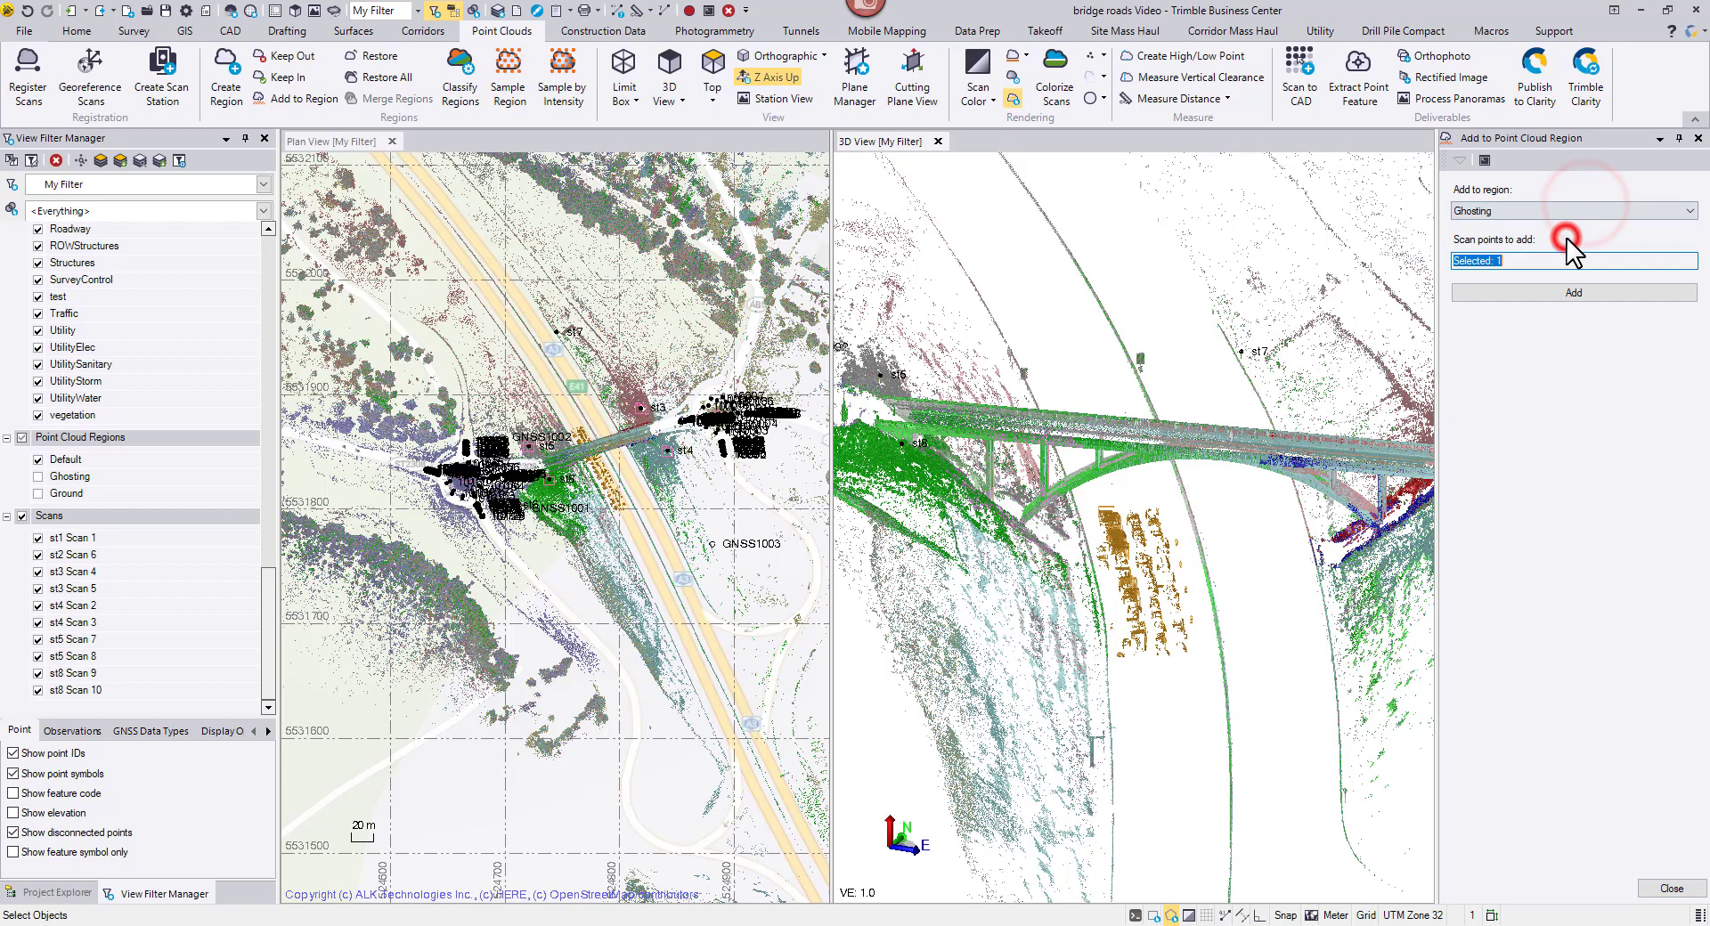
left_click(1590, 293)
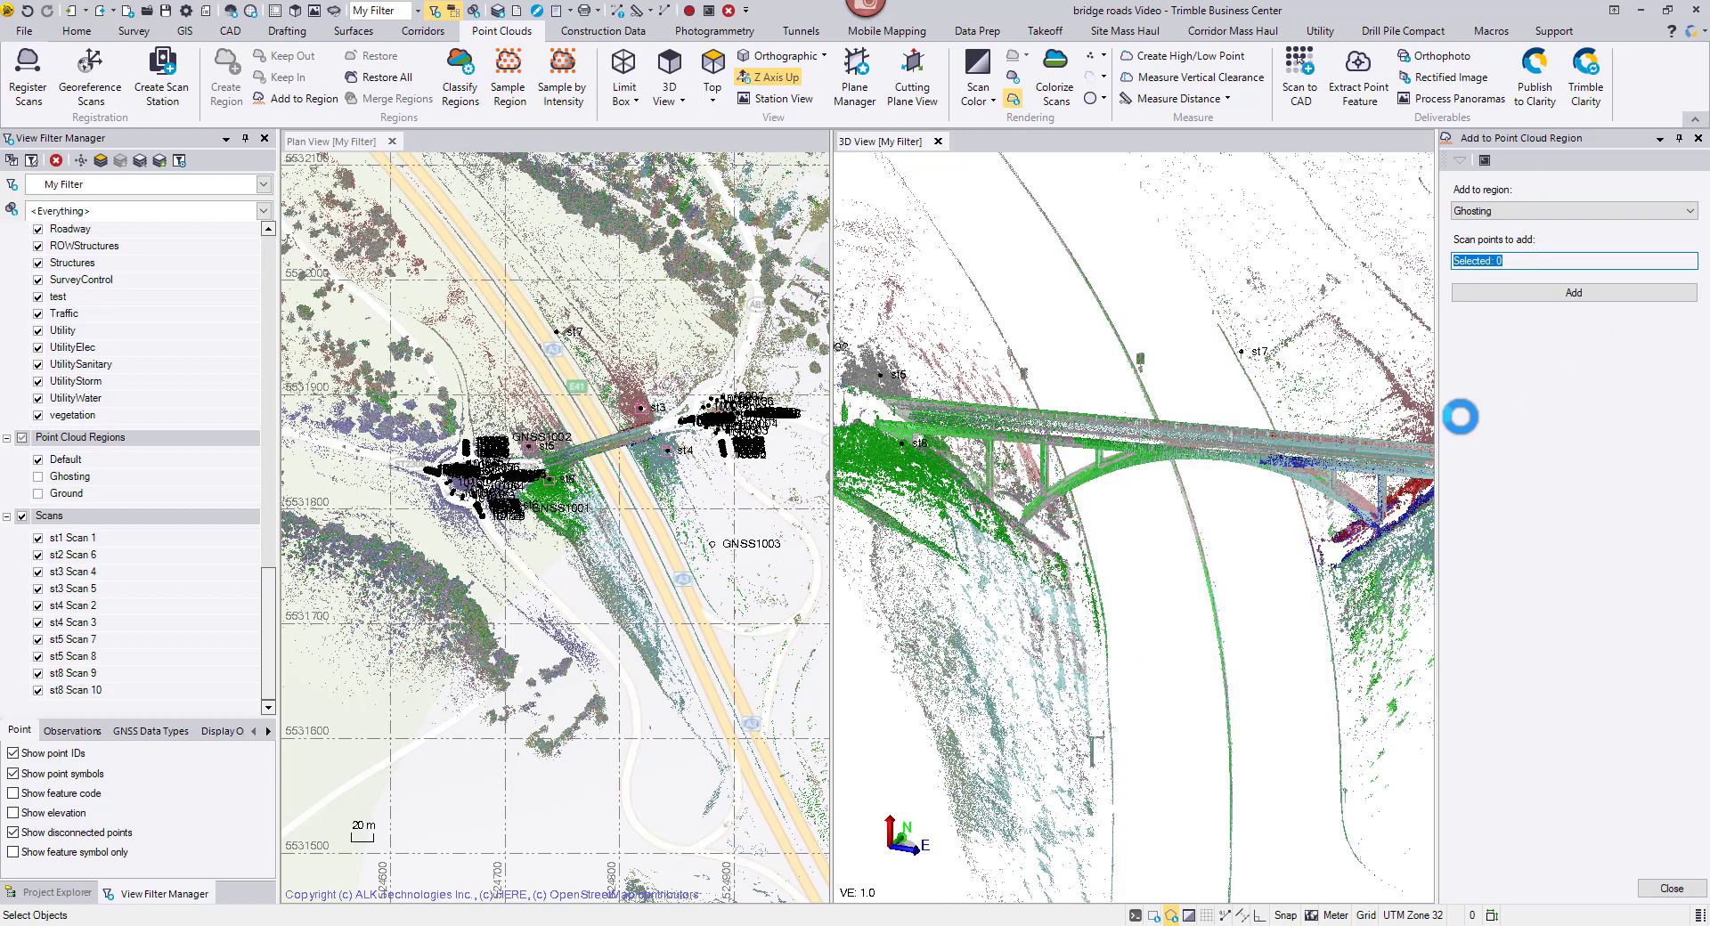
left_click(1662, 889)
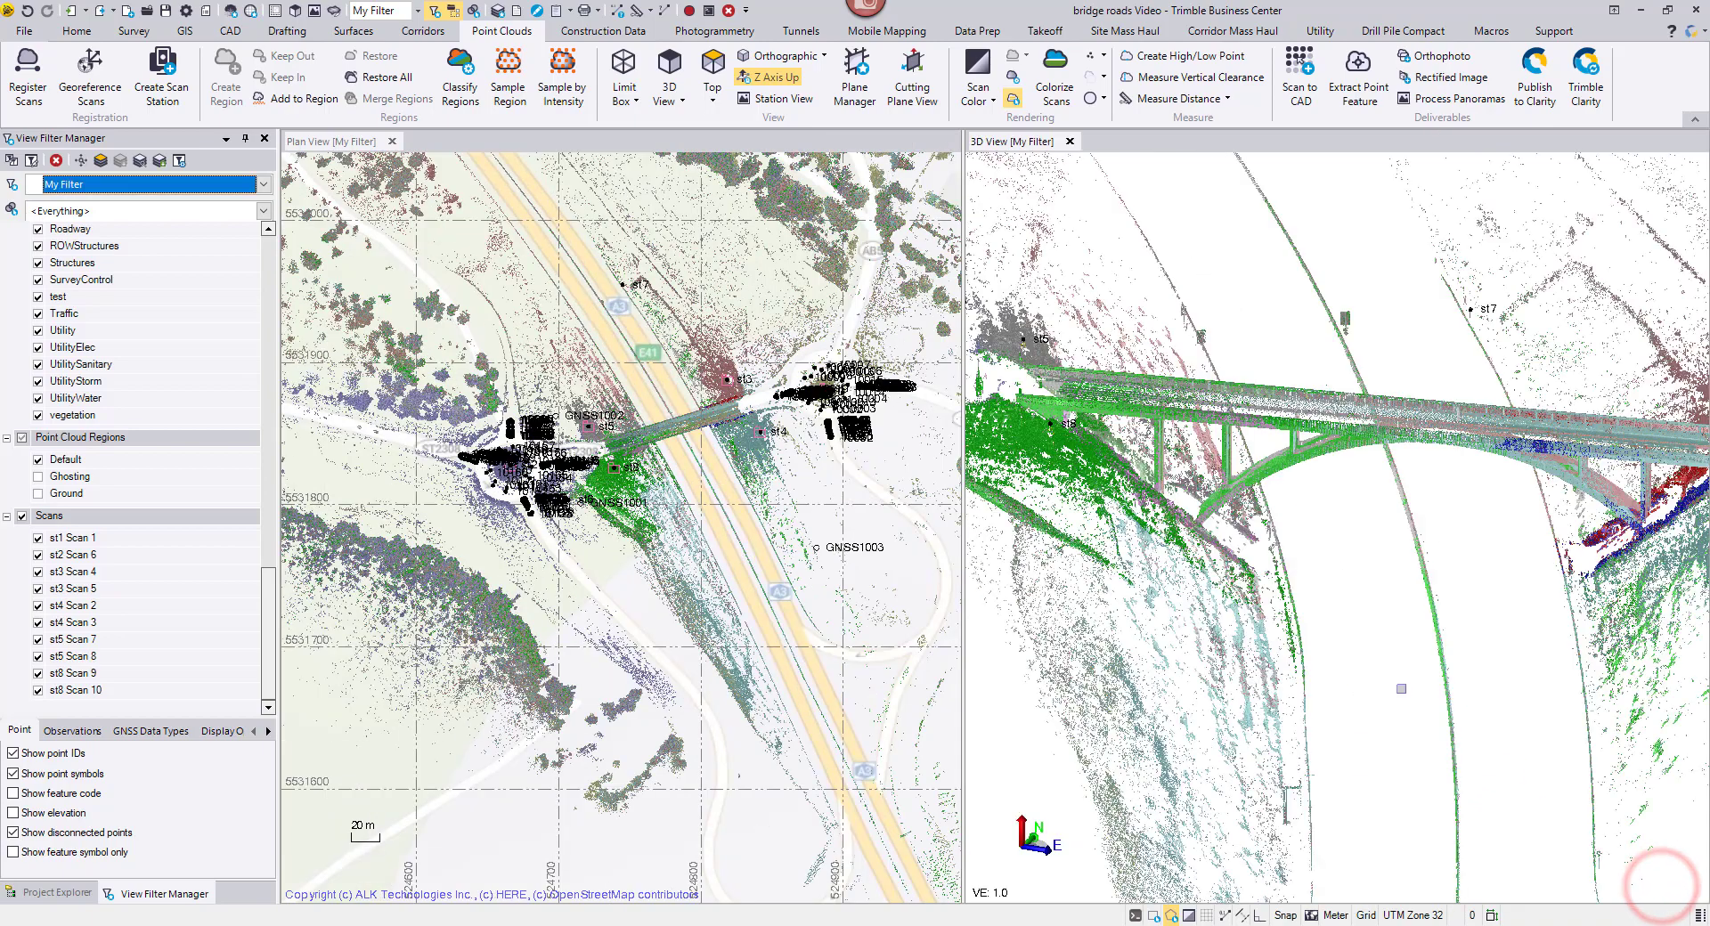
Show the Ground region points again and look around the bridge in 3D
mouse_move(1197, 667)
left_mouse_down()
mouse_move(1202, 767)
mouse_move(1211, 668)
left_mouse_up()
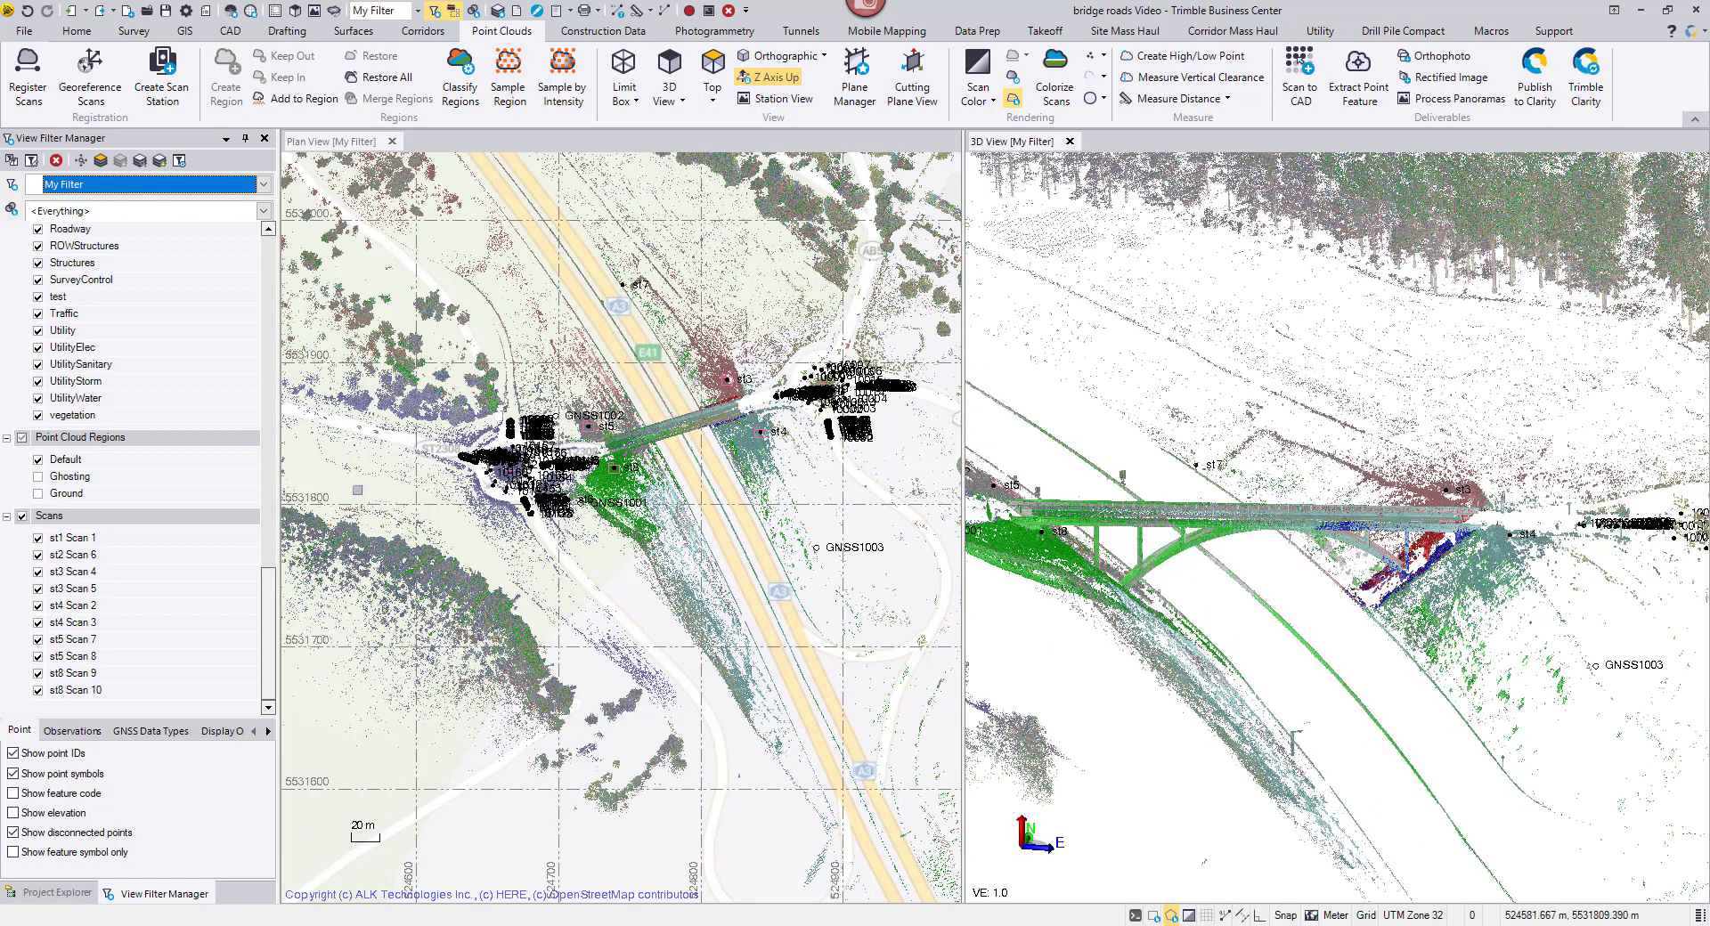
left_click(37, 494)
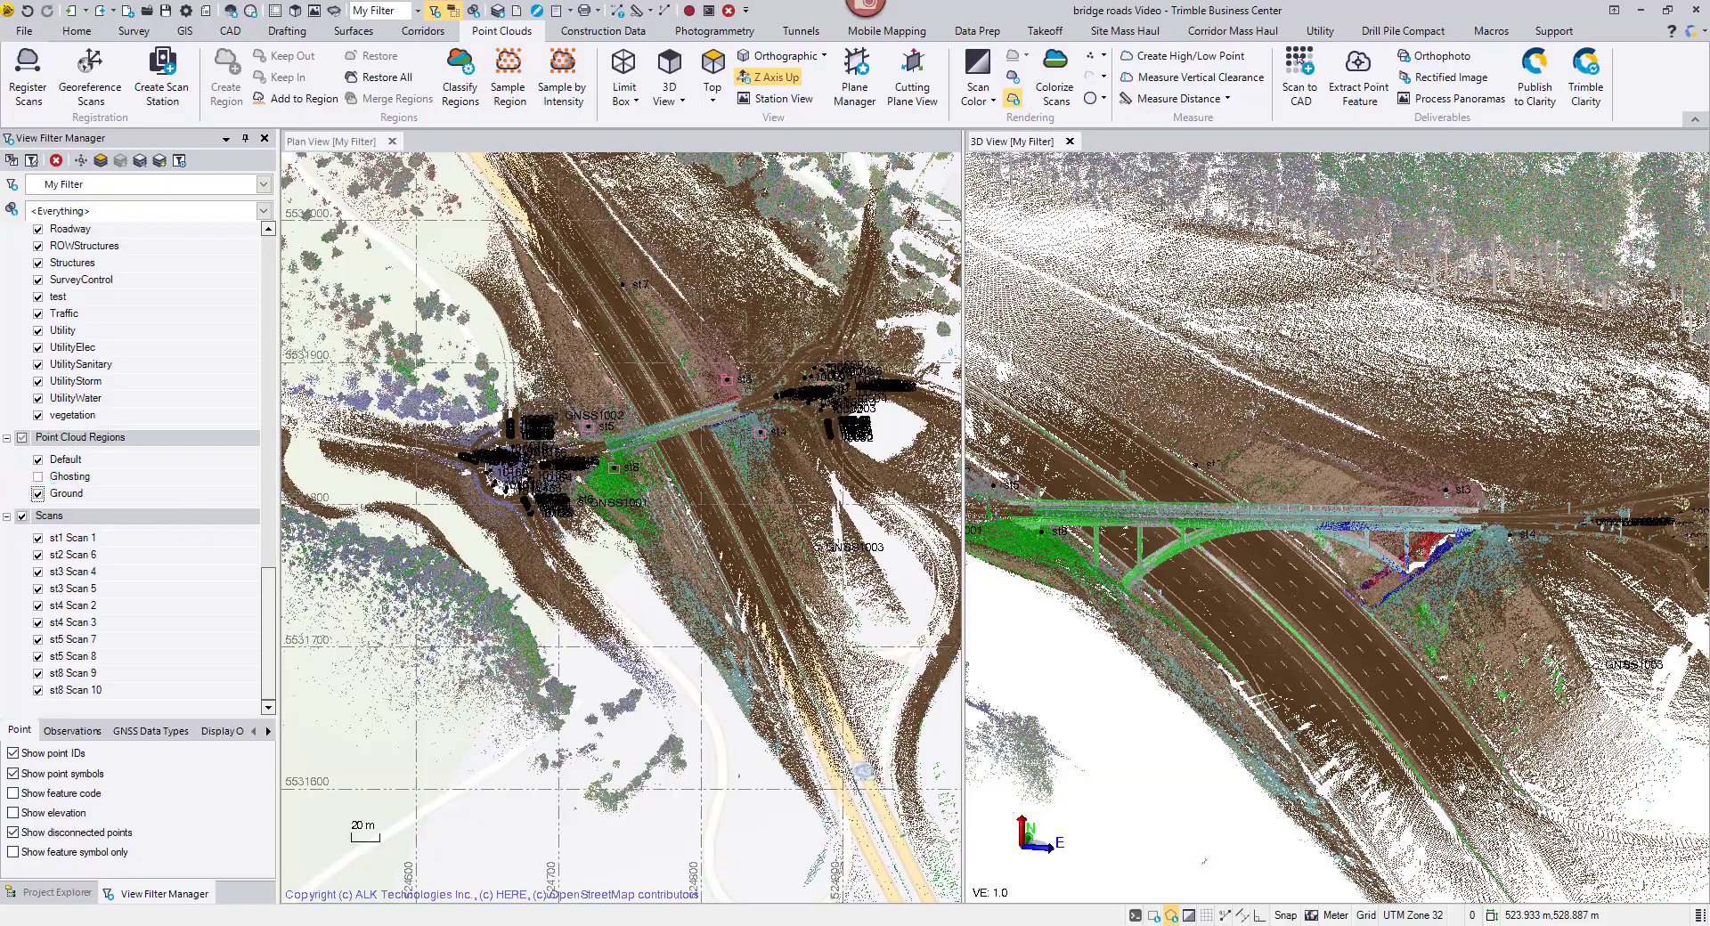
left_click_drag(1207, 648, 1243, 802)
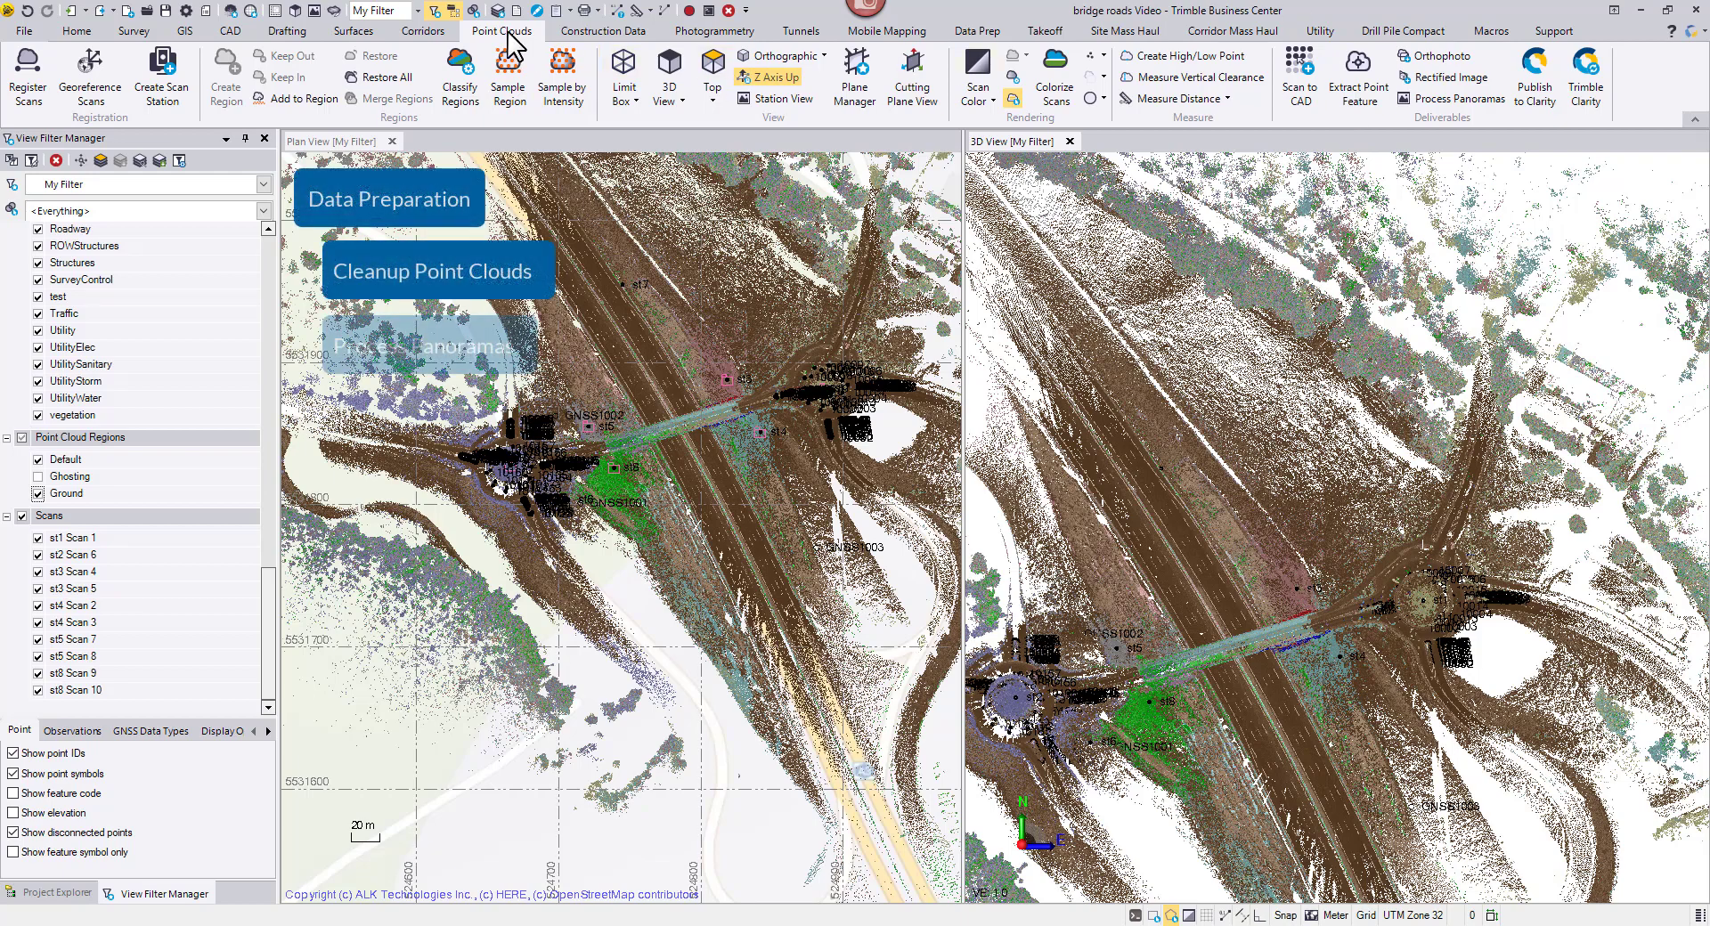
Process panoramas for all six stations with exposure balancing and edge blending enabled
left_click(1483, 97)
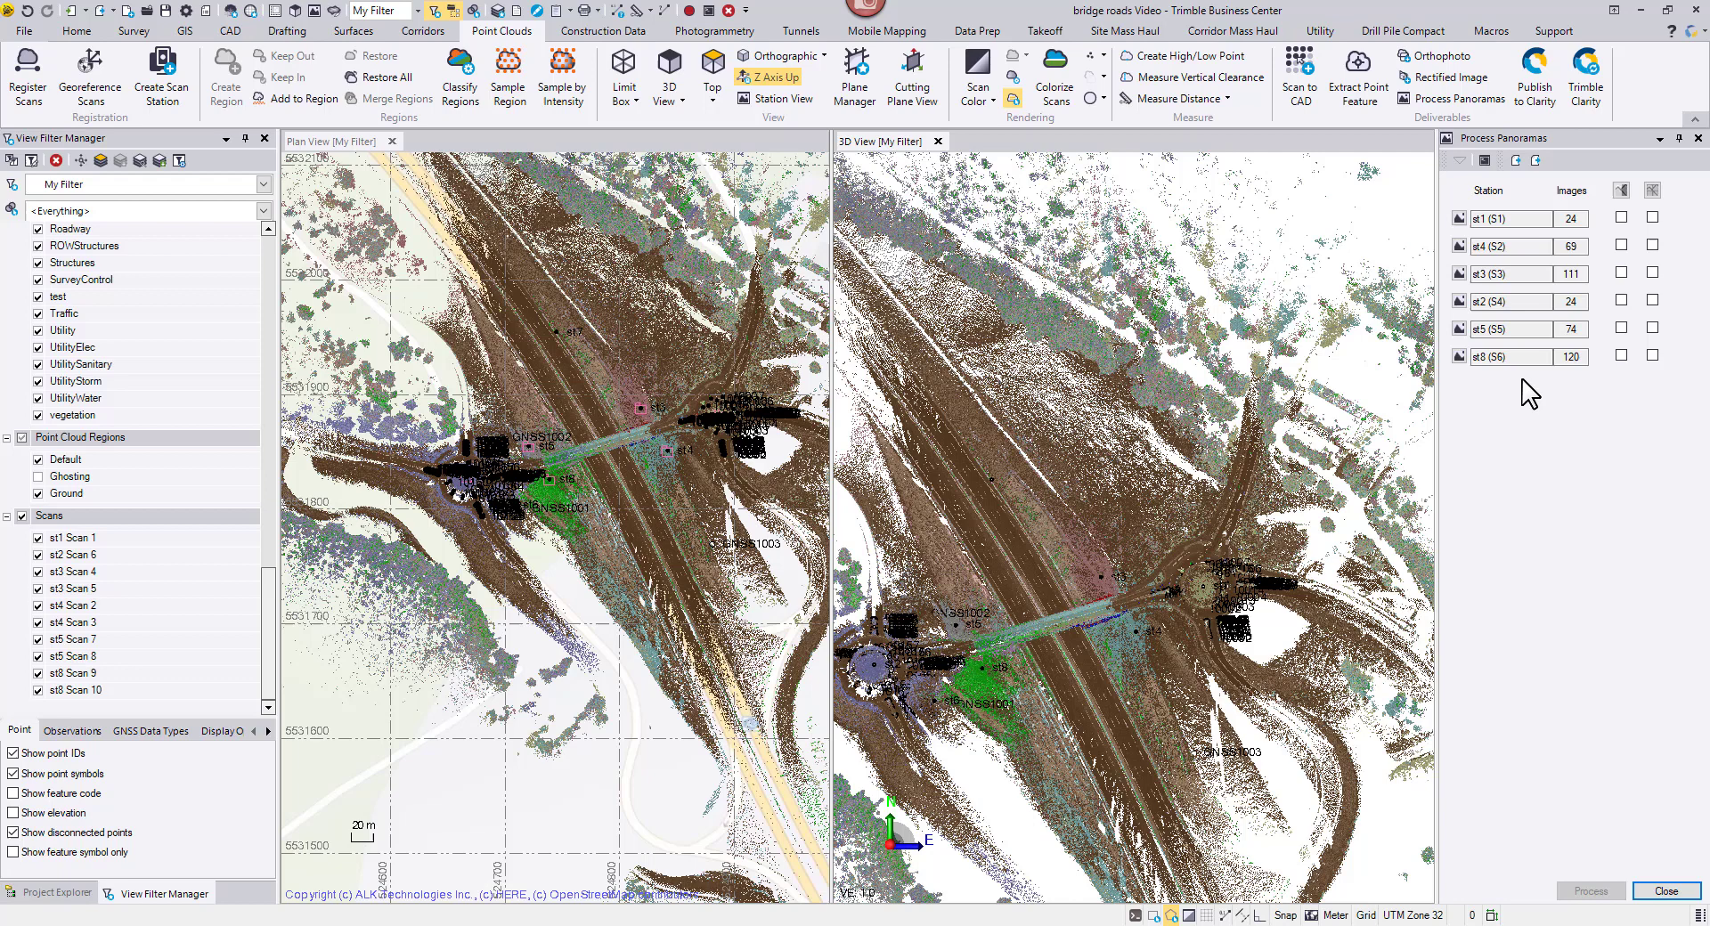
left_click(1621, 191)
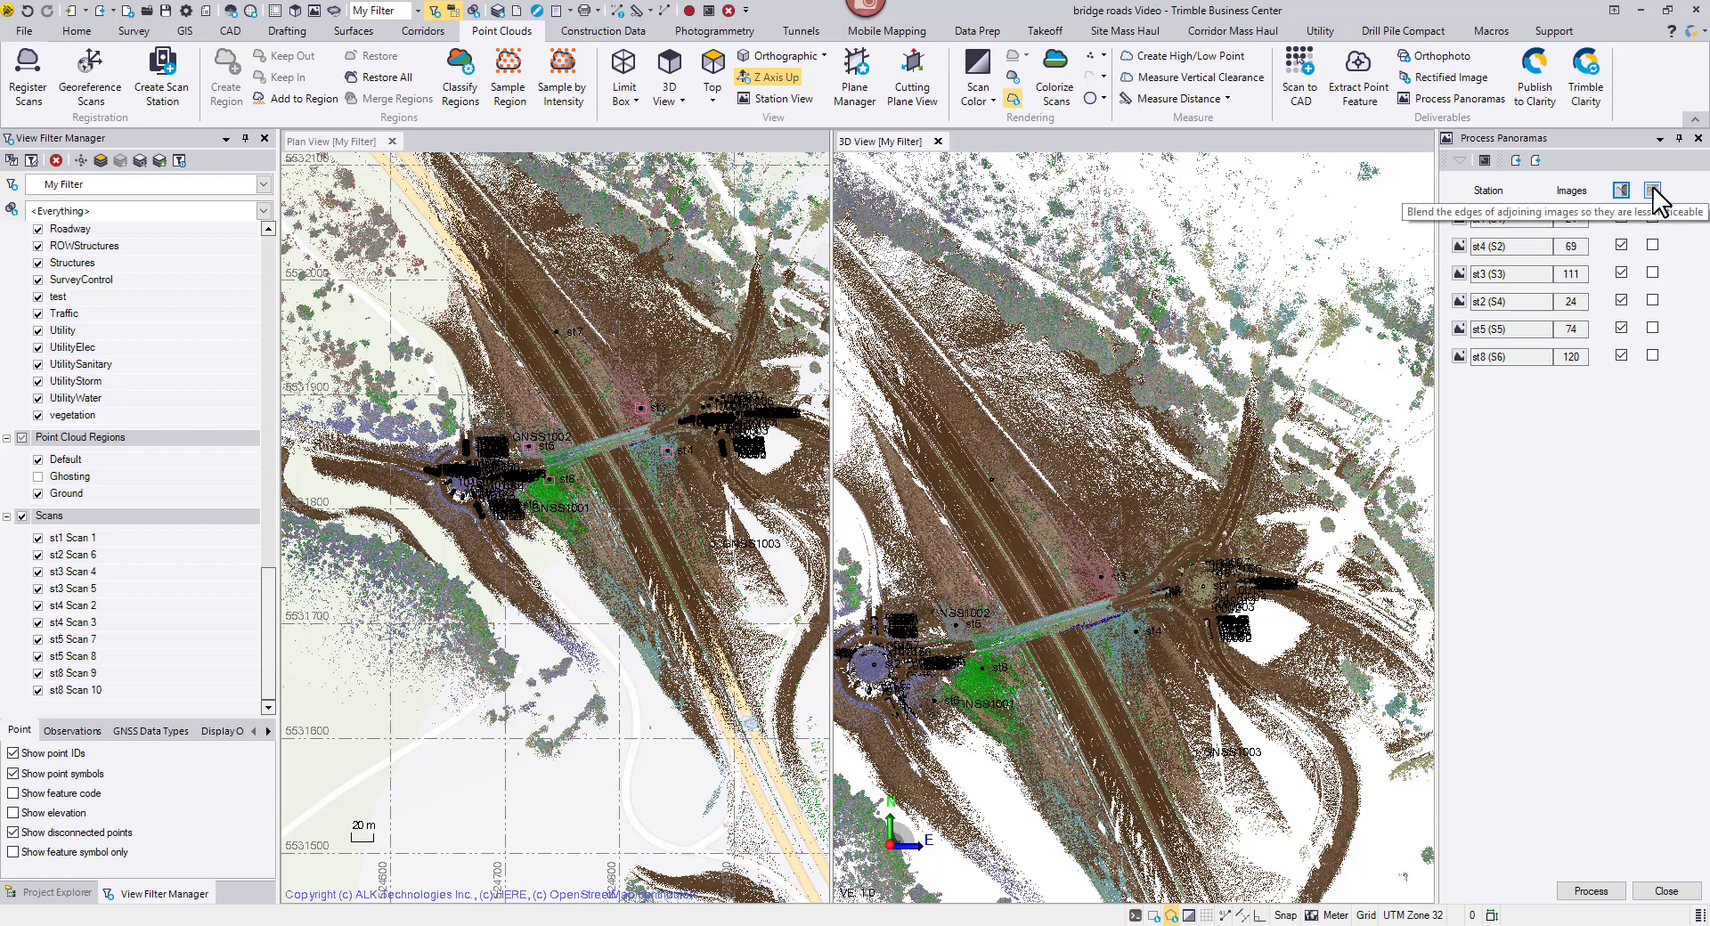
left_click(1652, 191)
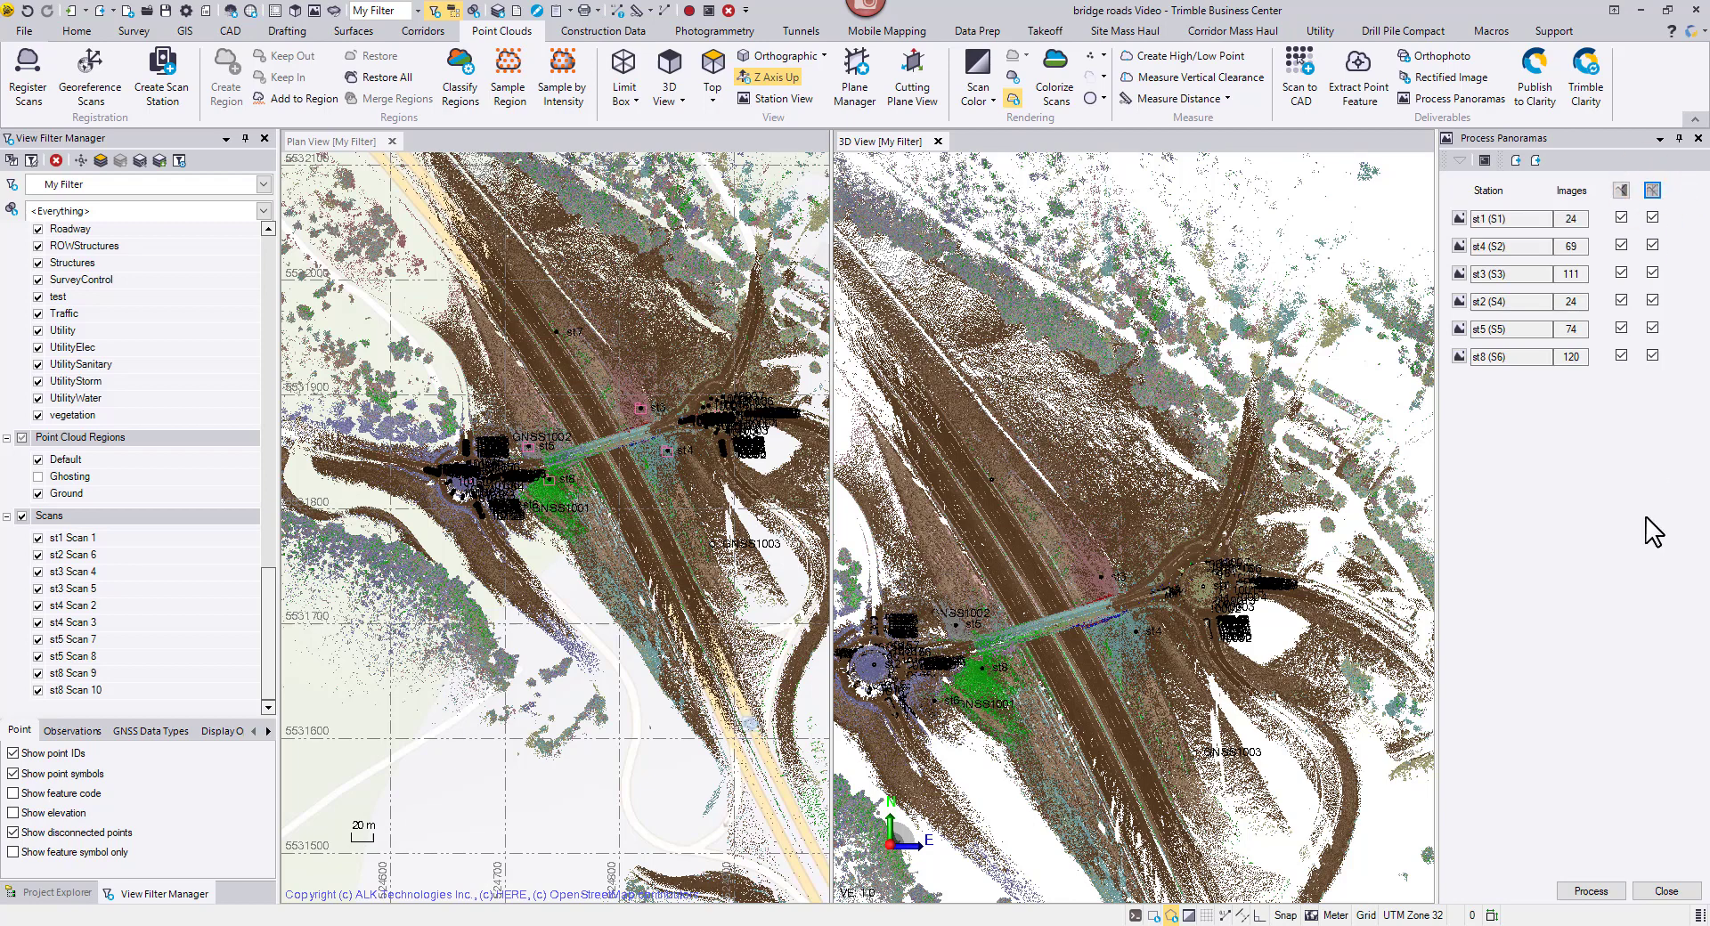
left_click(1591, 891)
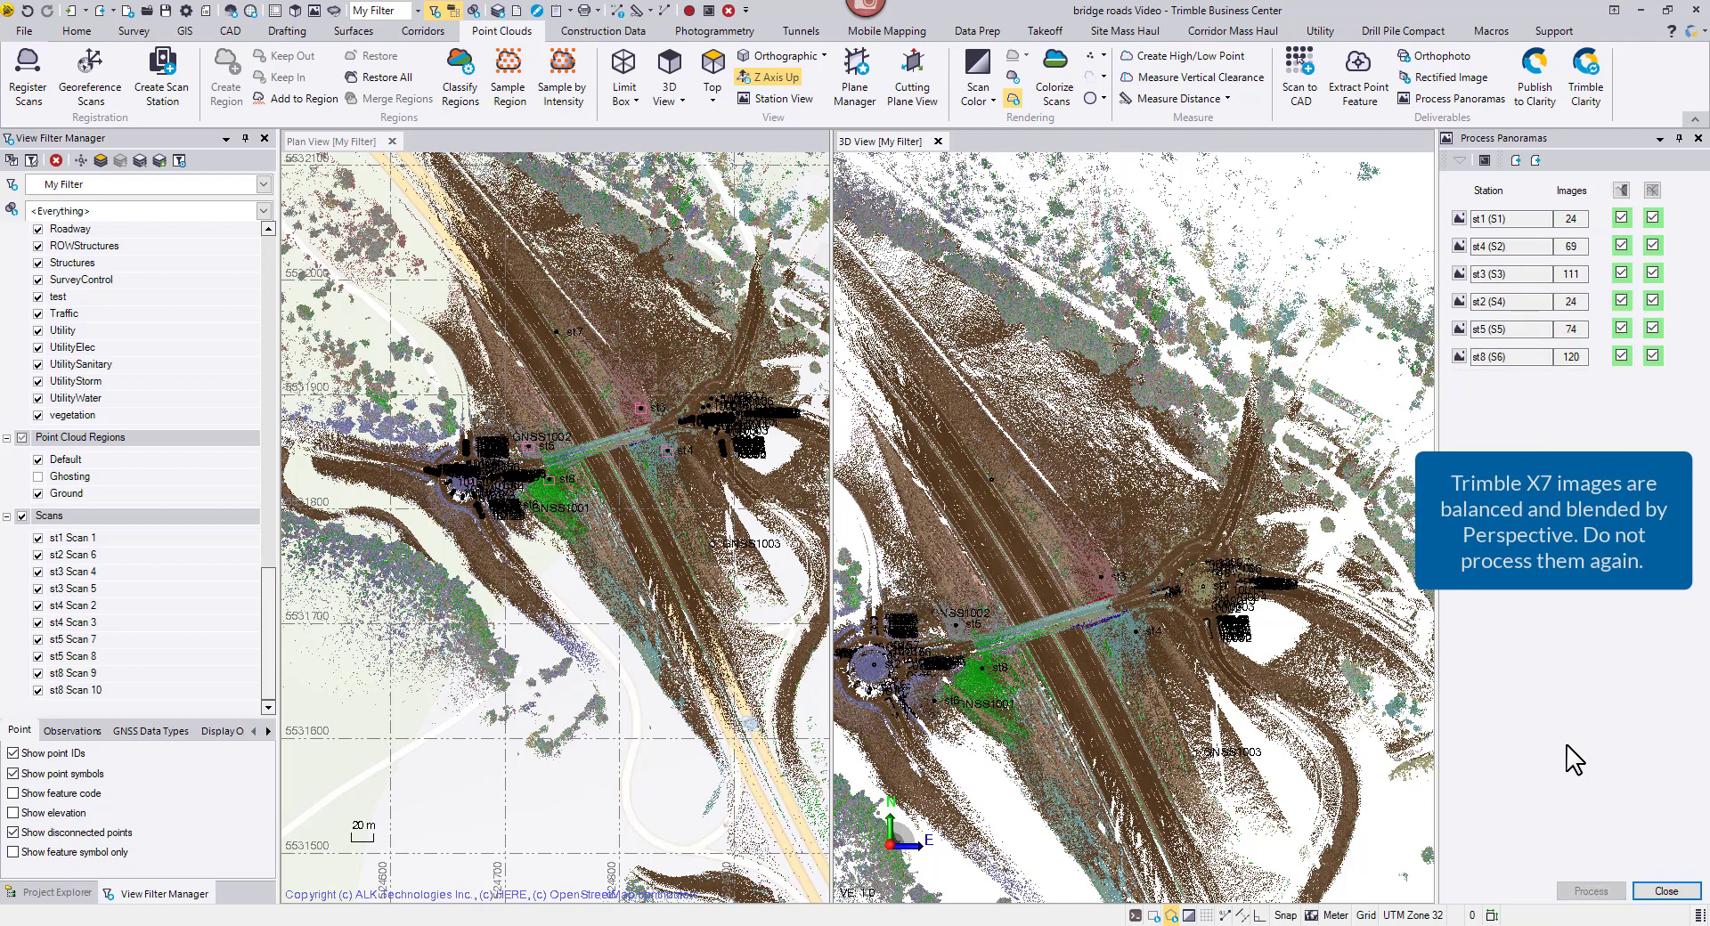
left_click(1657, 894)
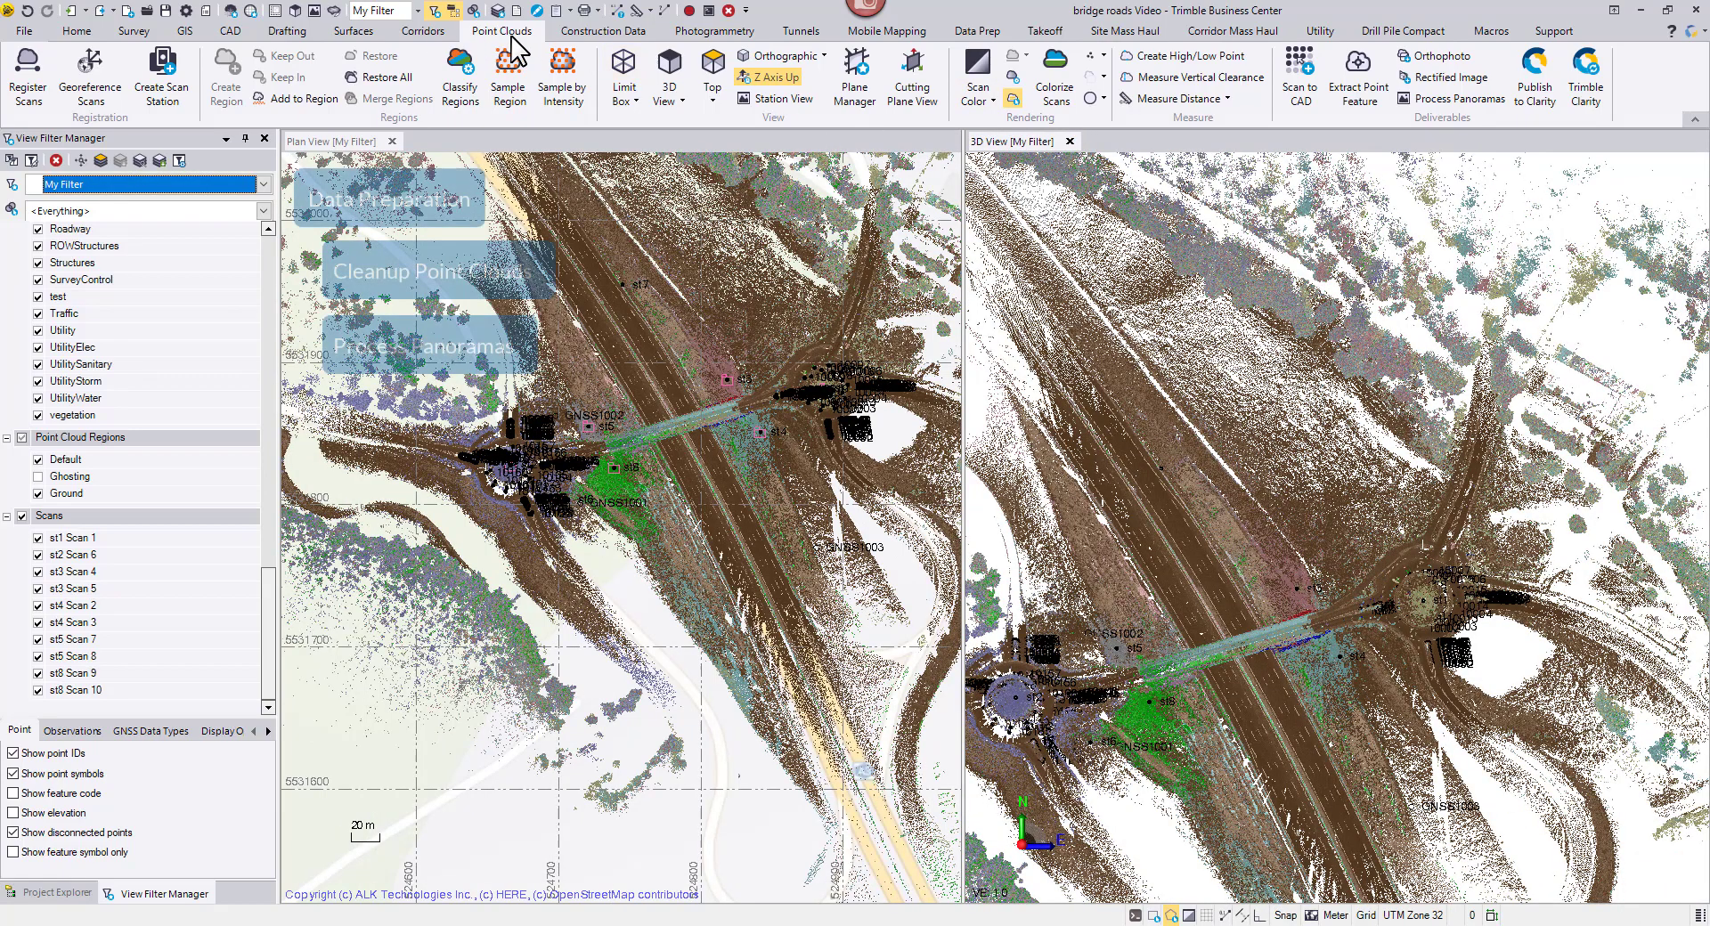
Run Colorize Scans with every one of the six stations selected
left_click(1074, 105)
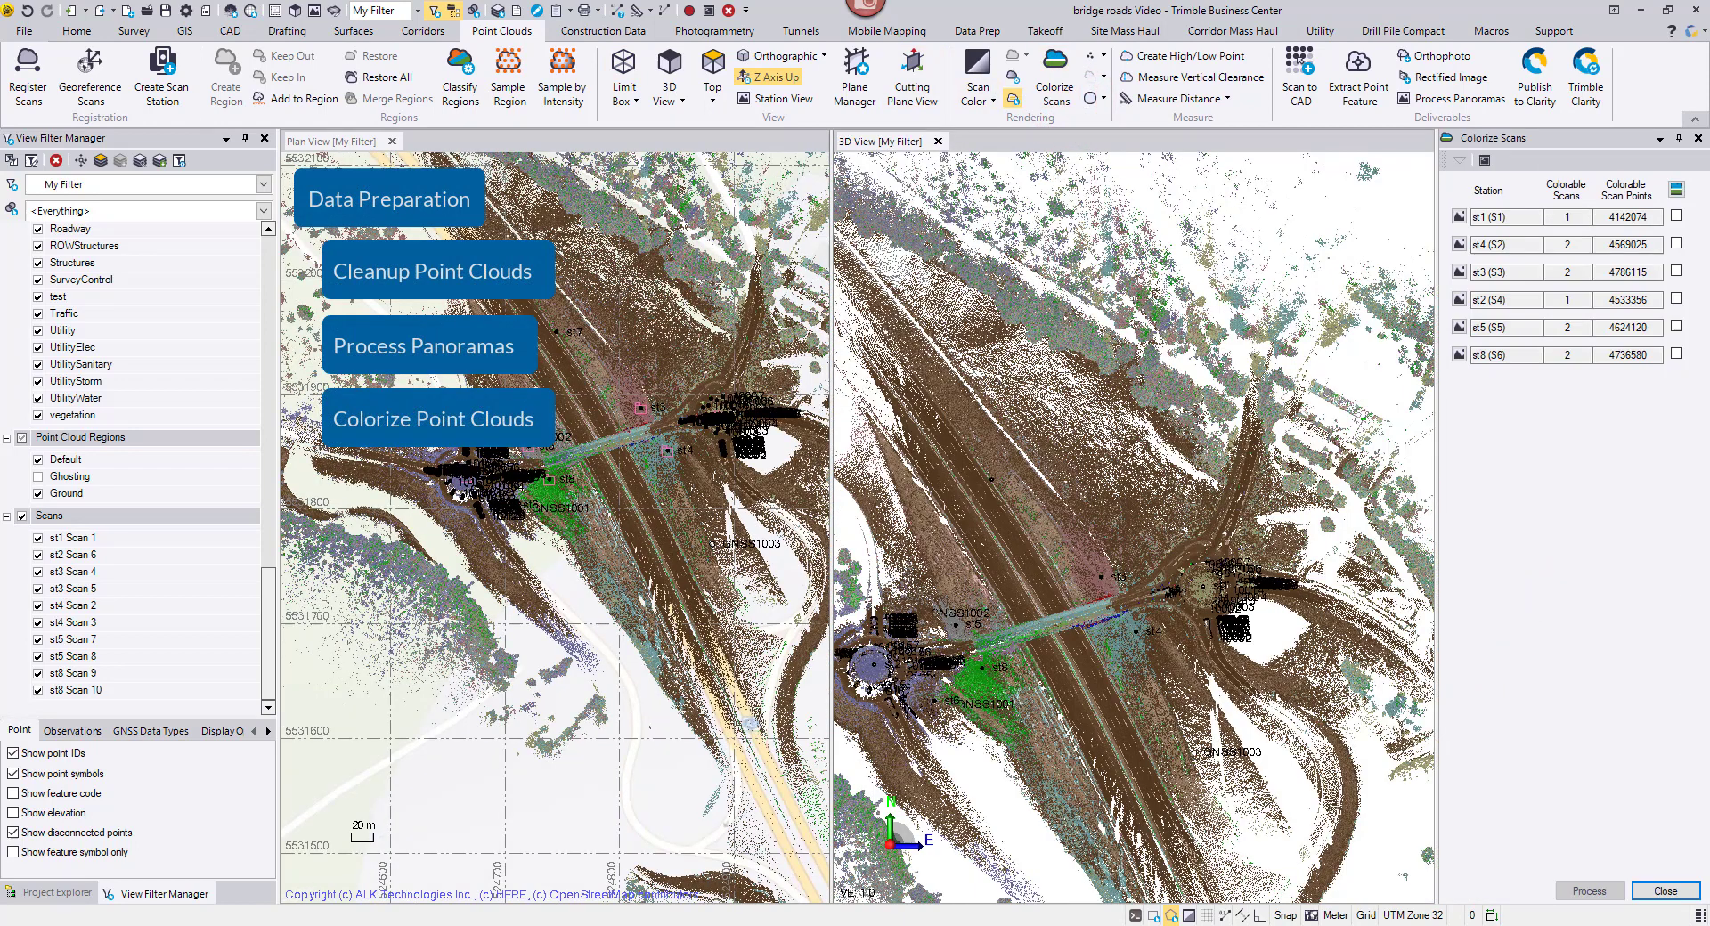
left_click(1677, 189)
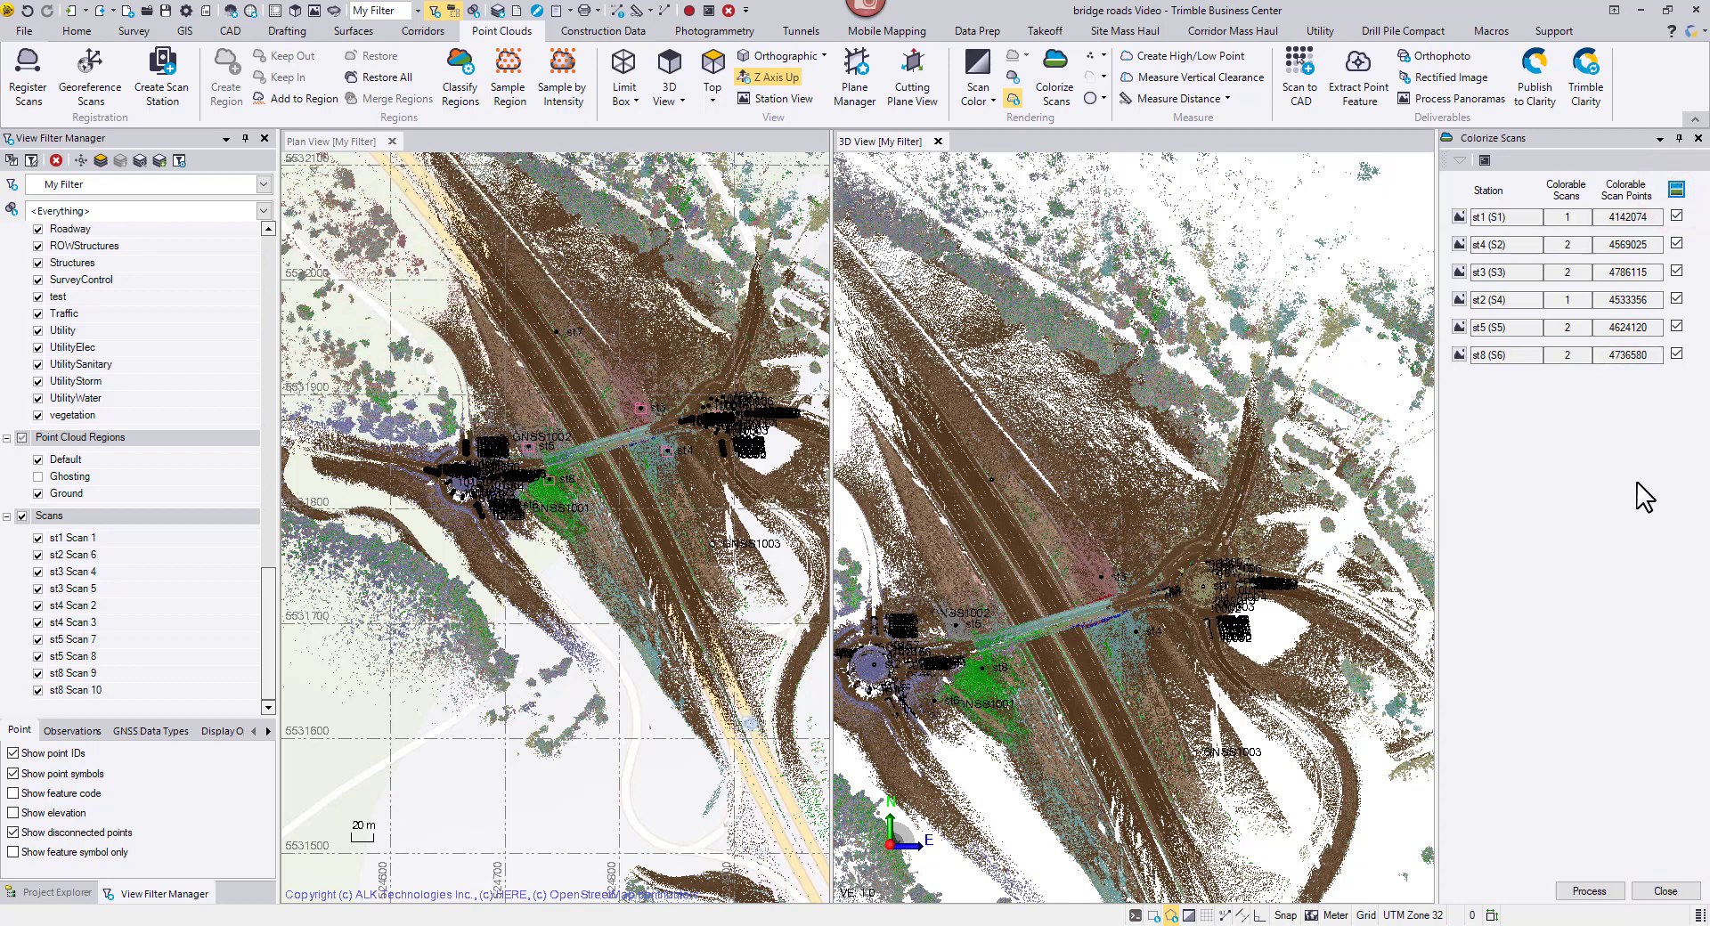
left_click(1609, 887)
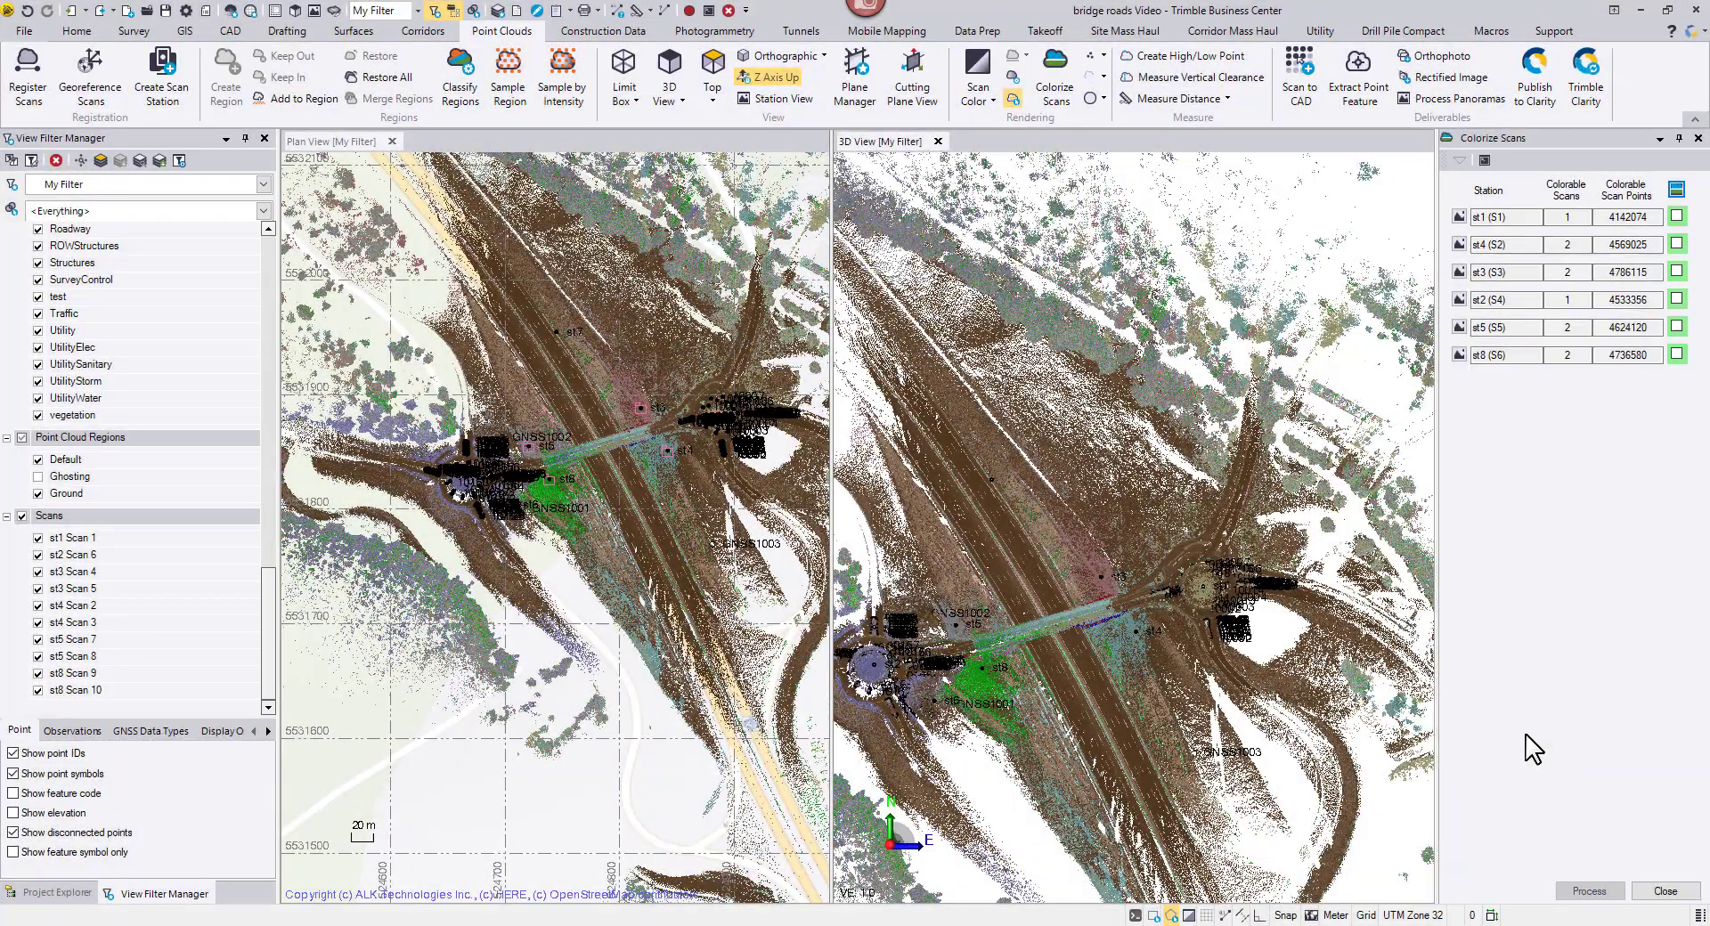
left_click(1651, 892)
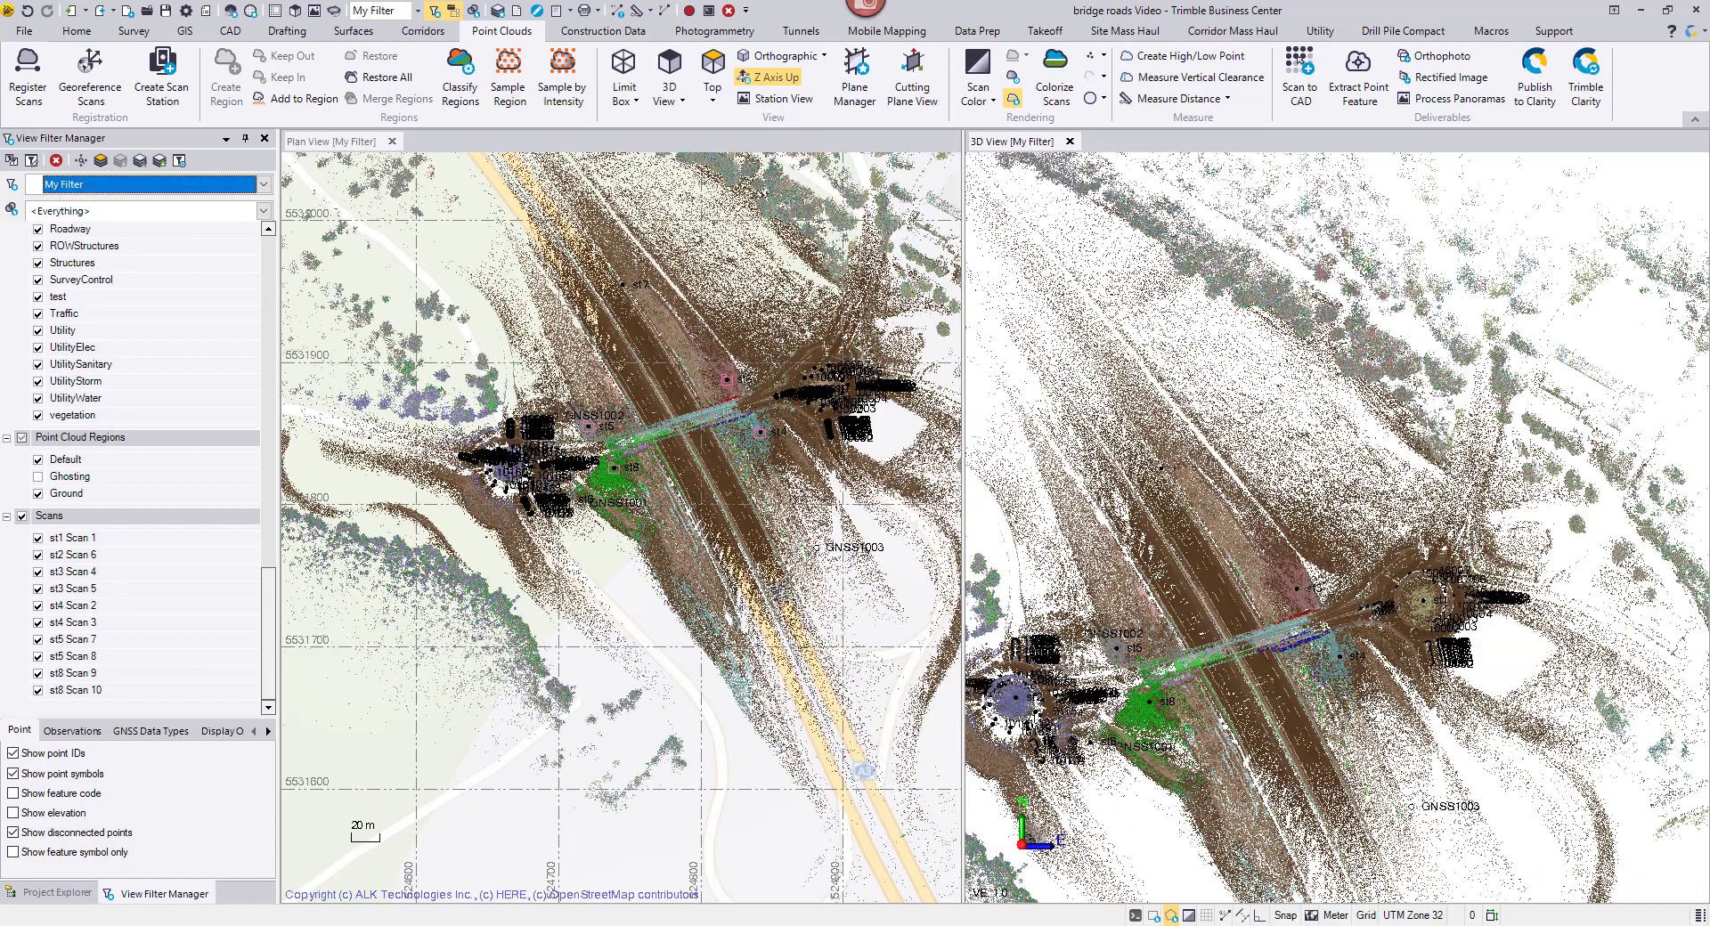
Set Scan Color to True Color and view the bridge and roundabout in perspective
left_click(977, 97)
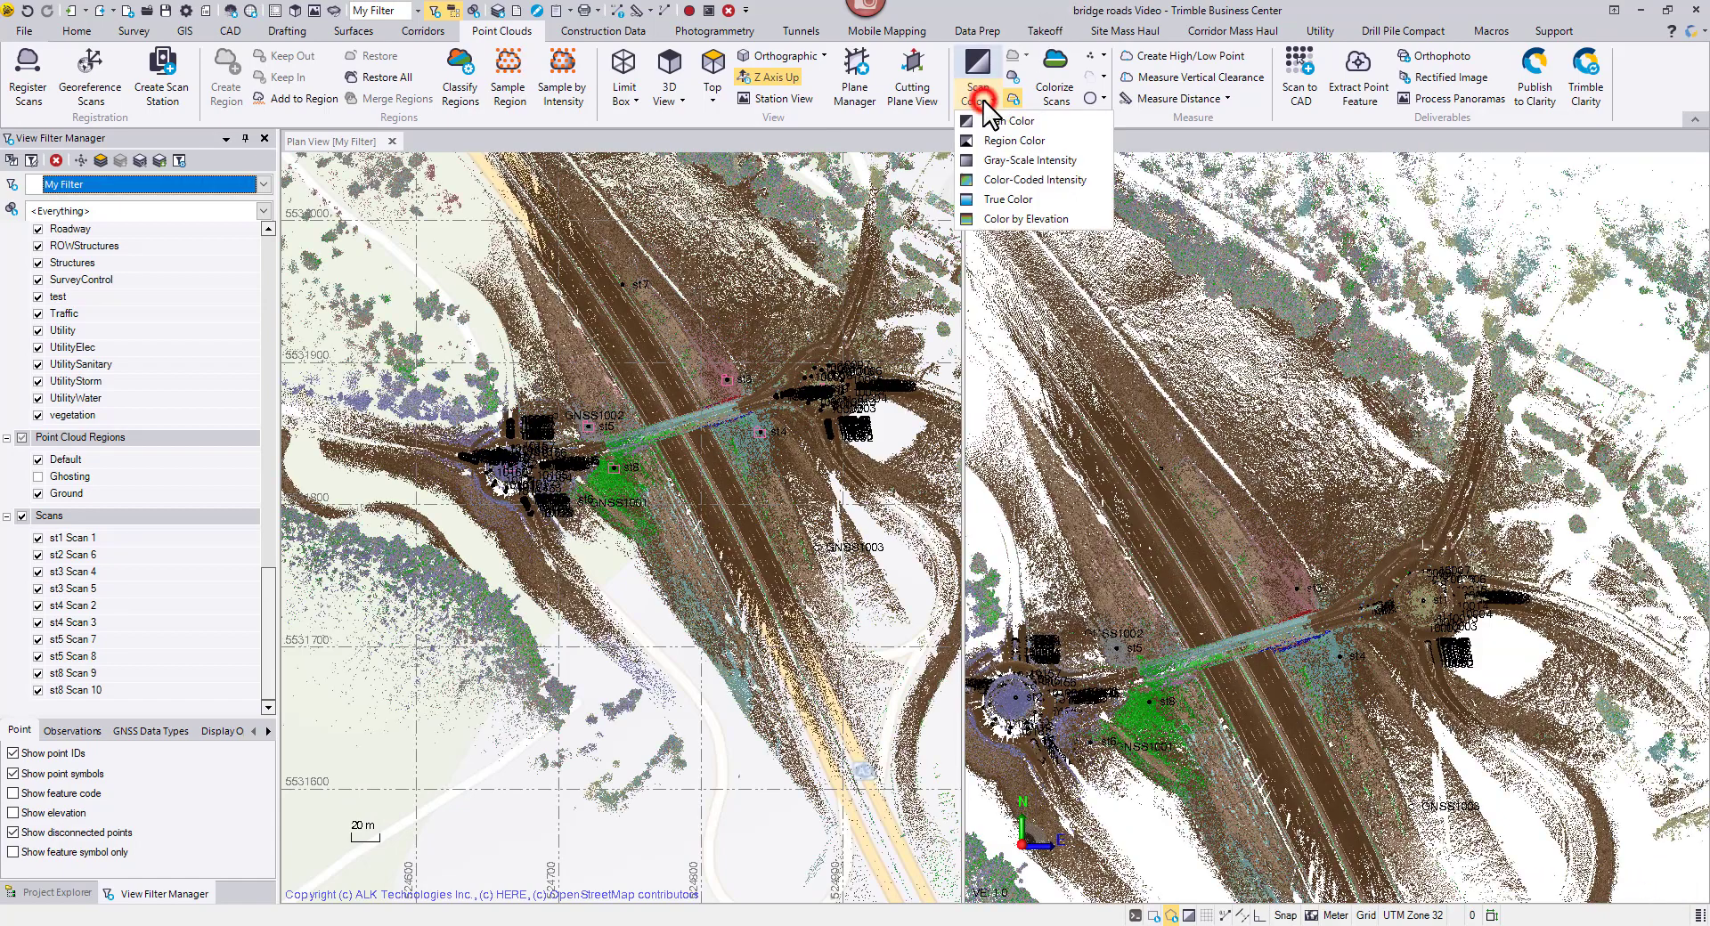
left_click(1045, 203)
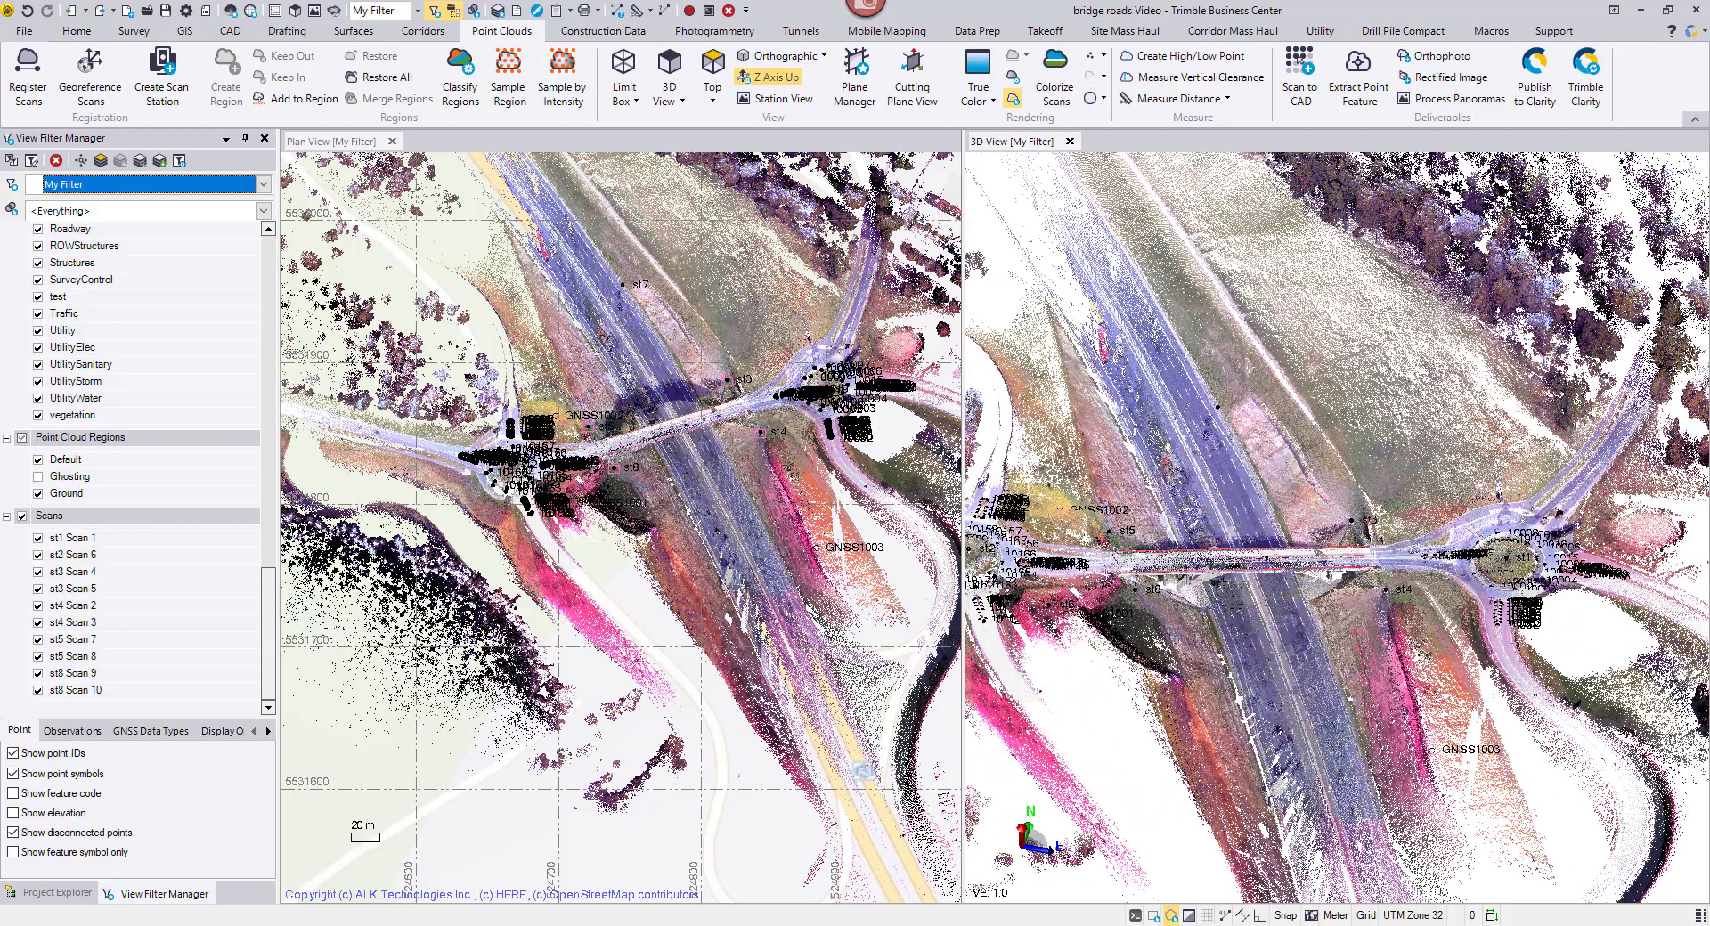
middle_click_drag(1286, 679, 1299, 636, "shift")
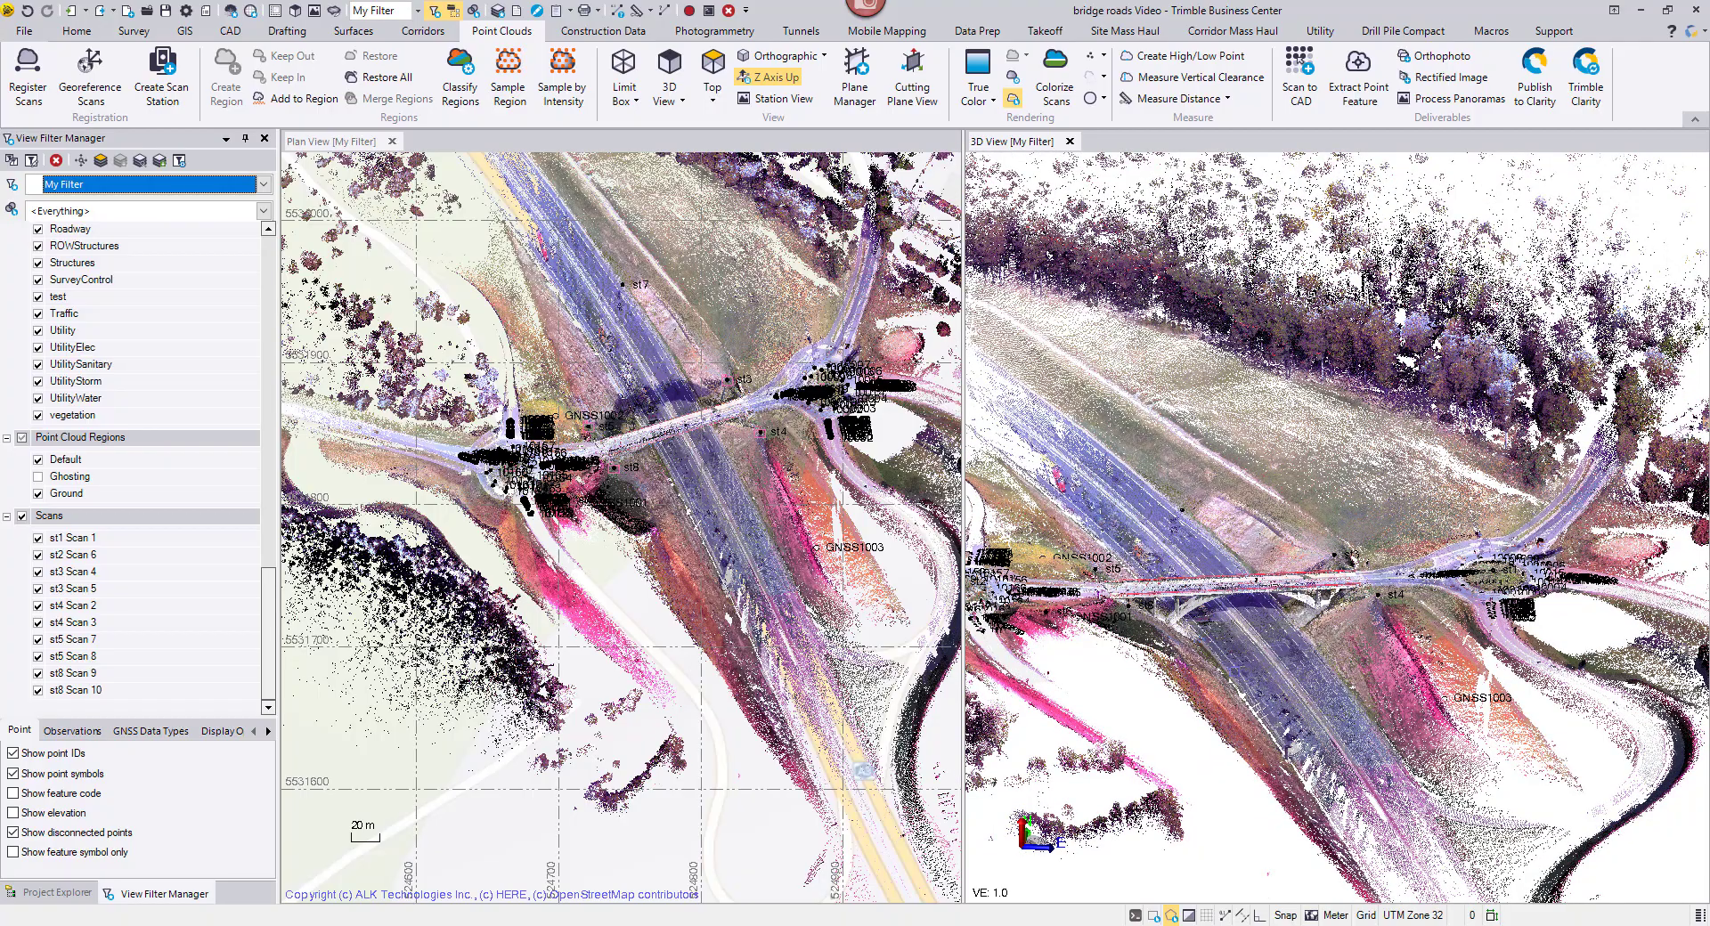
middle_click_drag(1298, 636, 1289, 489)
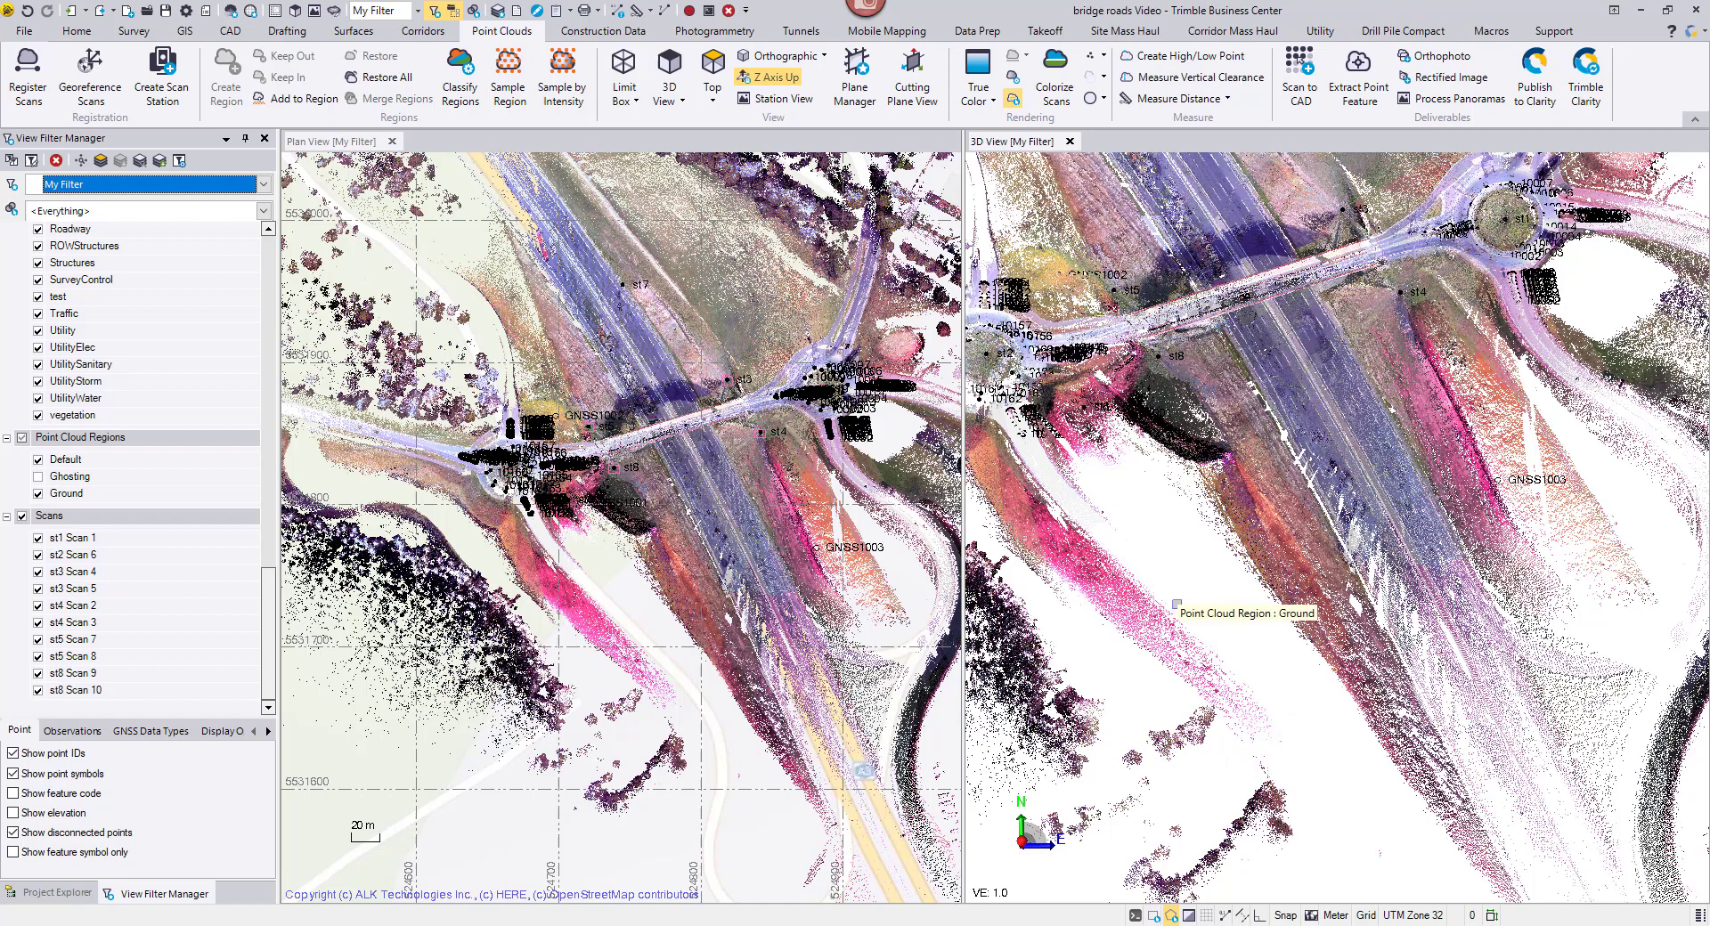
scroll(1177, 604, "down", 2)
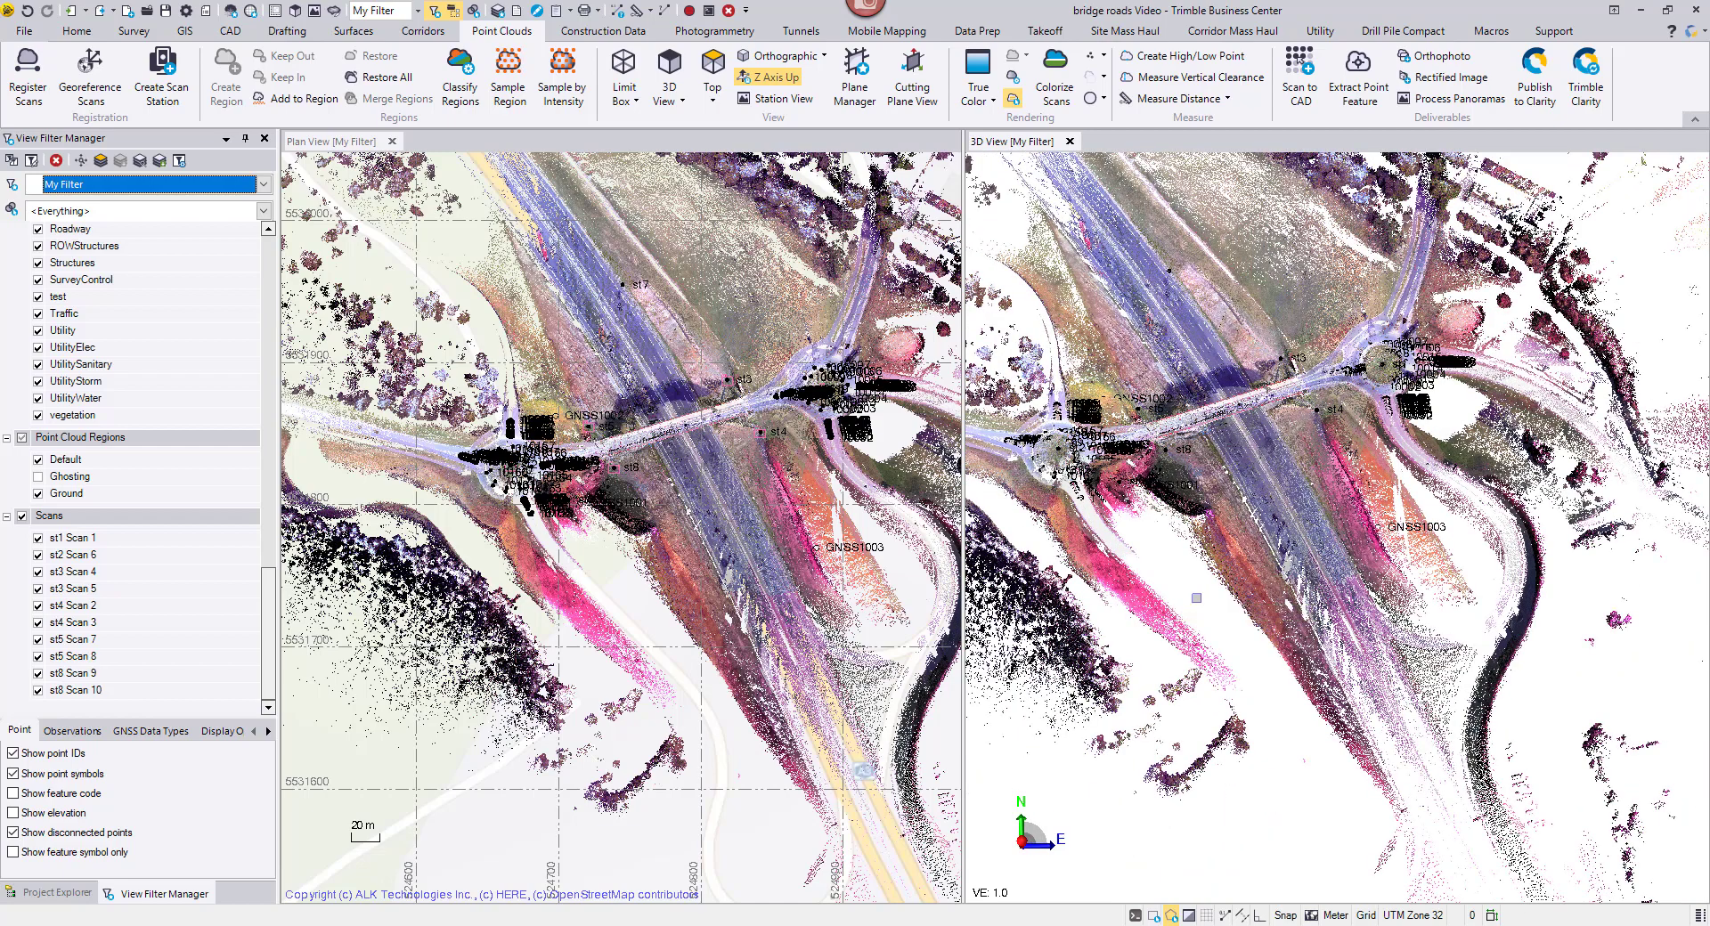
Expand the project's feature libraries and bring the western roundabout into the plan view
left_click(54, 893)
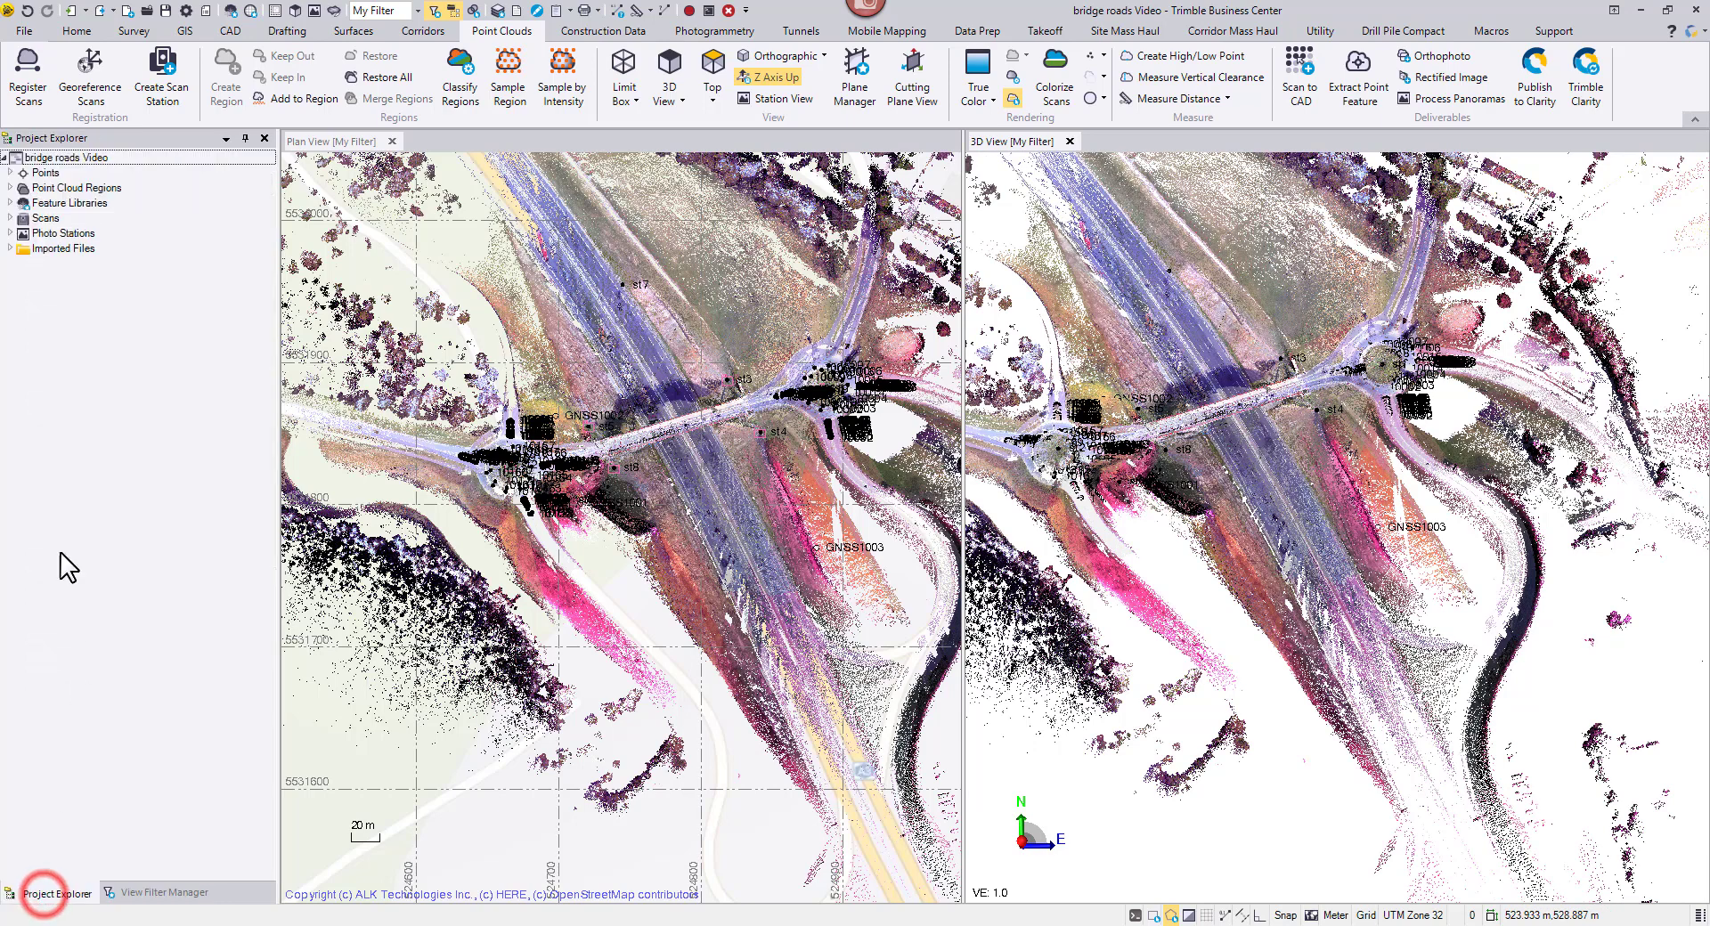
left_click(11, 203)
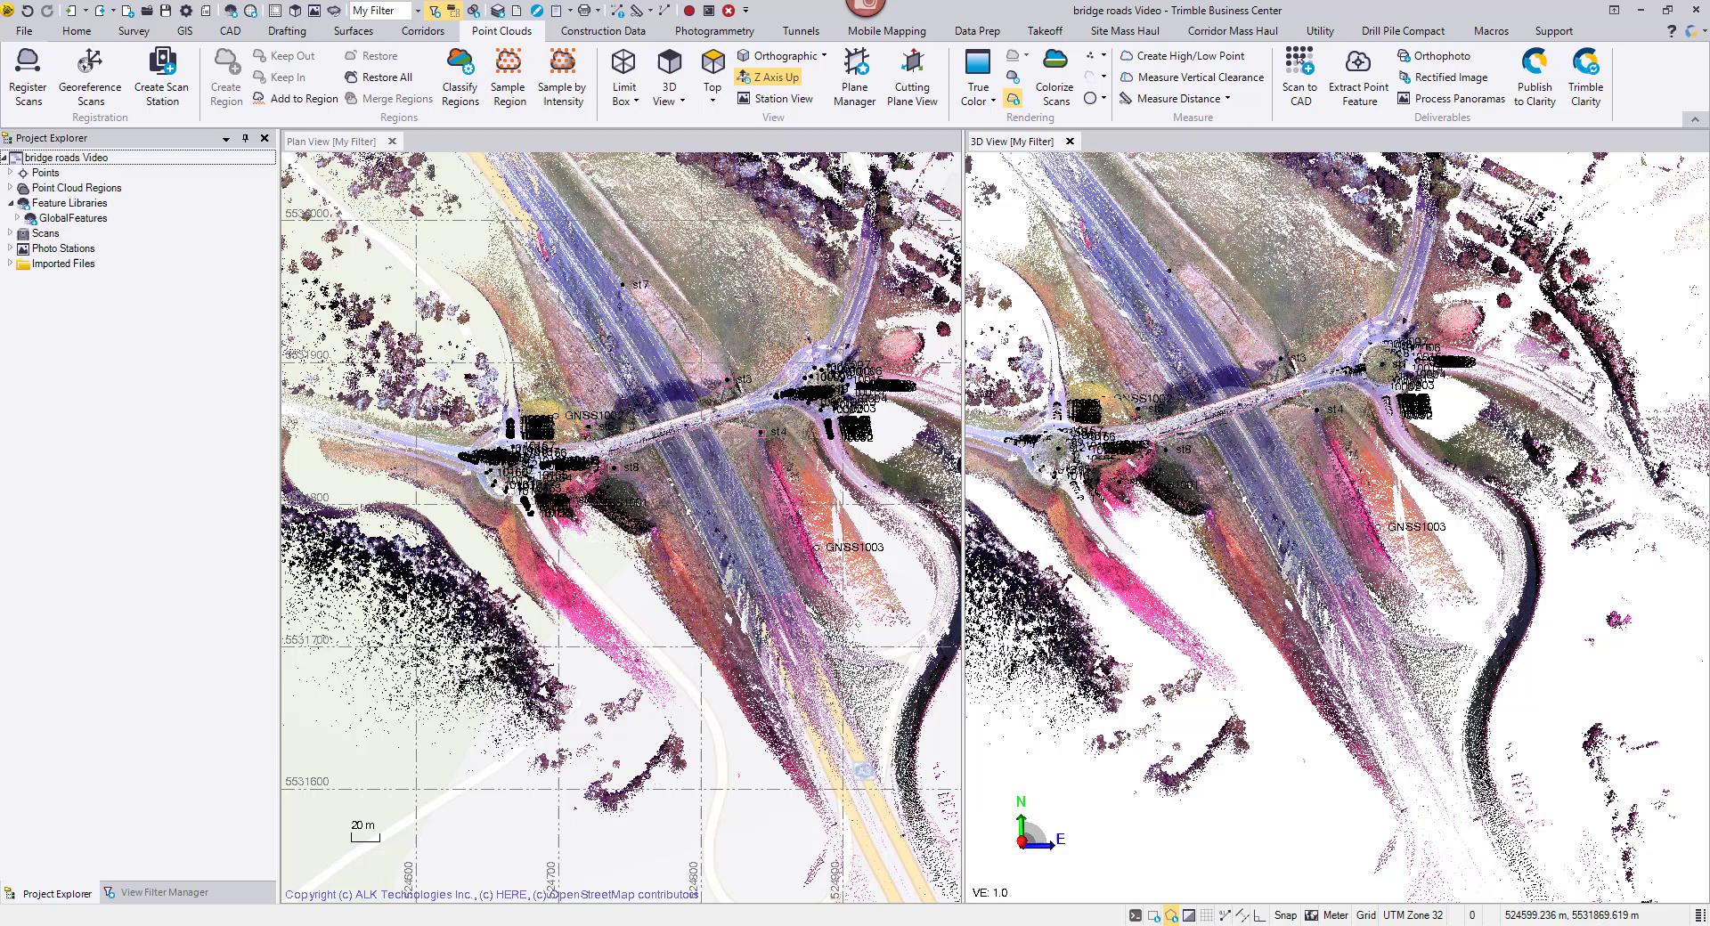
scroll(512, 437, "up", 5)
middle_click_drag(563, 541, 622, 501)
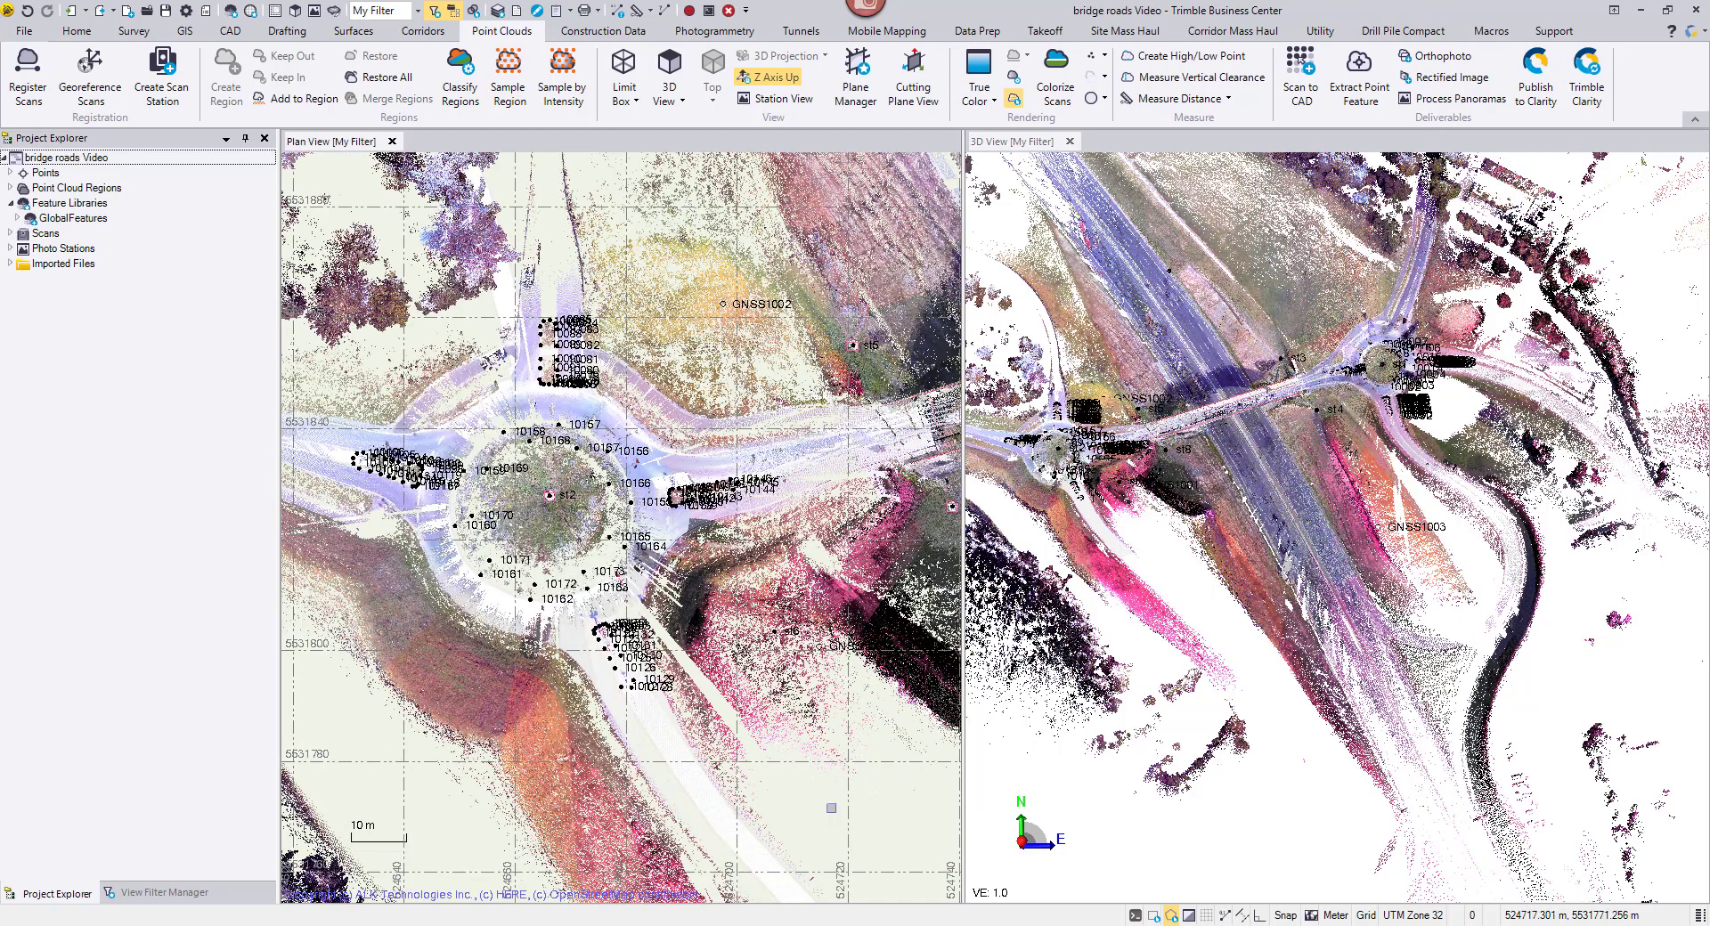
Process feature codes from Weibersbrunn_optimized.jxl, declining the processing report
left_click(136, 34)
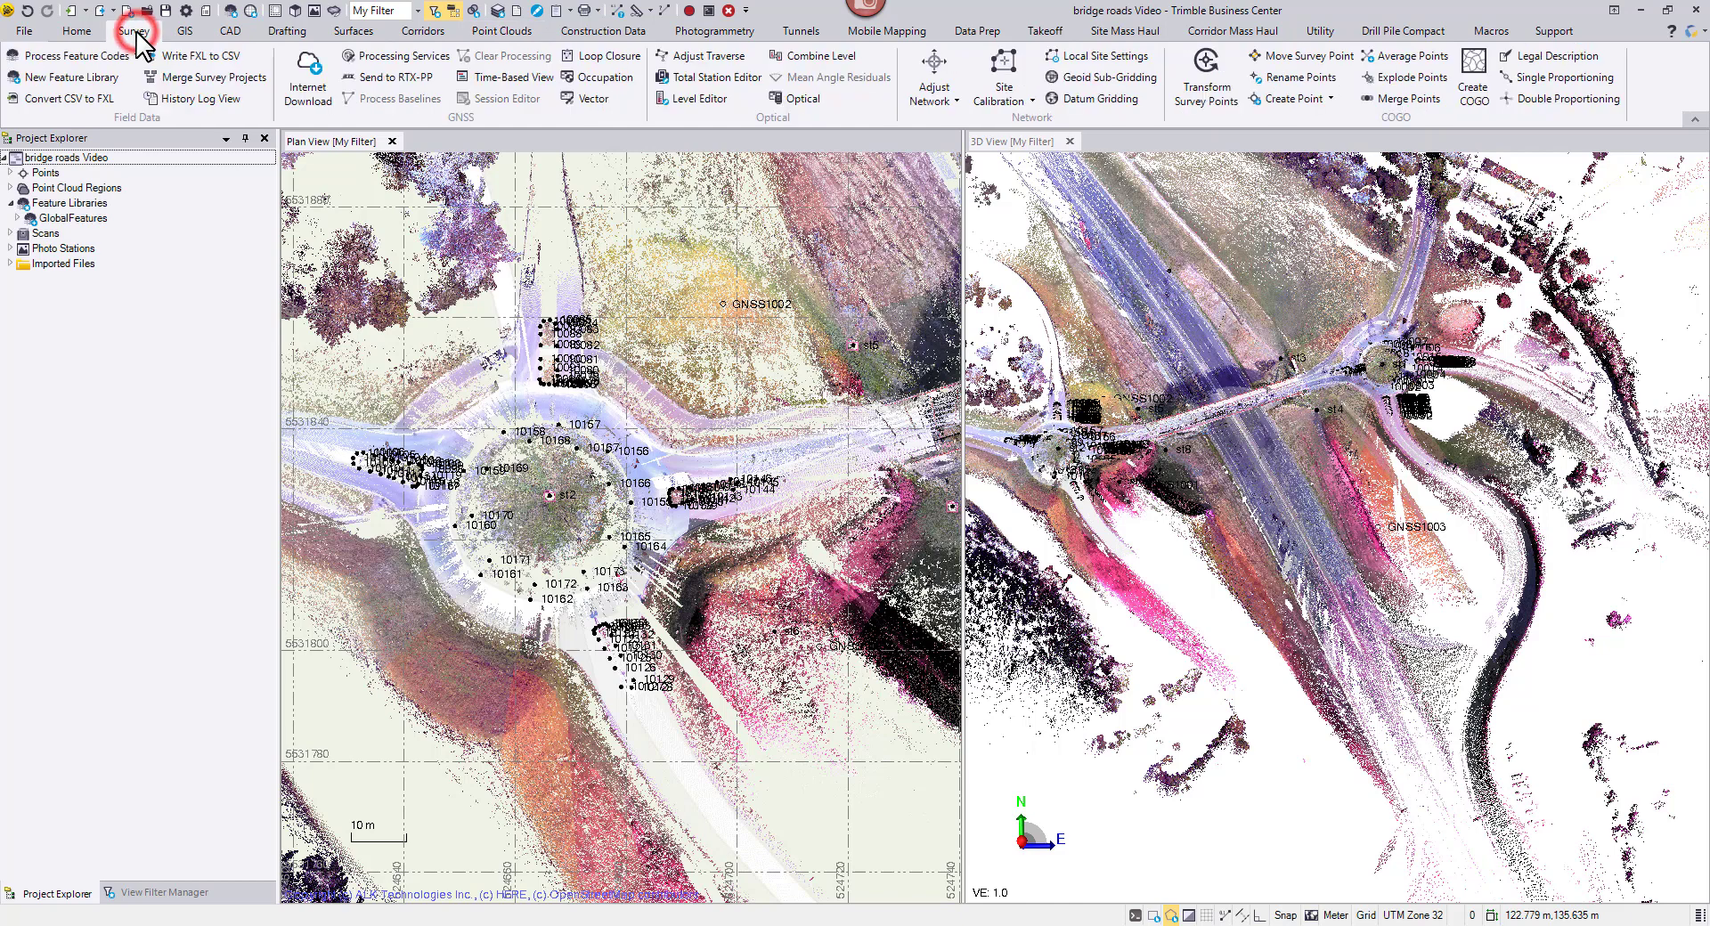
left_click(83, 55)
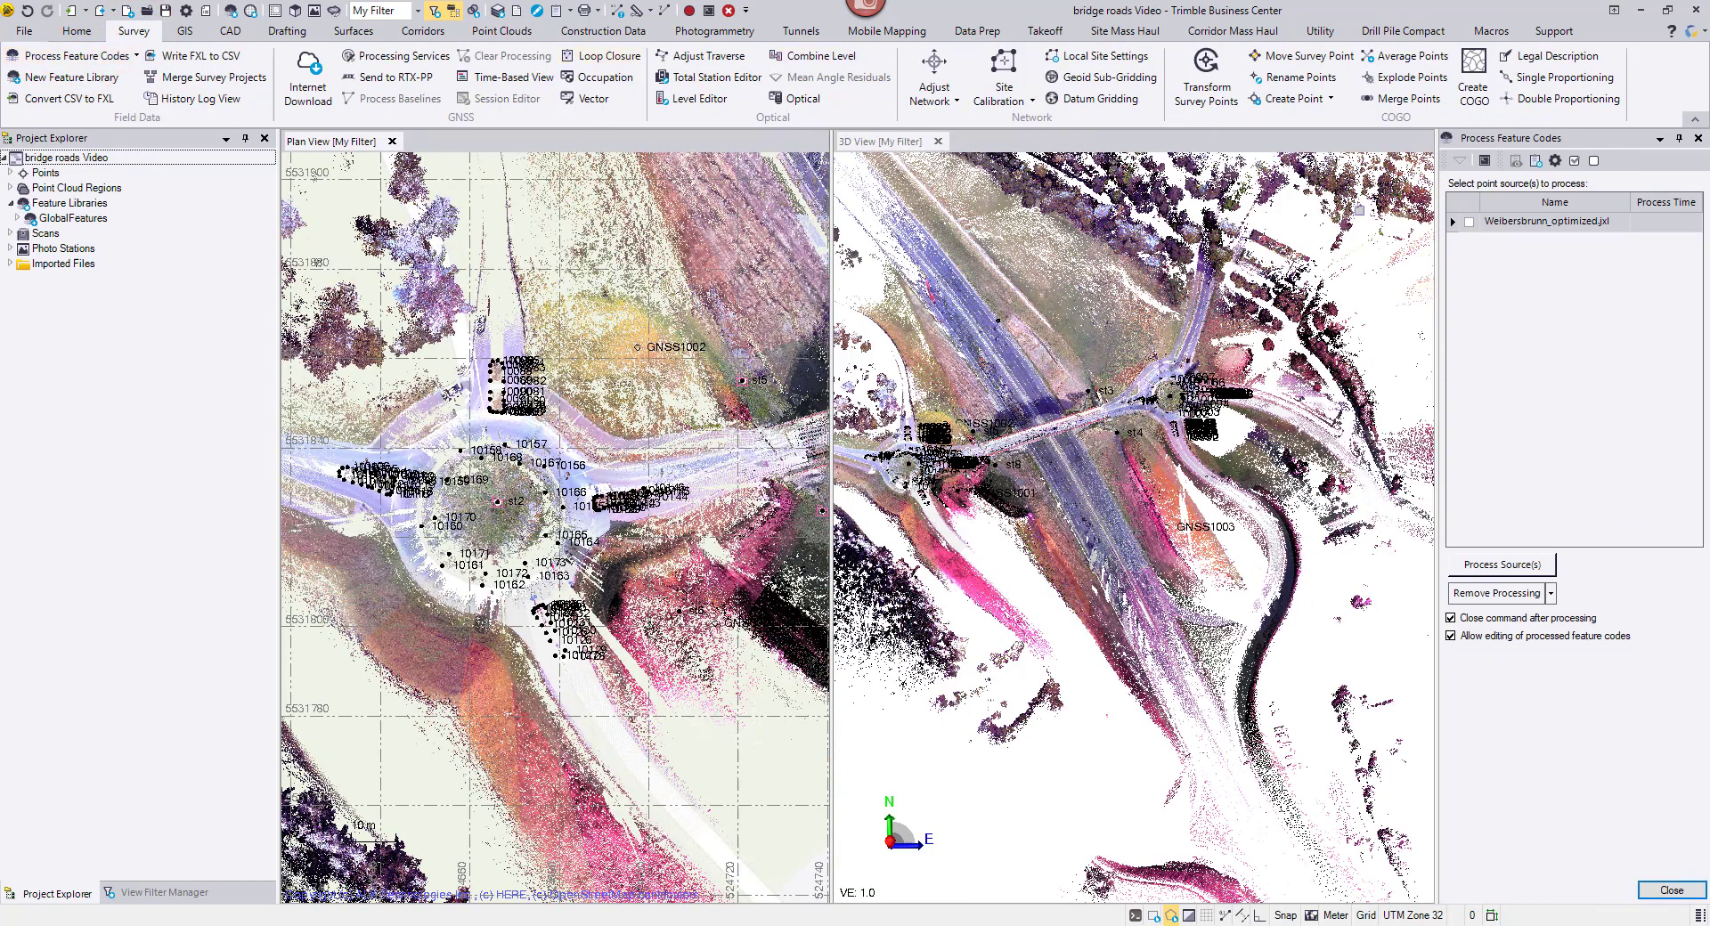
left_click(1468, 222)
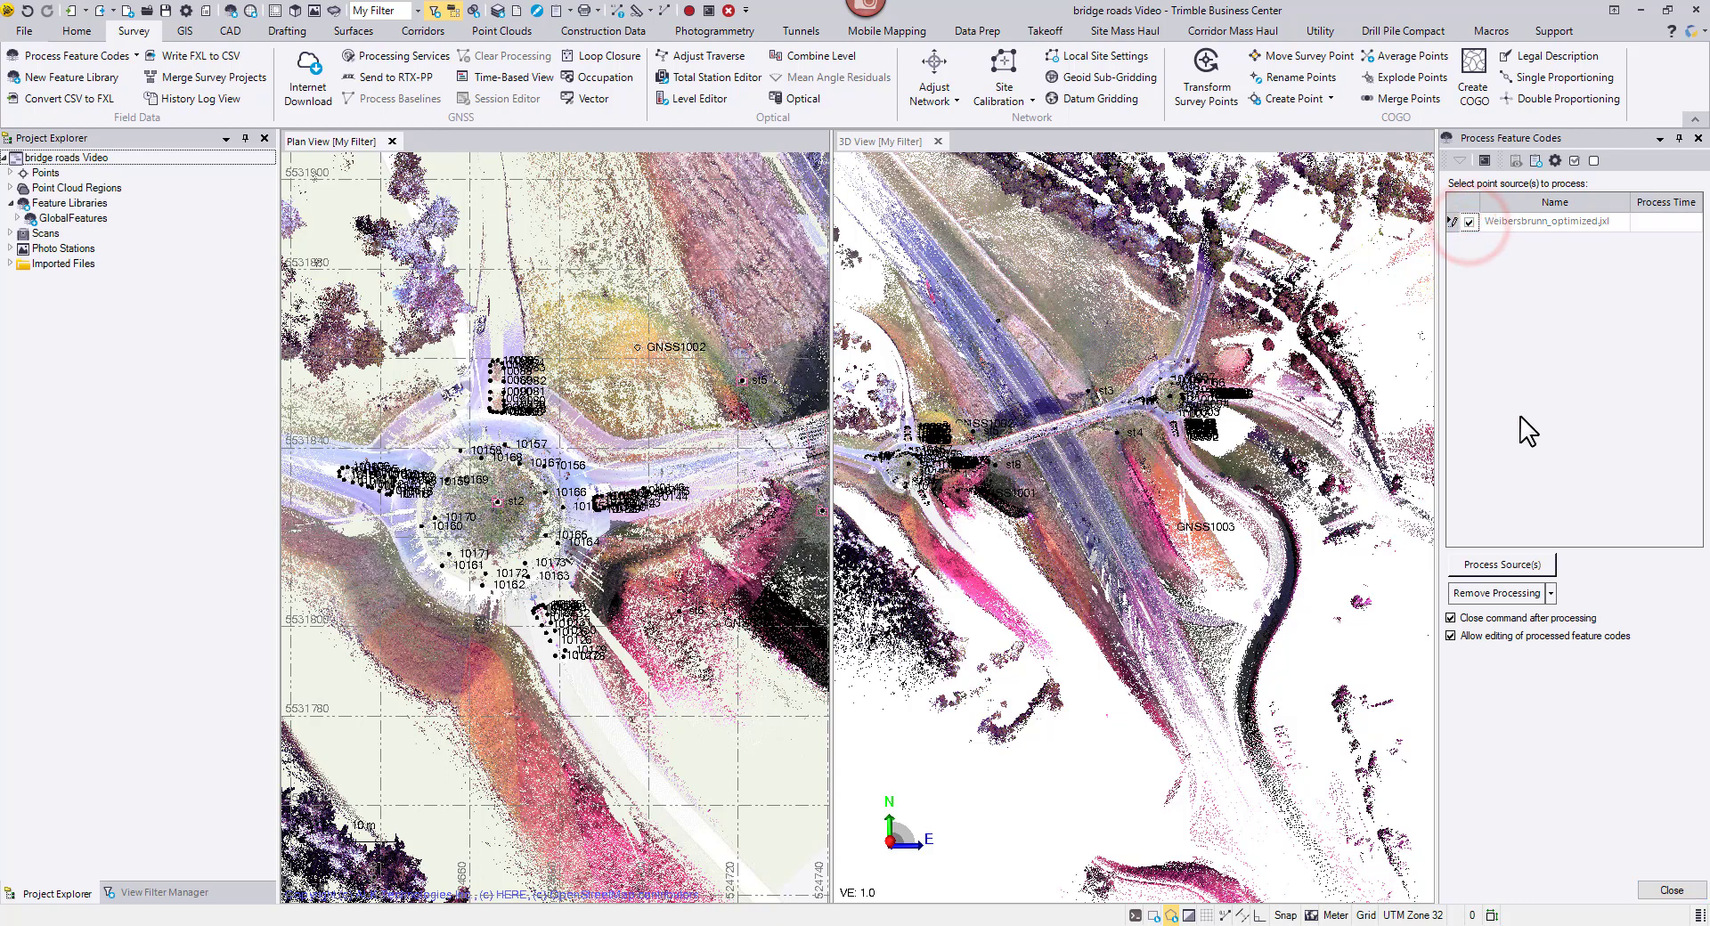
left_click(1546, 567)
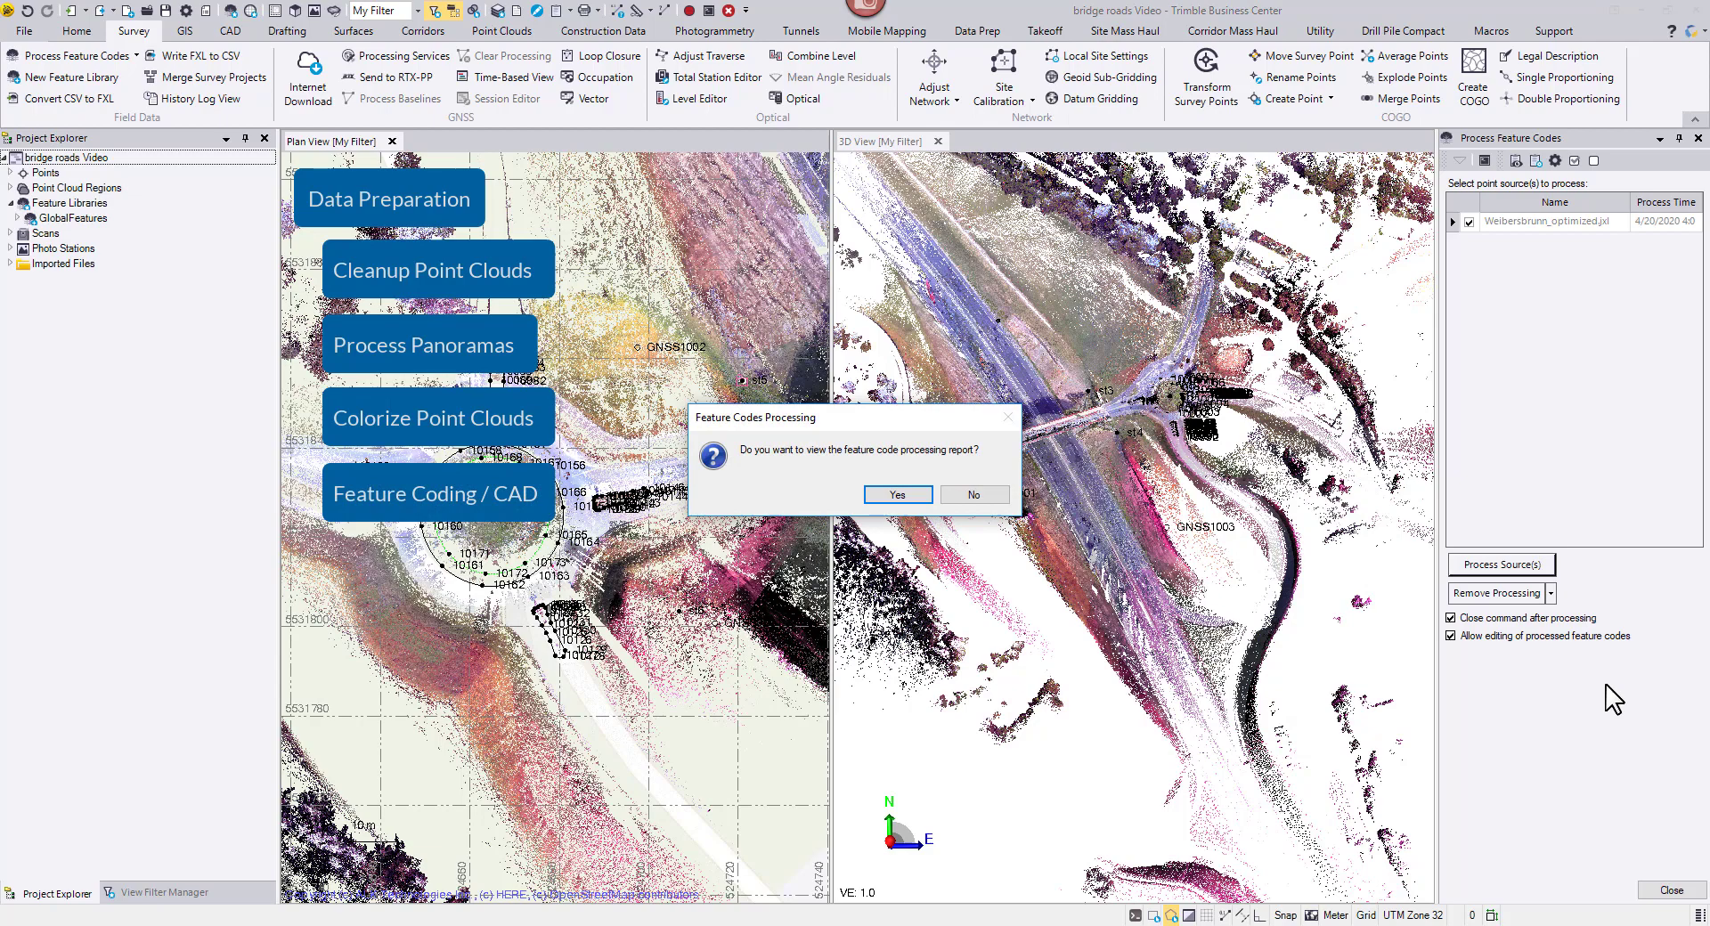
left_click(975, 496)
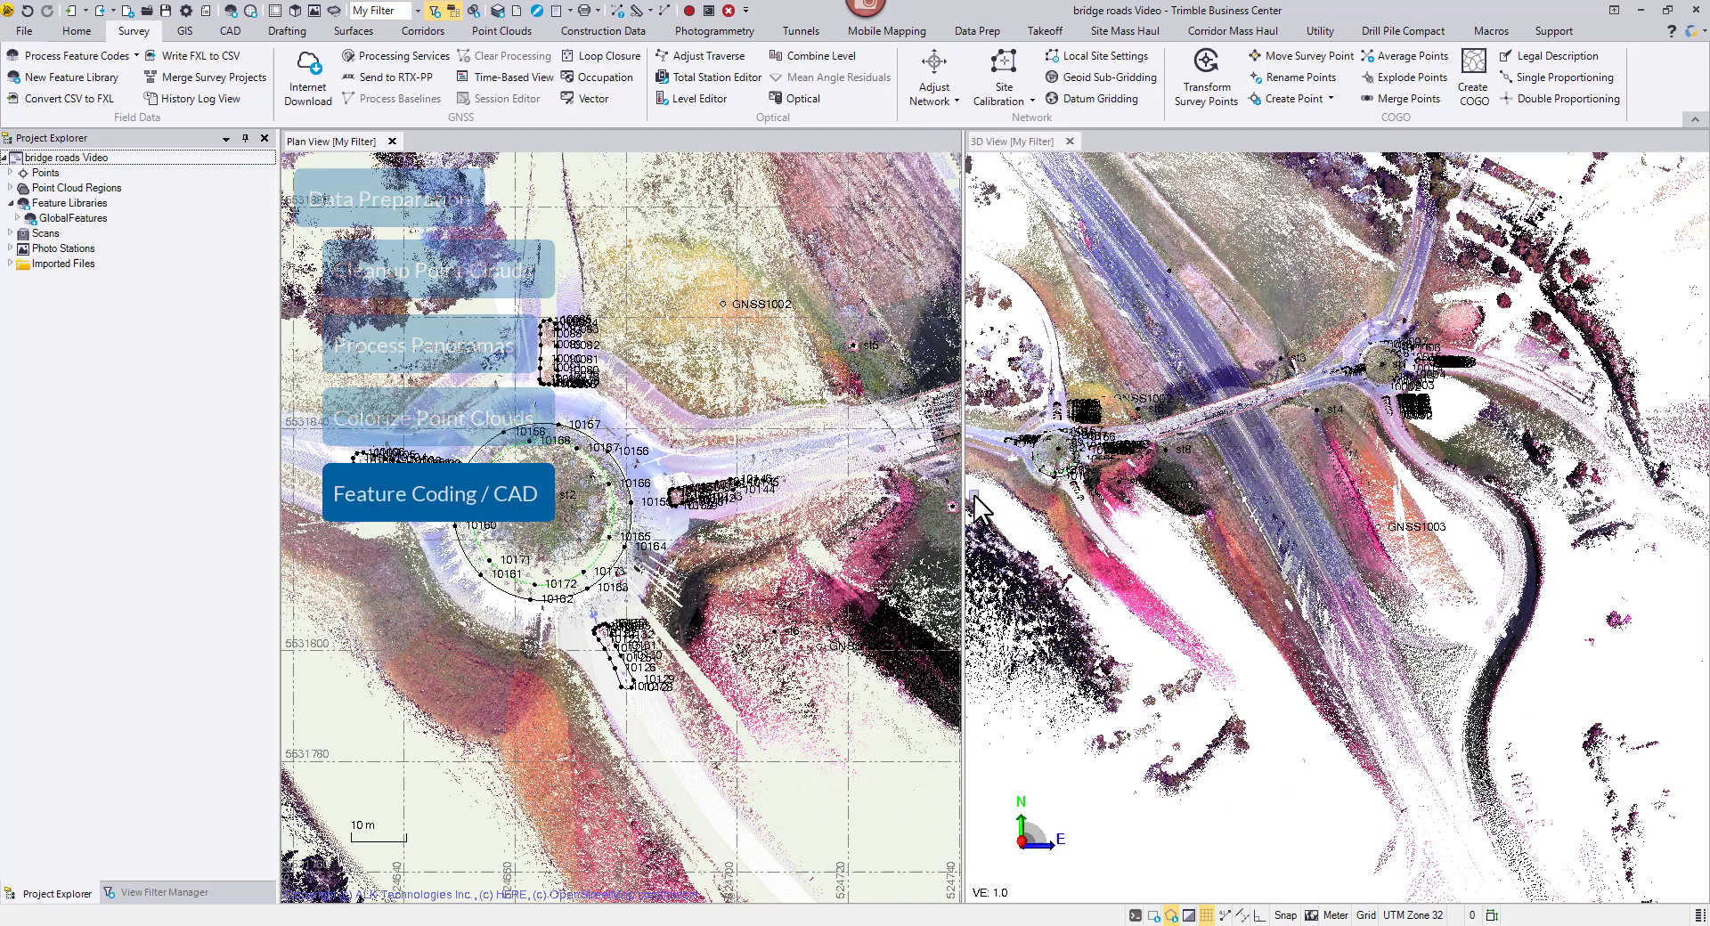
Select the new circular linework around station st2
scroll(481, 535, "up", 3)
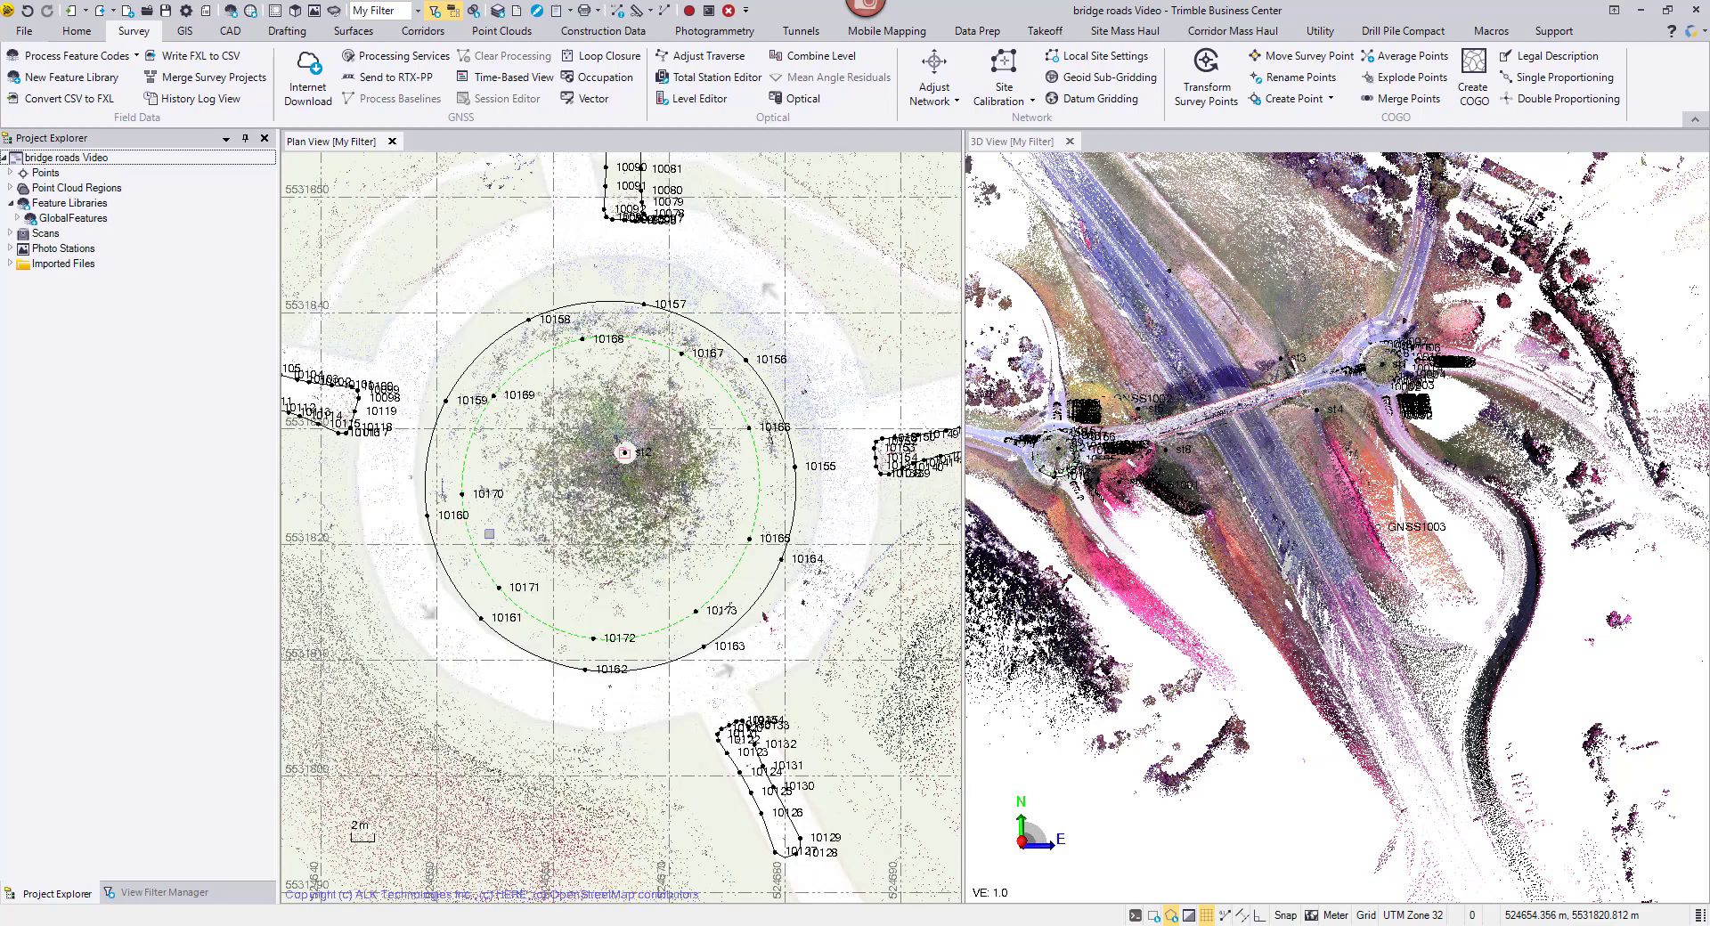
middle_click_drag(616, 626, 714, 595)
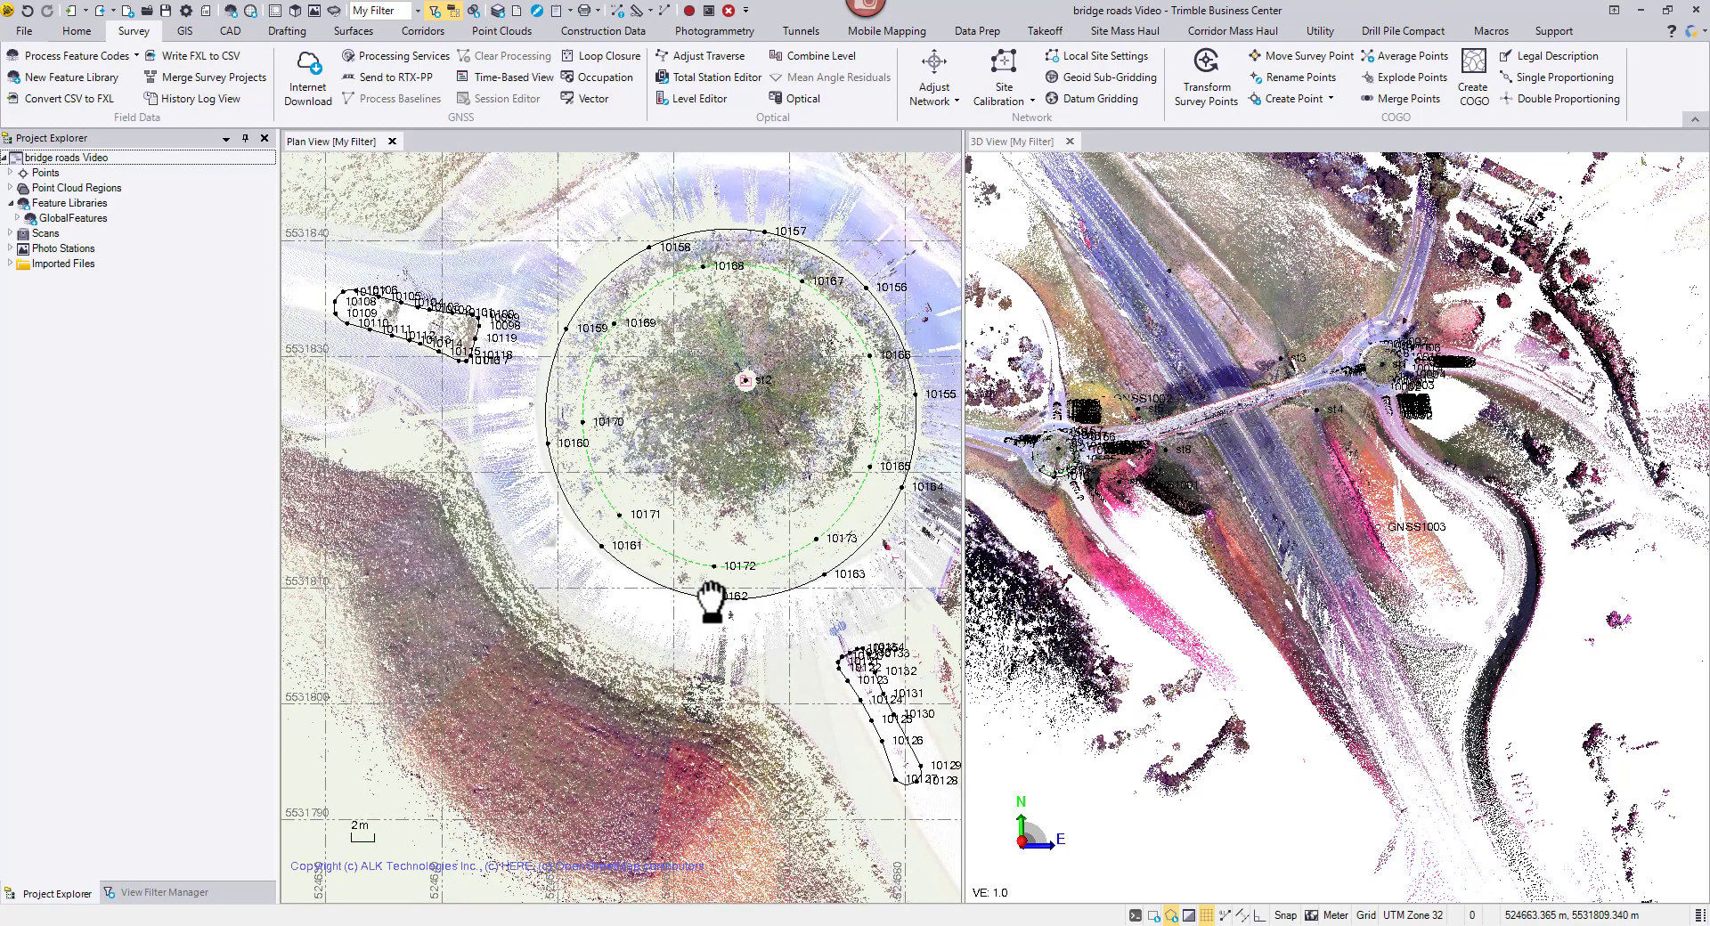
left_click(658, 588)
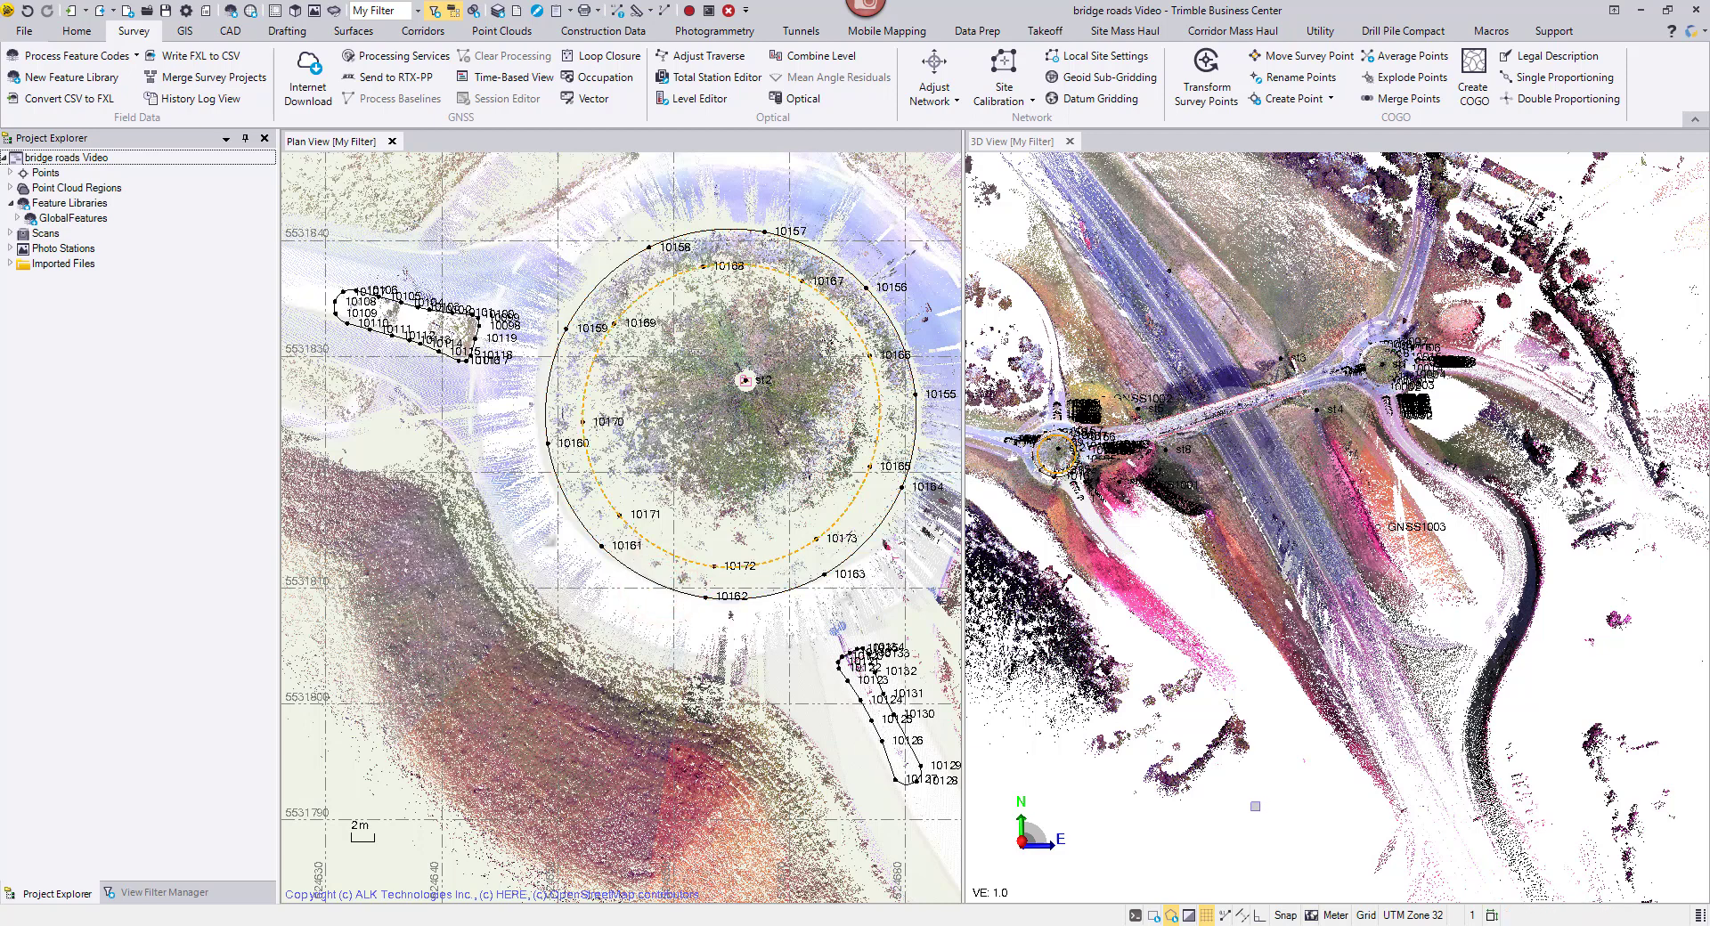
left_click(181, 894)
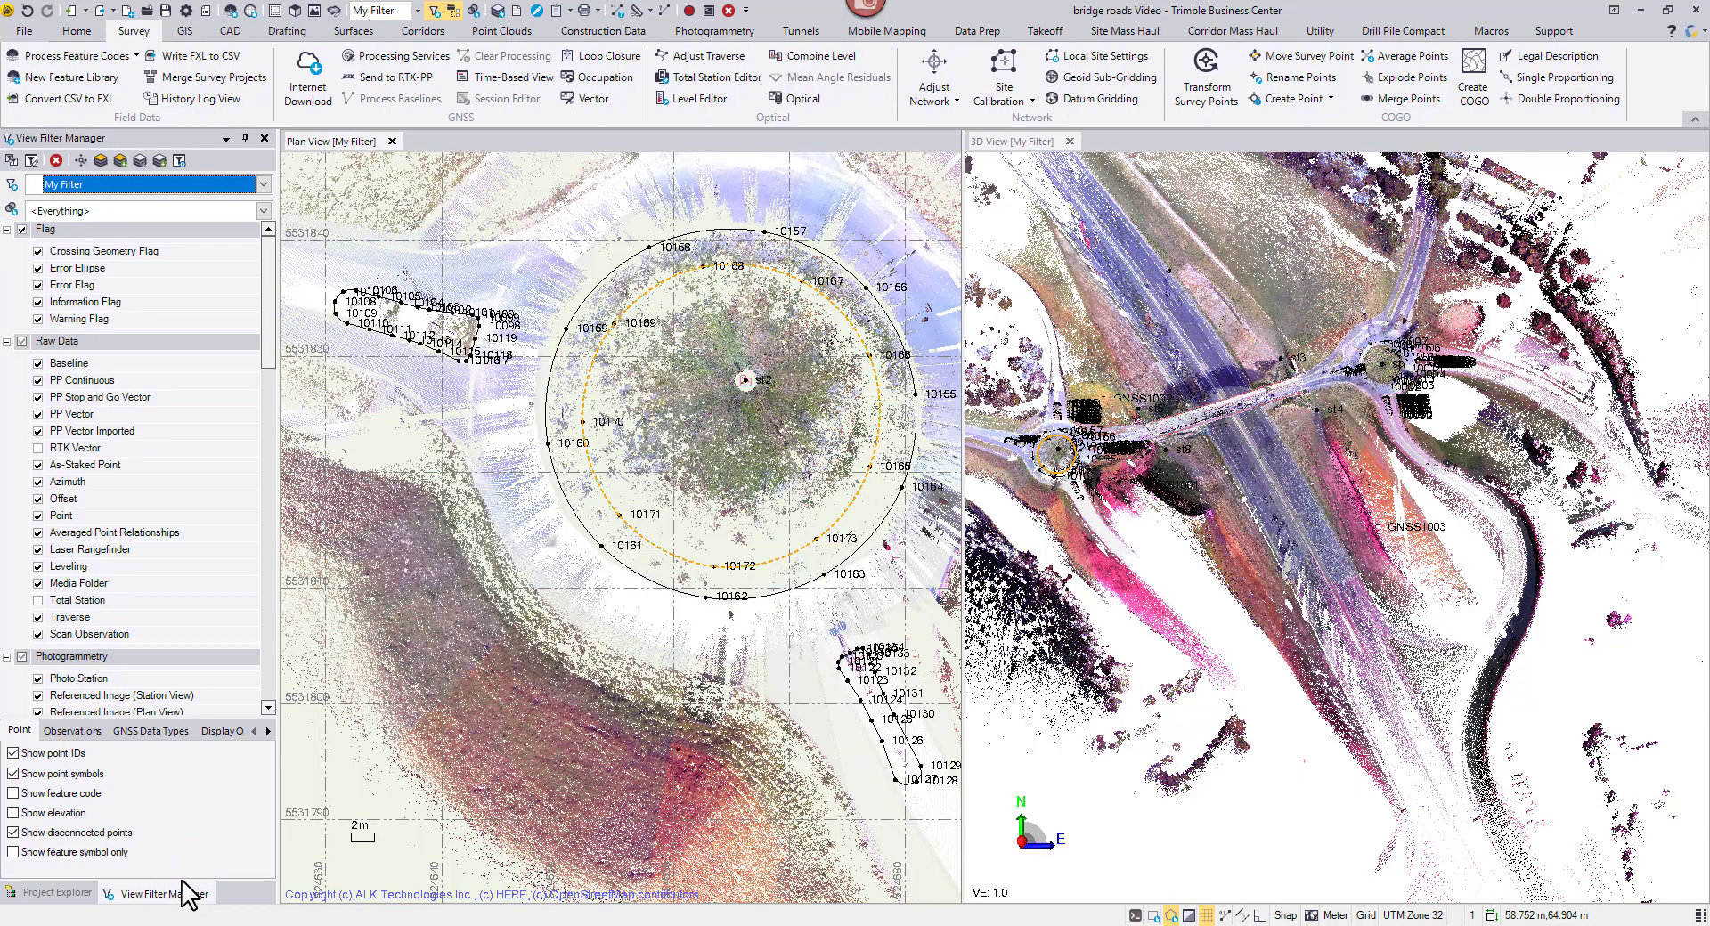
Enable Show feature symbol only on the Point tab and review the junction linework
scroll(538, 479, "down", 8)
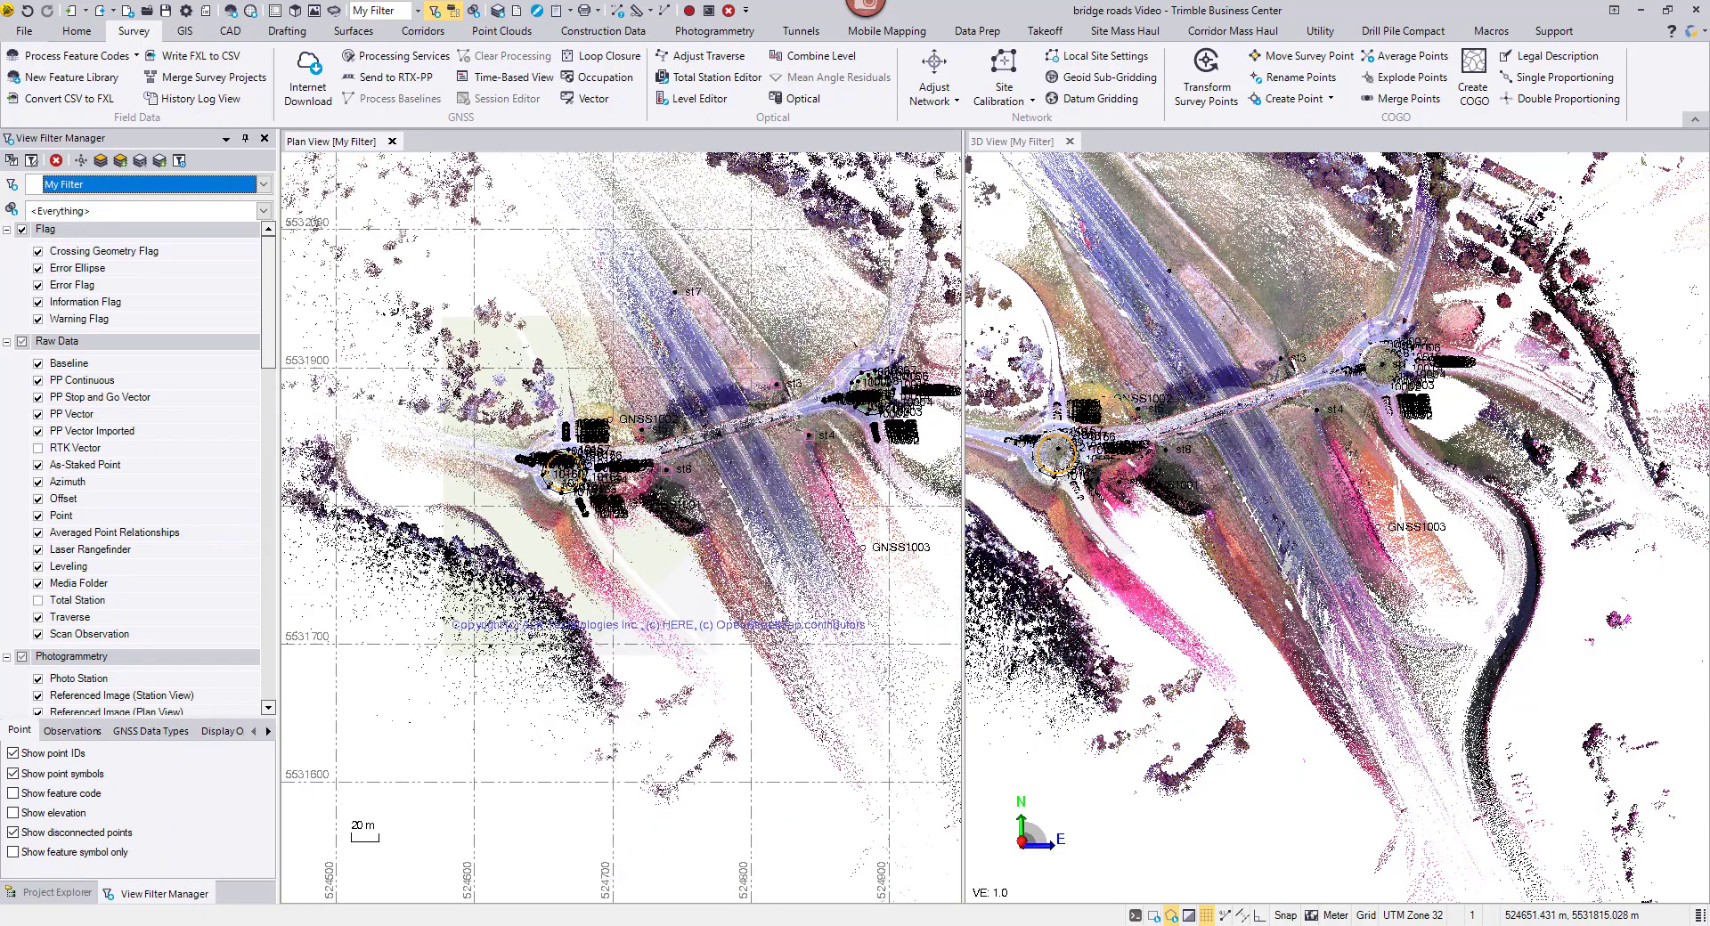
middle_click_drag(676, 582, 512, 627)
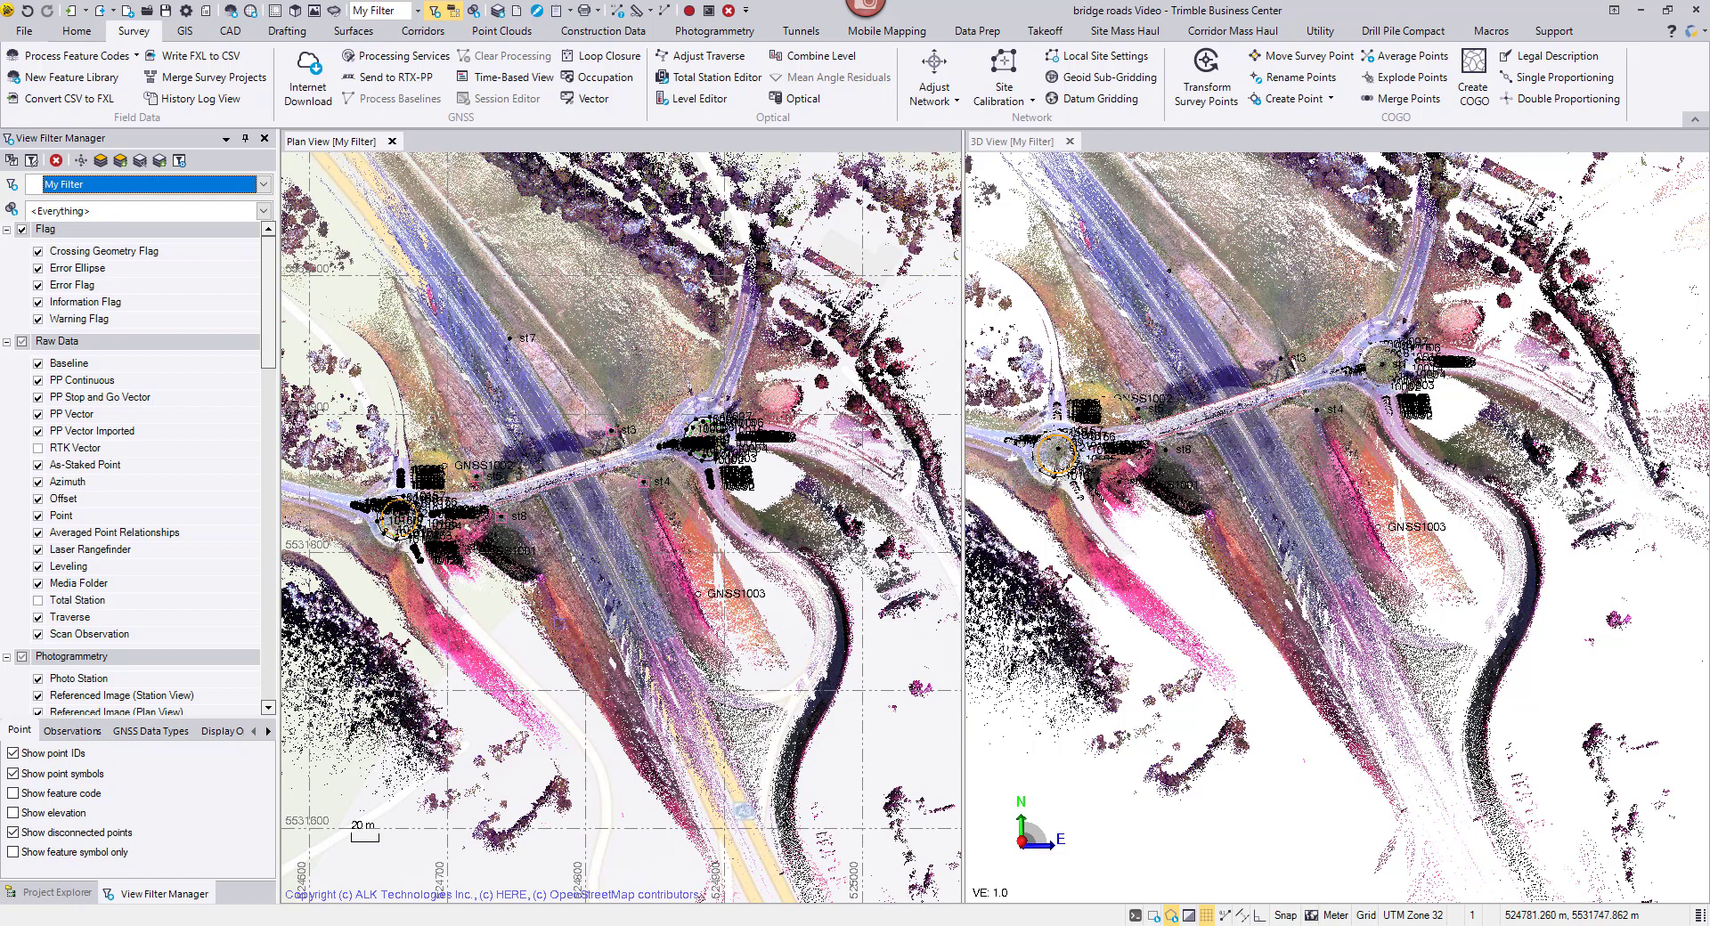
scroll(162, 539, "down", 20)
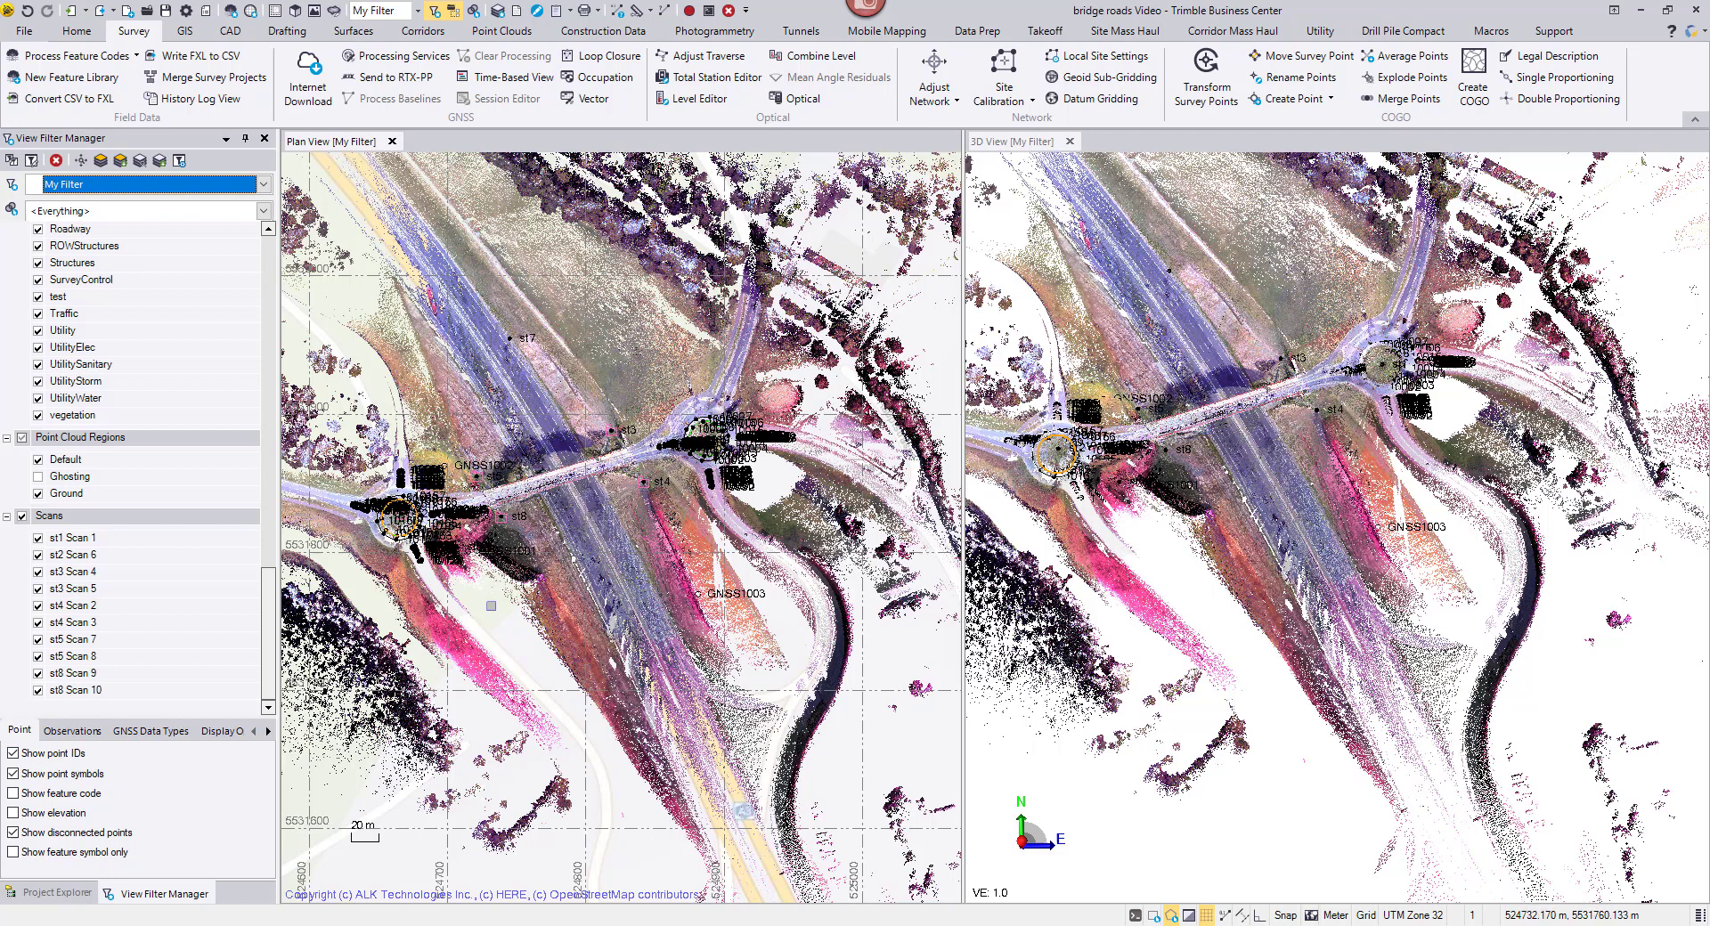
left_click(14, 852)
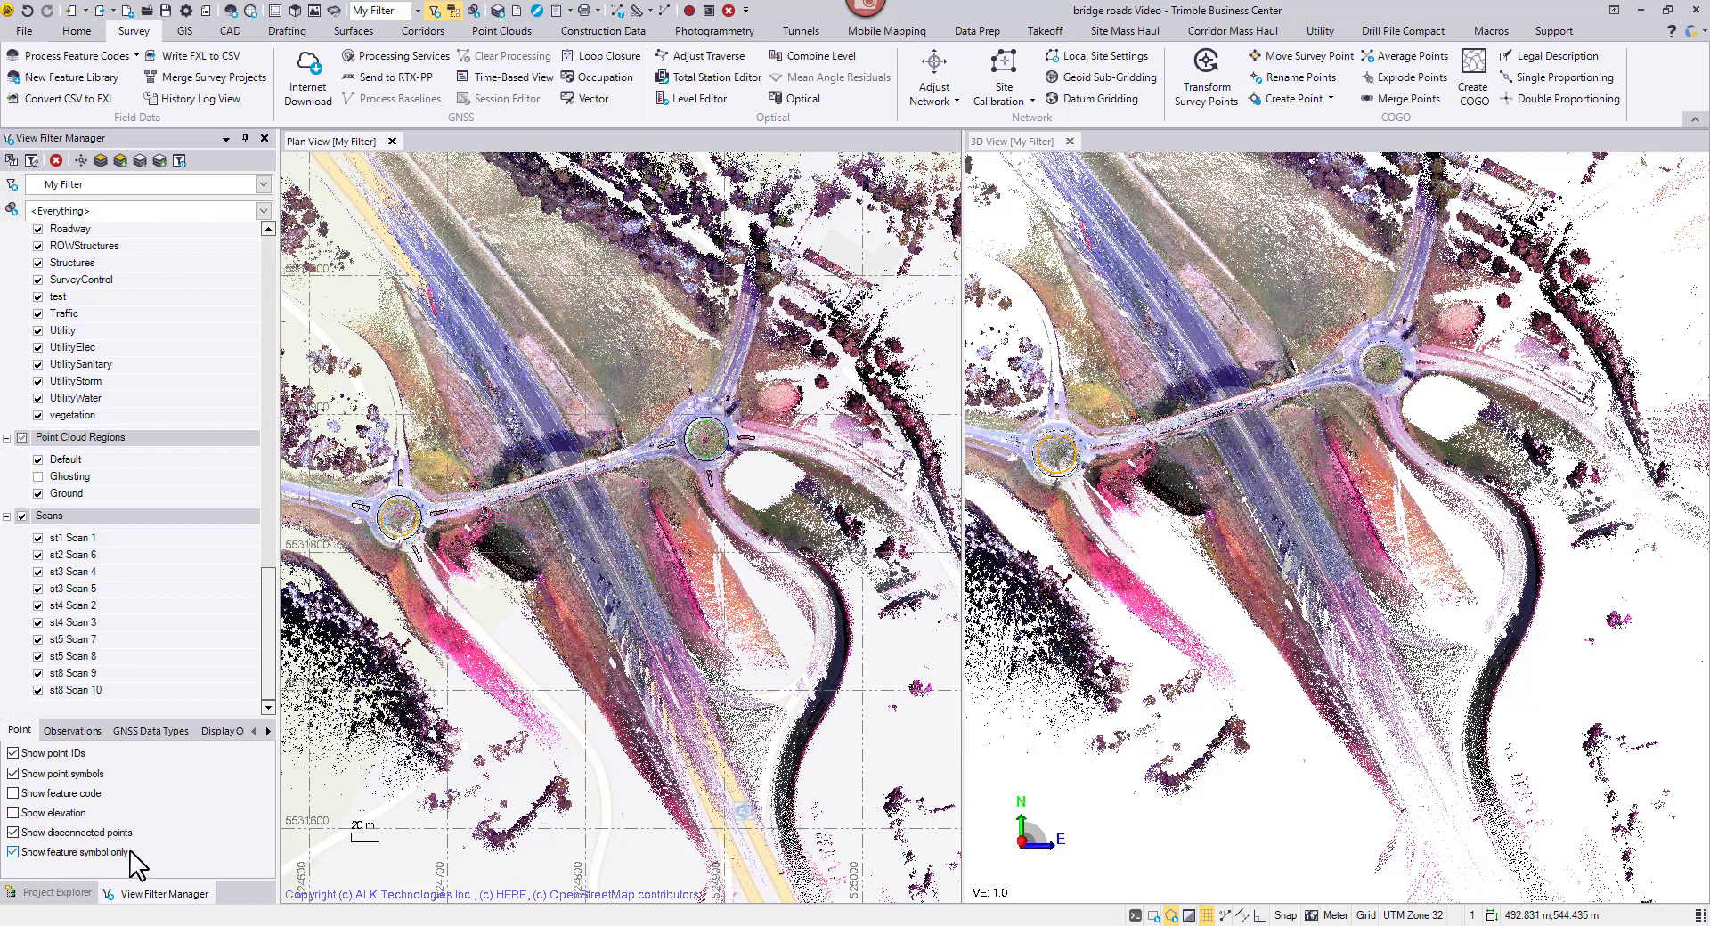
scroll(351, 512, "up", 3)
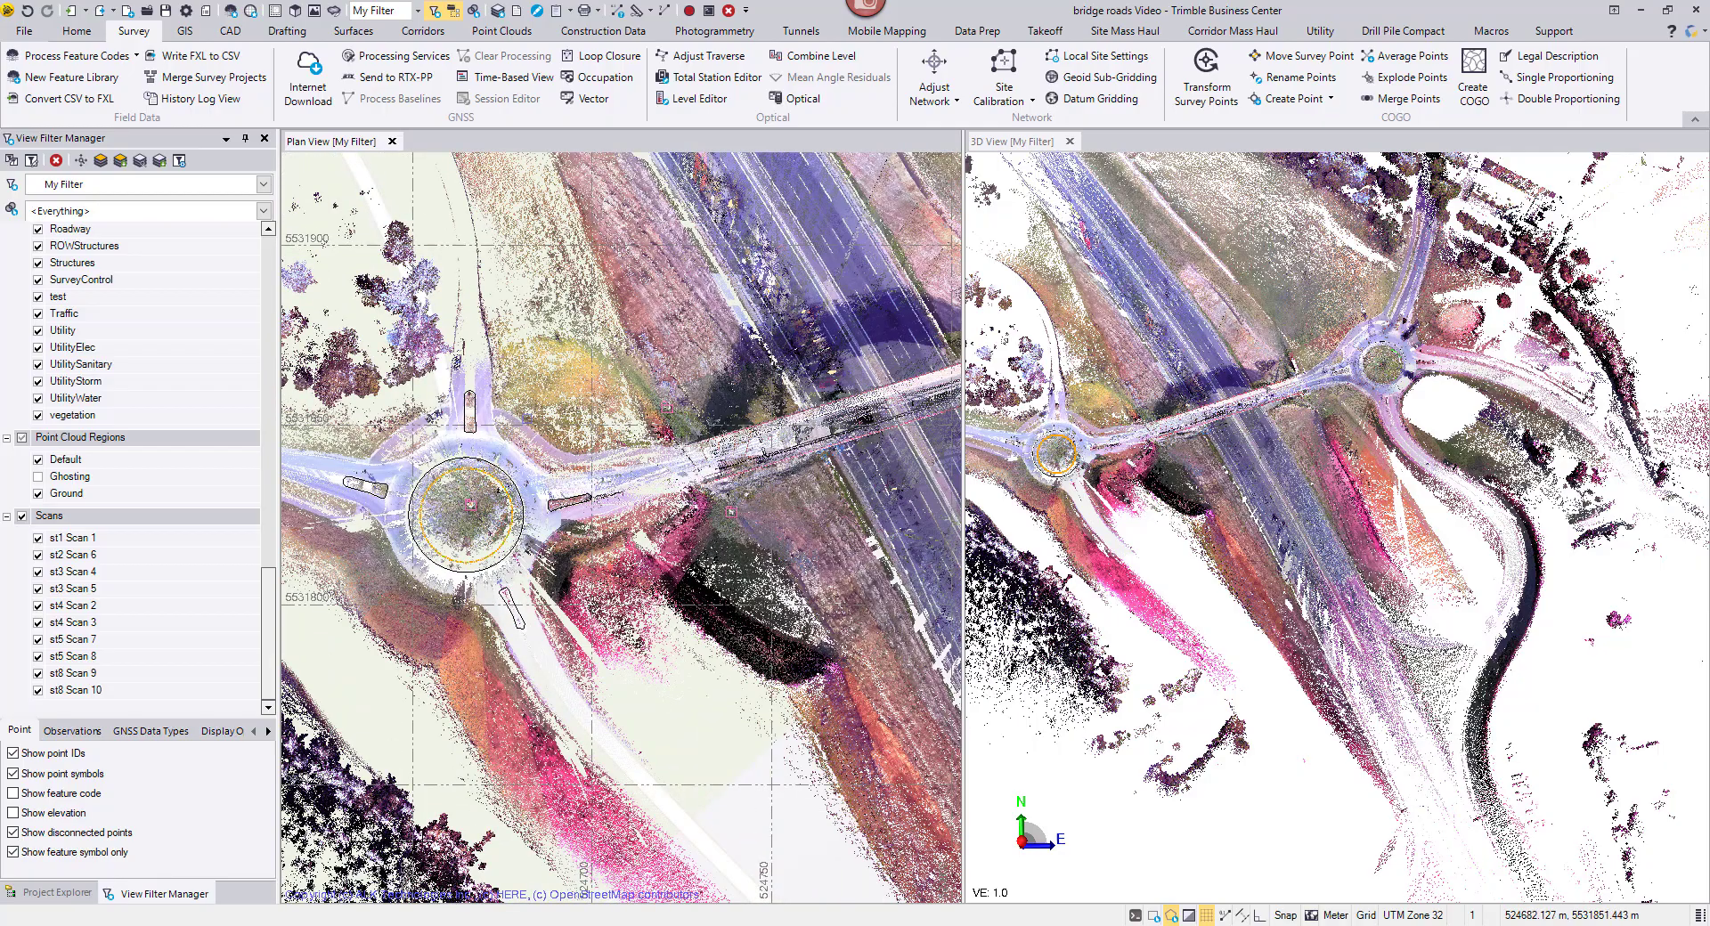
scroll(519, 412, "down", 5)
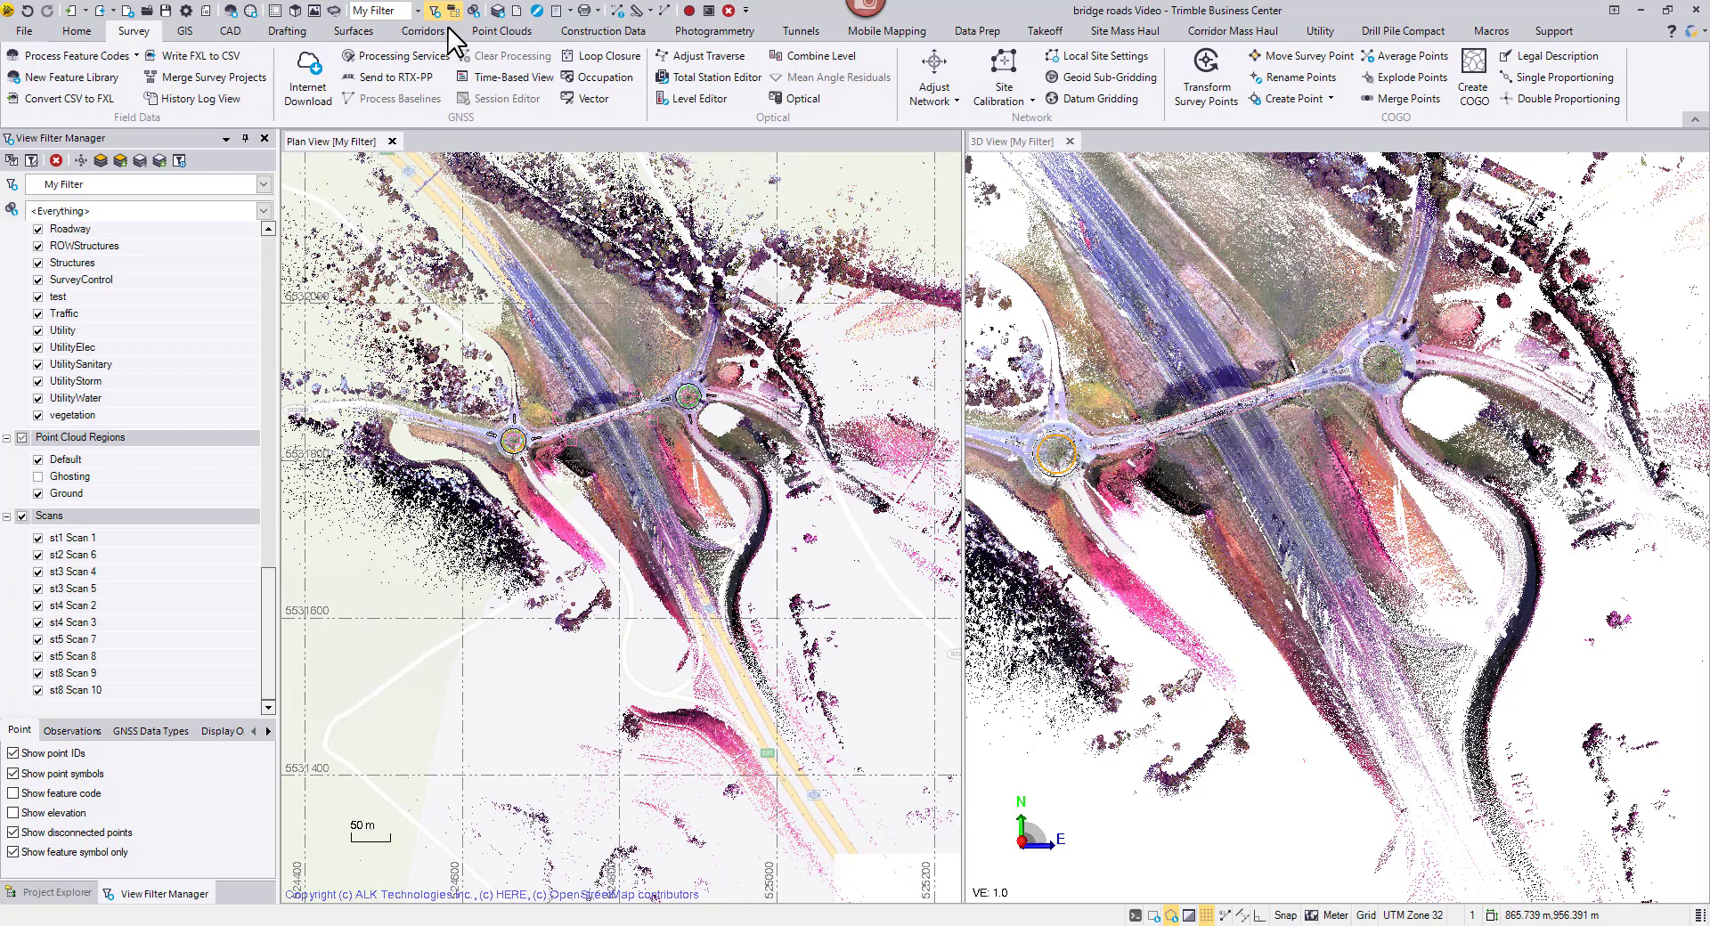
Start Publish to Clarity with the TID default profile and project name Weibersbrunn
left_click(496, 34)
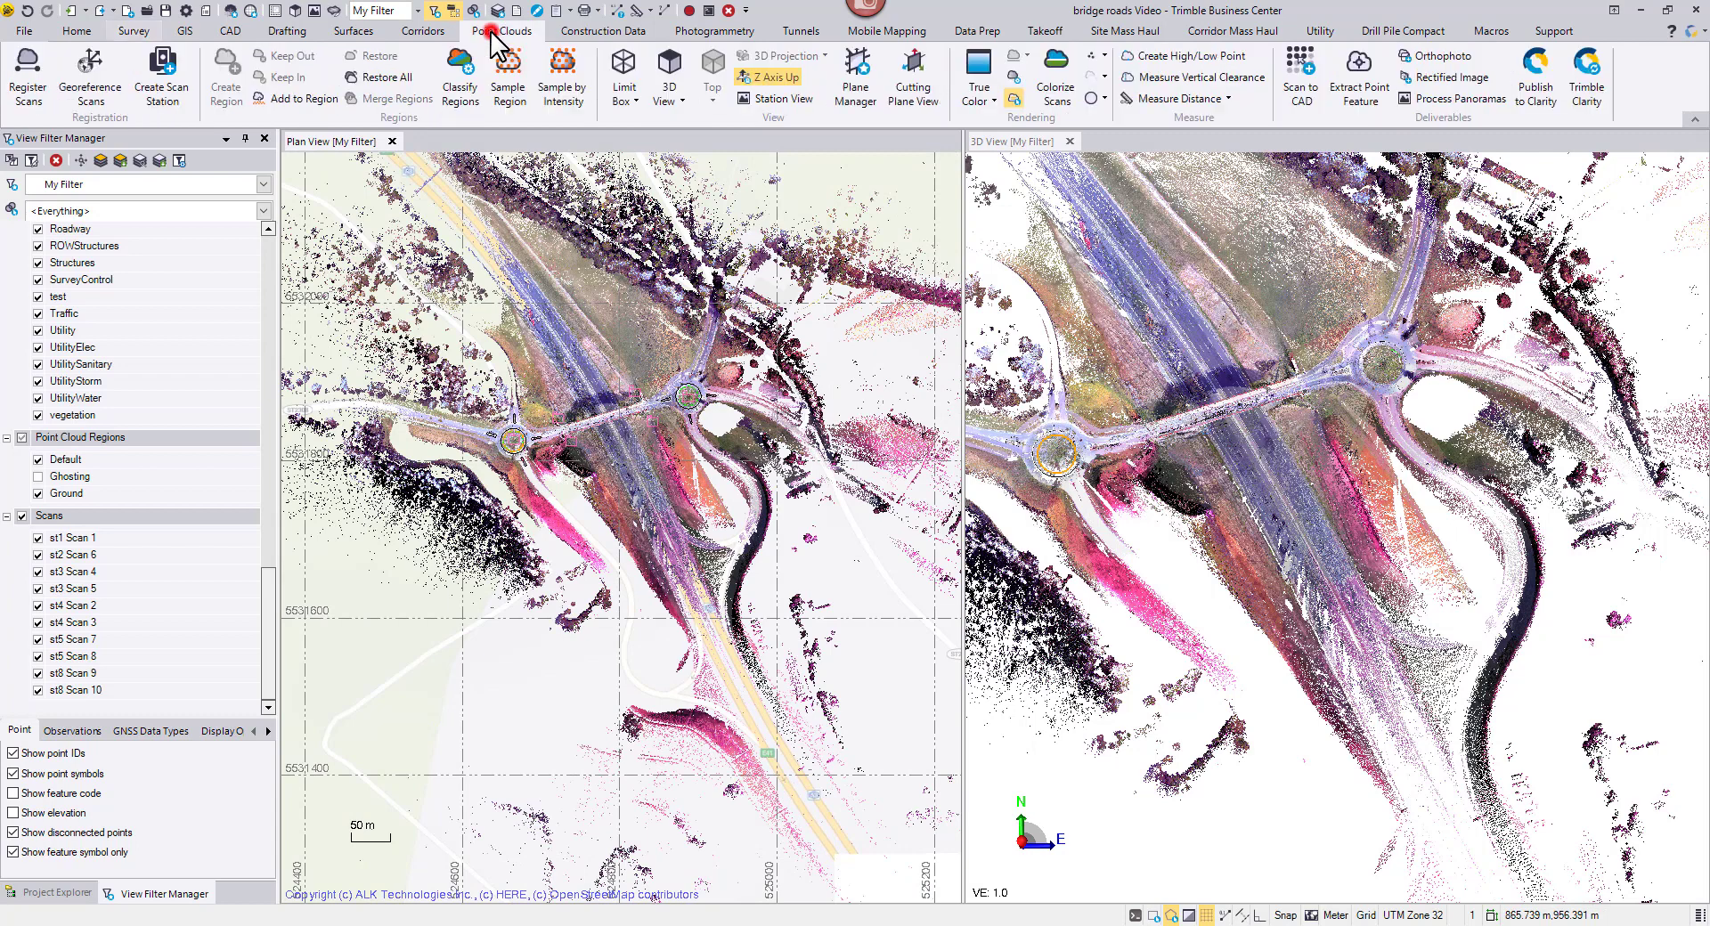
left_click(1555, 59)
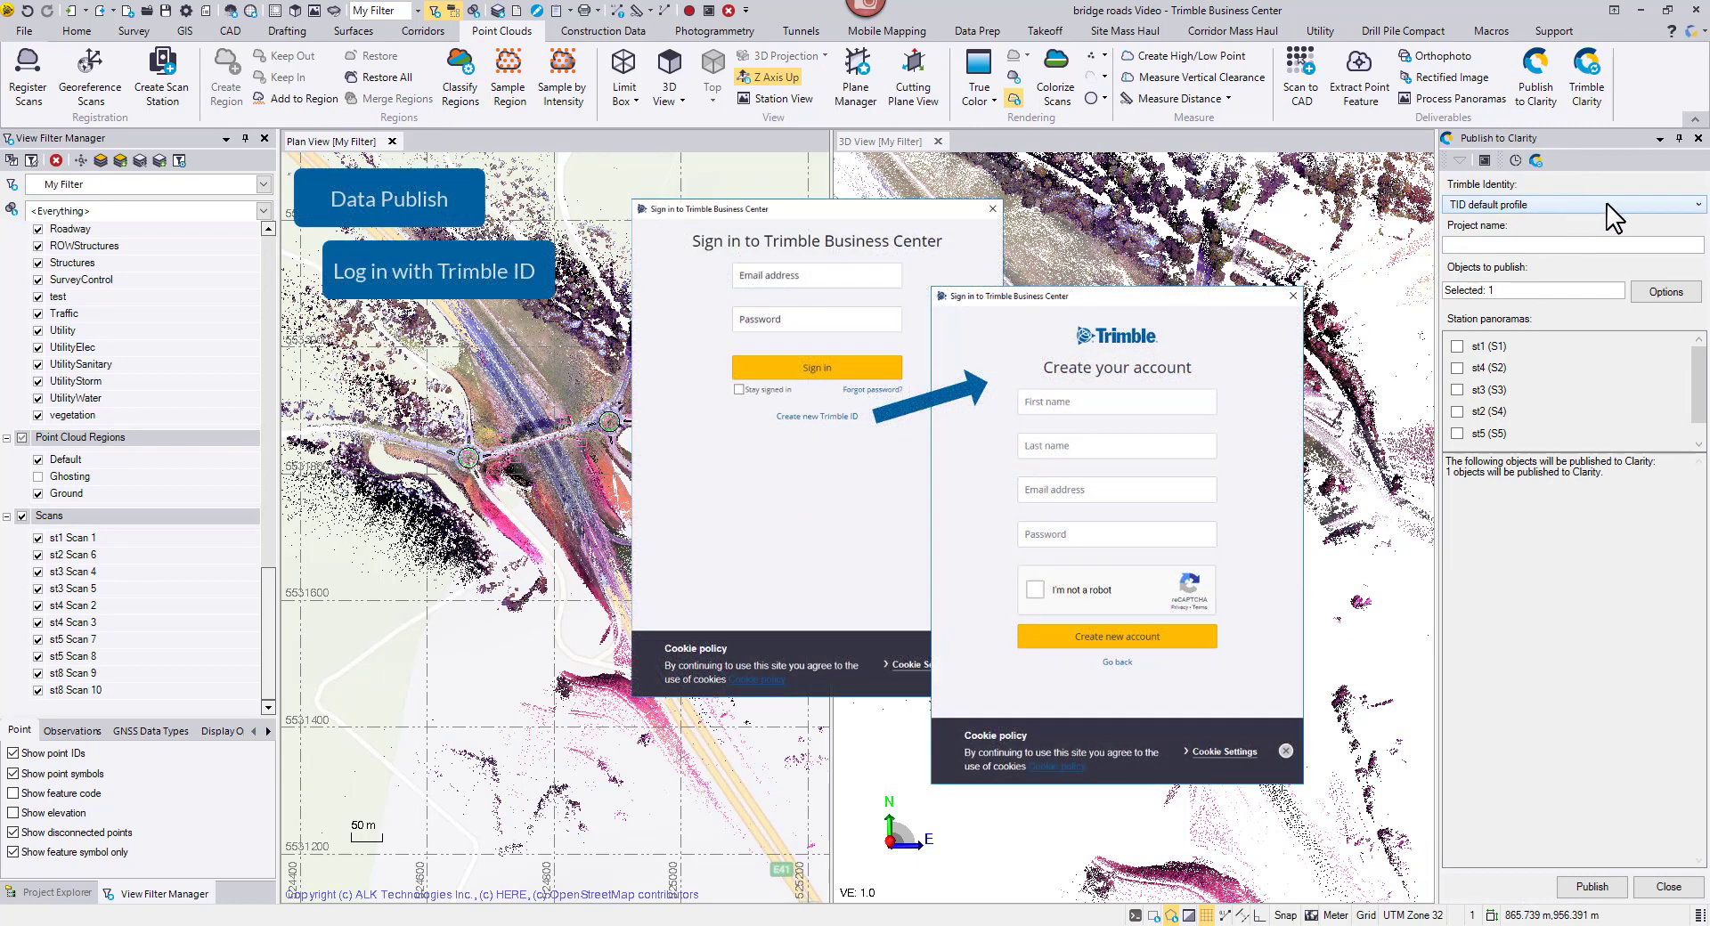
left_click(1608, 205)
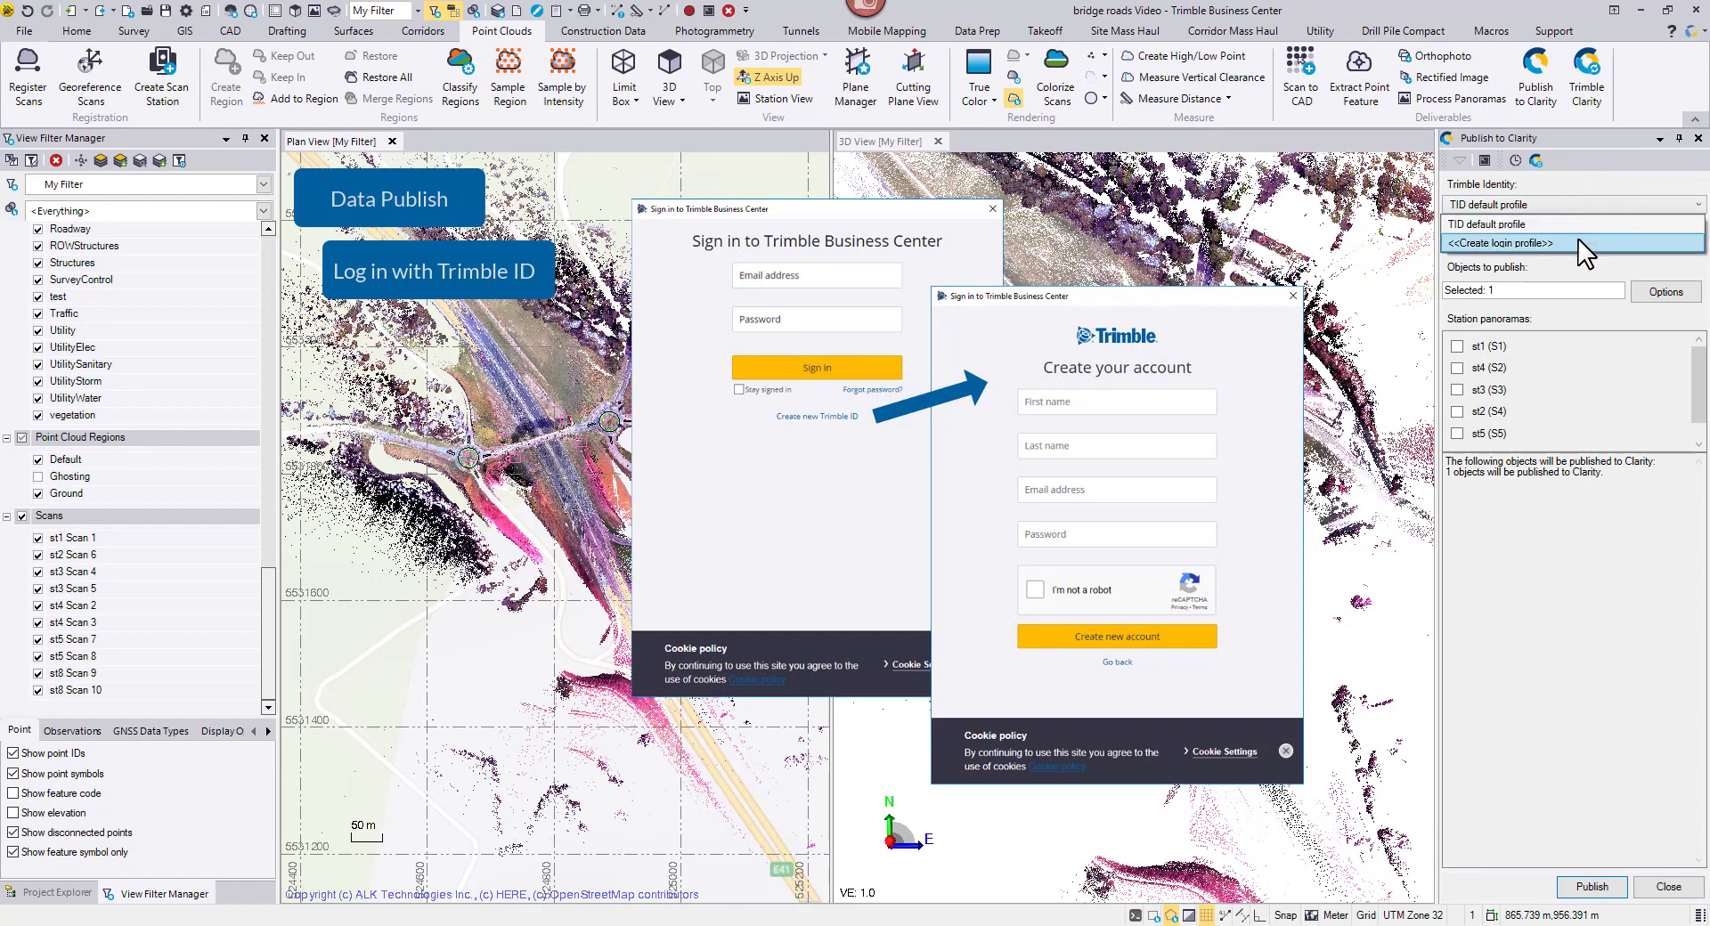
left_click(1578, 184)
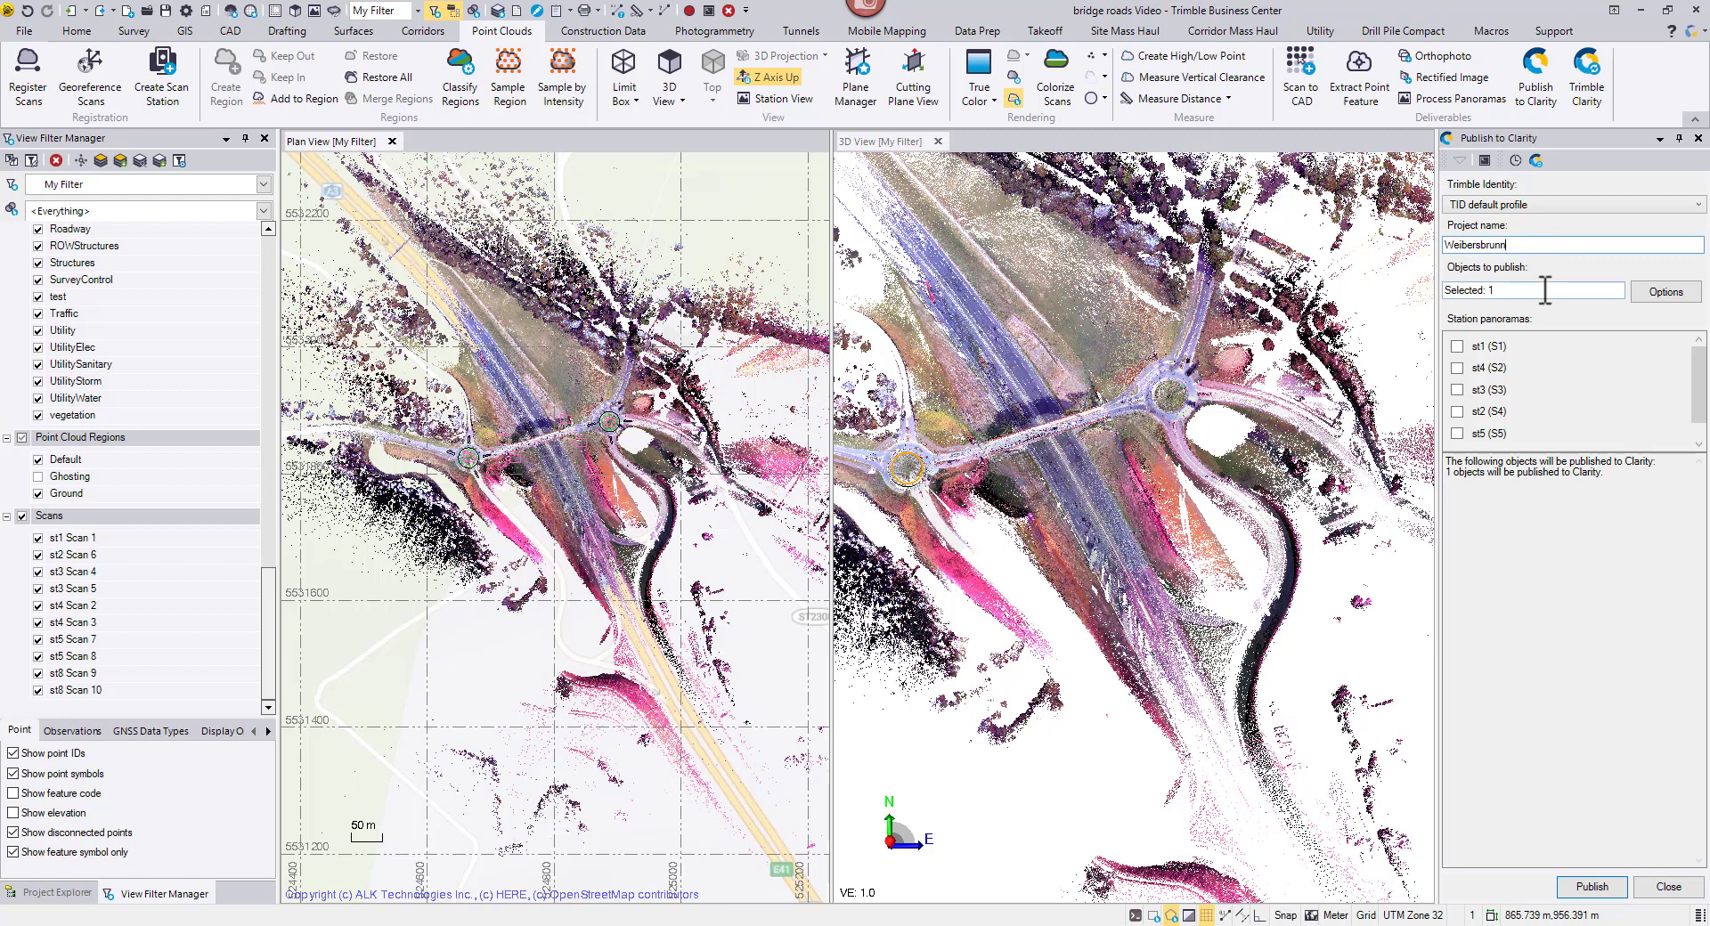
Polygon-select the whole survey area: six panoramas, two point cloud regions, 11 other objects
left_click_drag(1545, 289, 1443, 298)
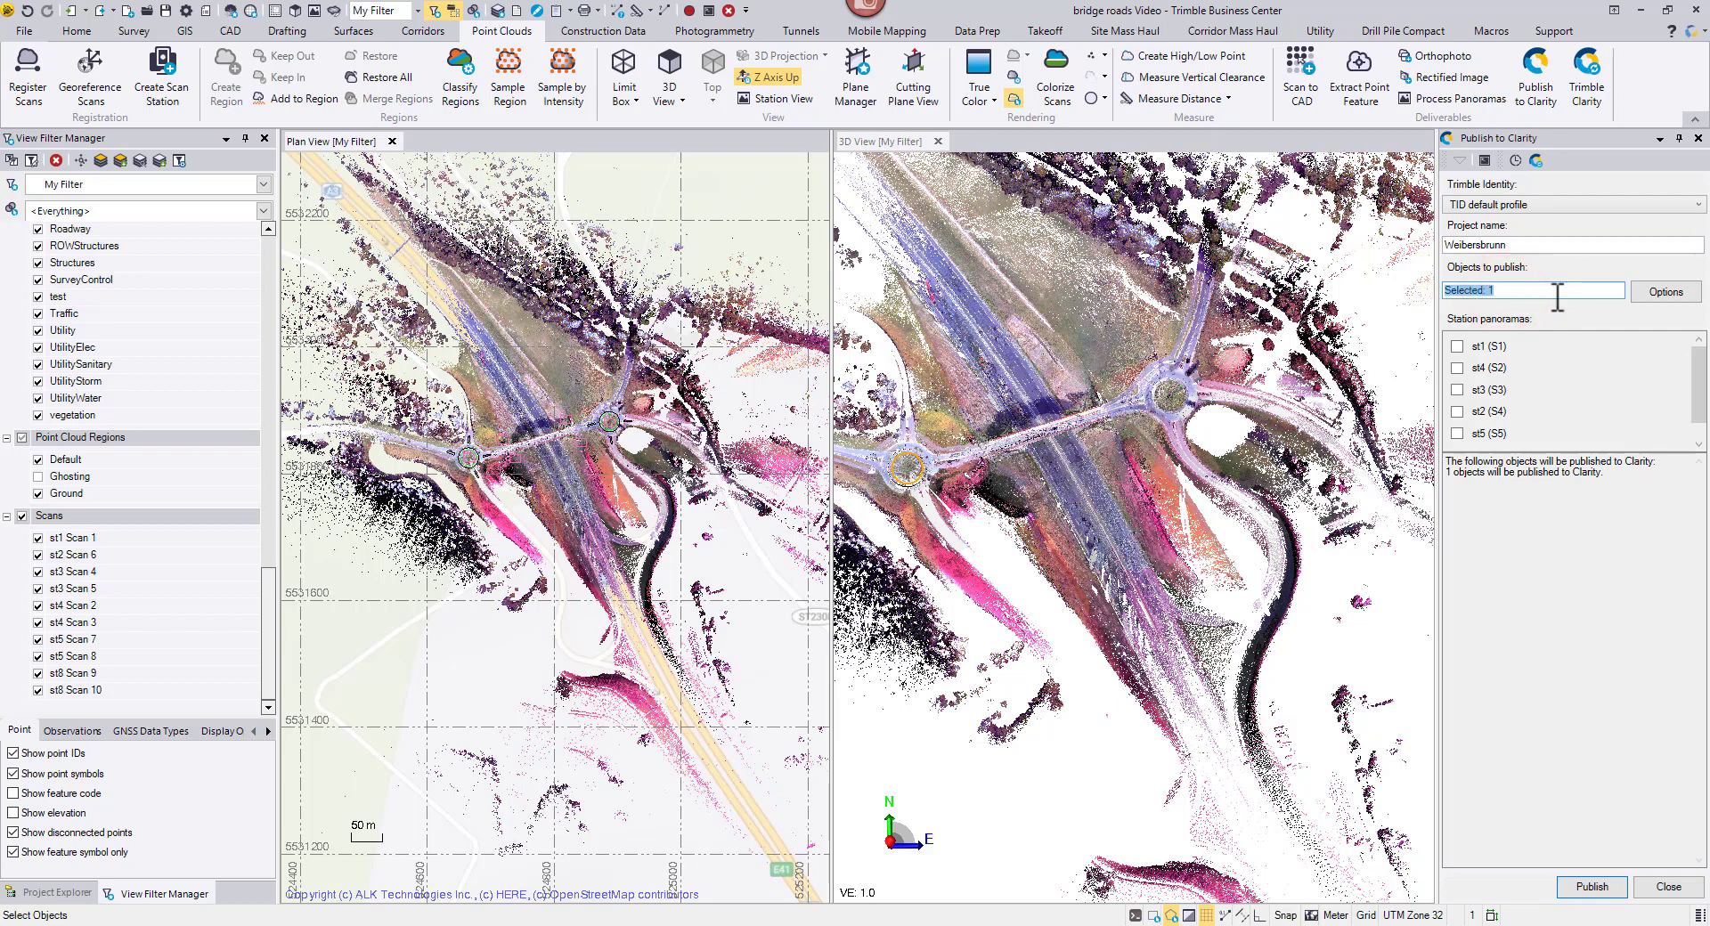
scroll(511, 374, "down", 3)
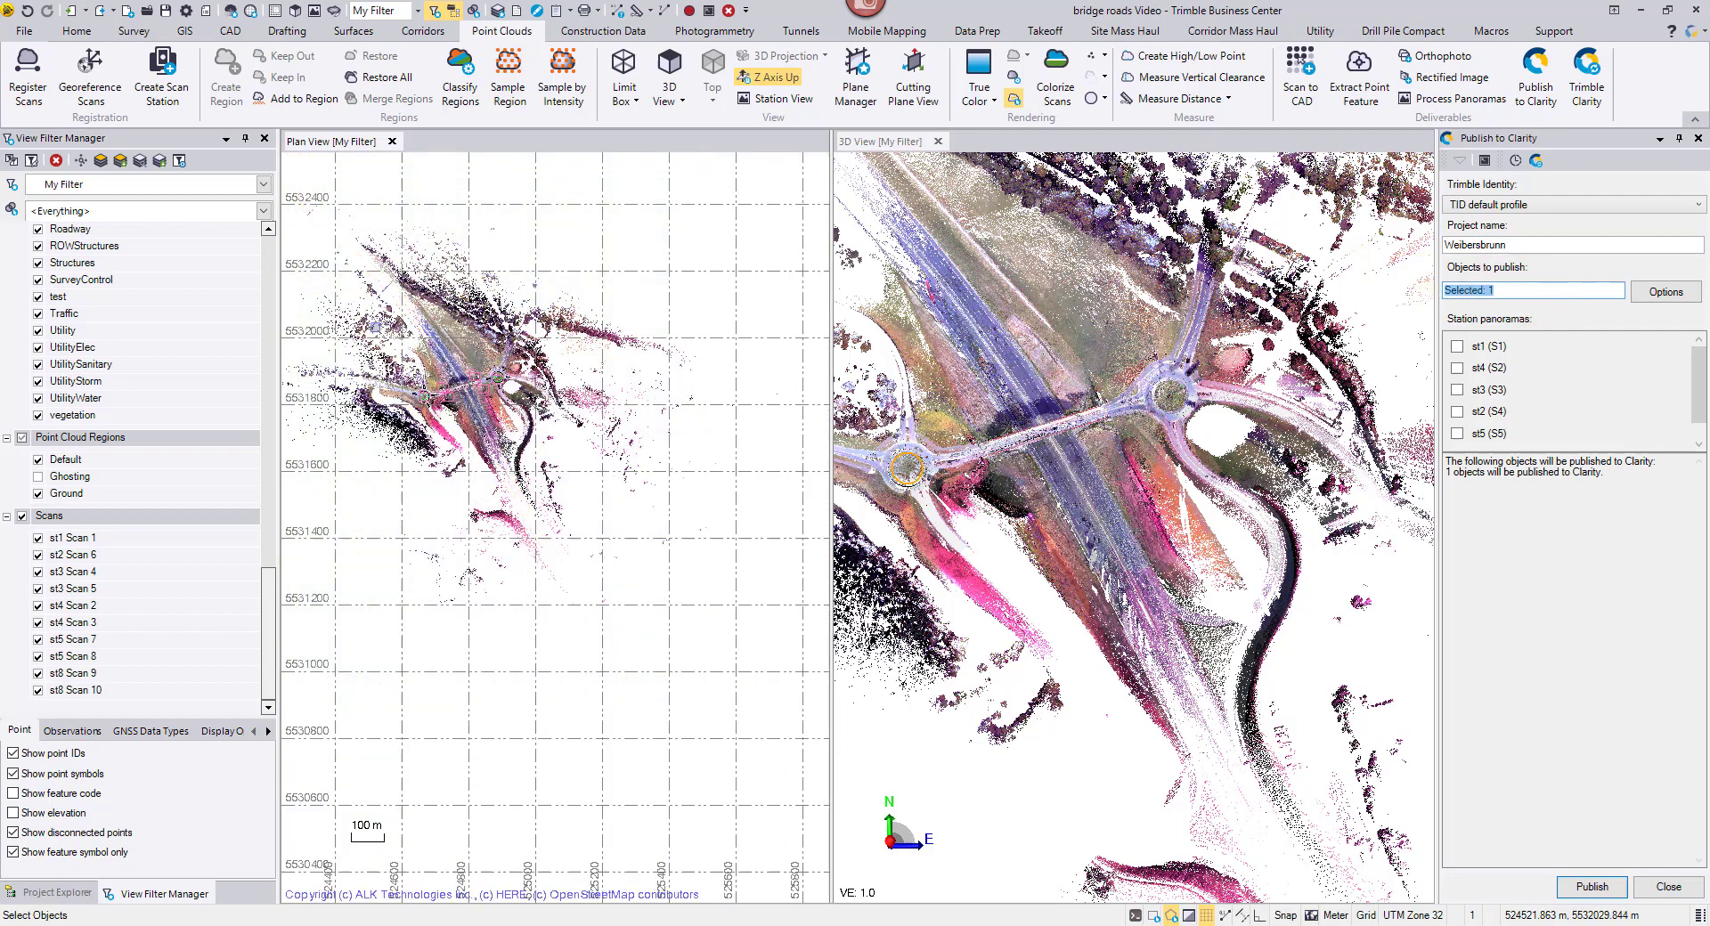
middle_click_drag(375, 316, 434, 403)
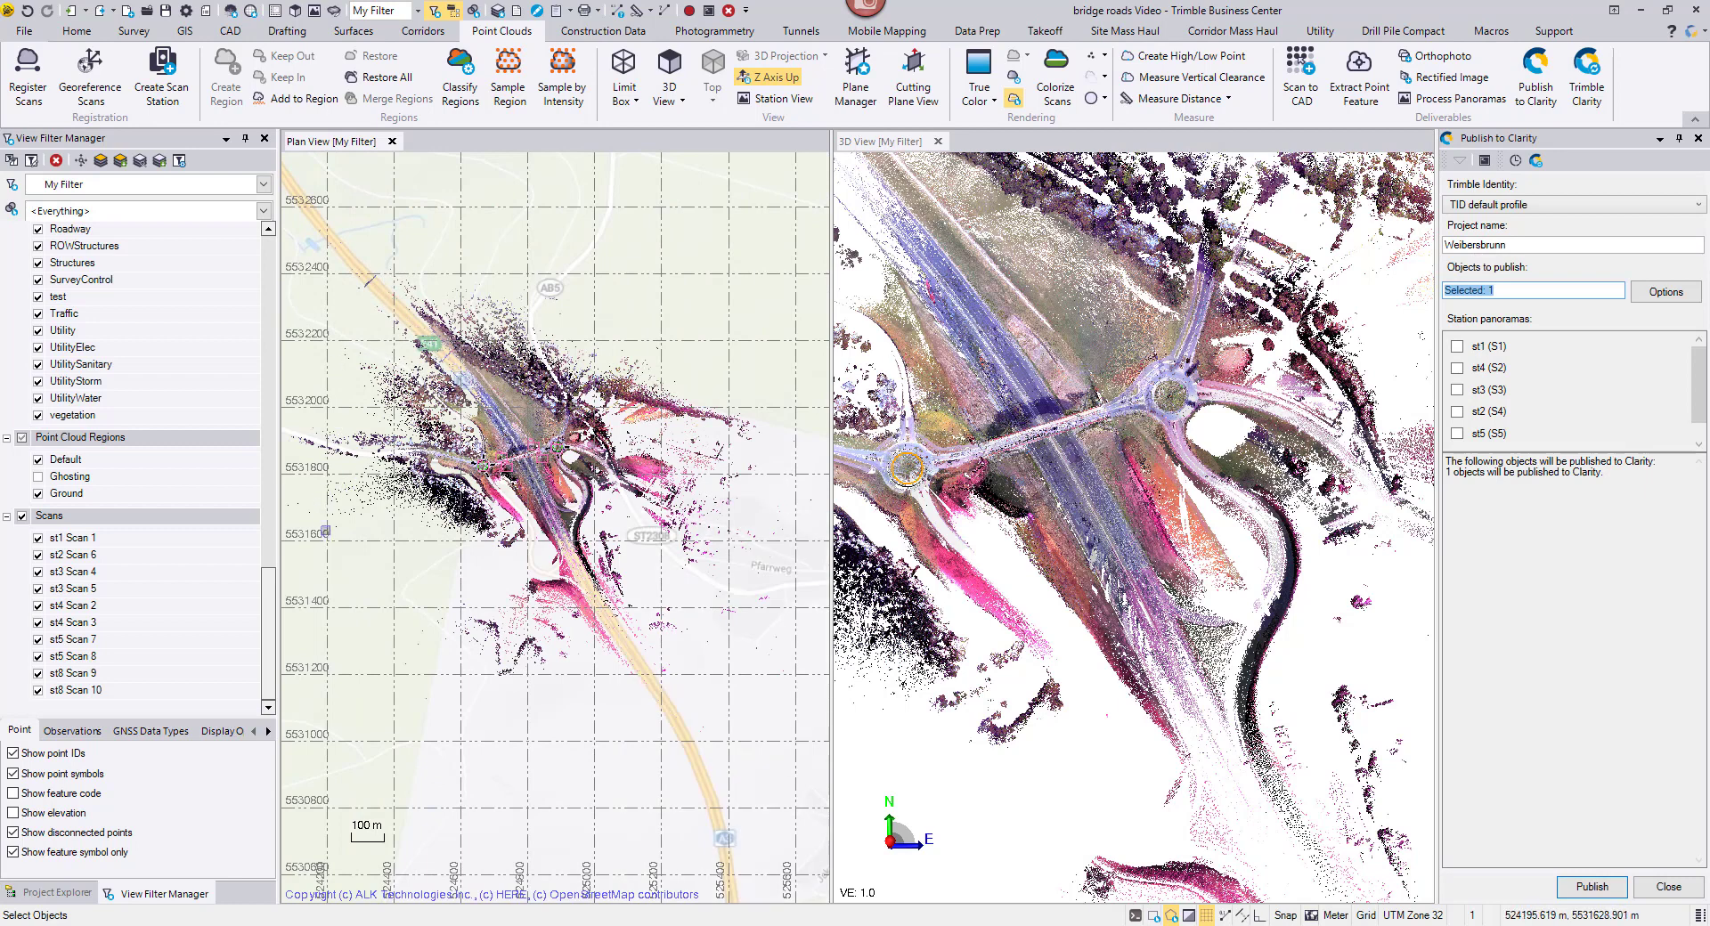
left_click(323, 523)
left_click(319, 344)
left_click(457, 241)
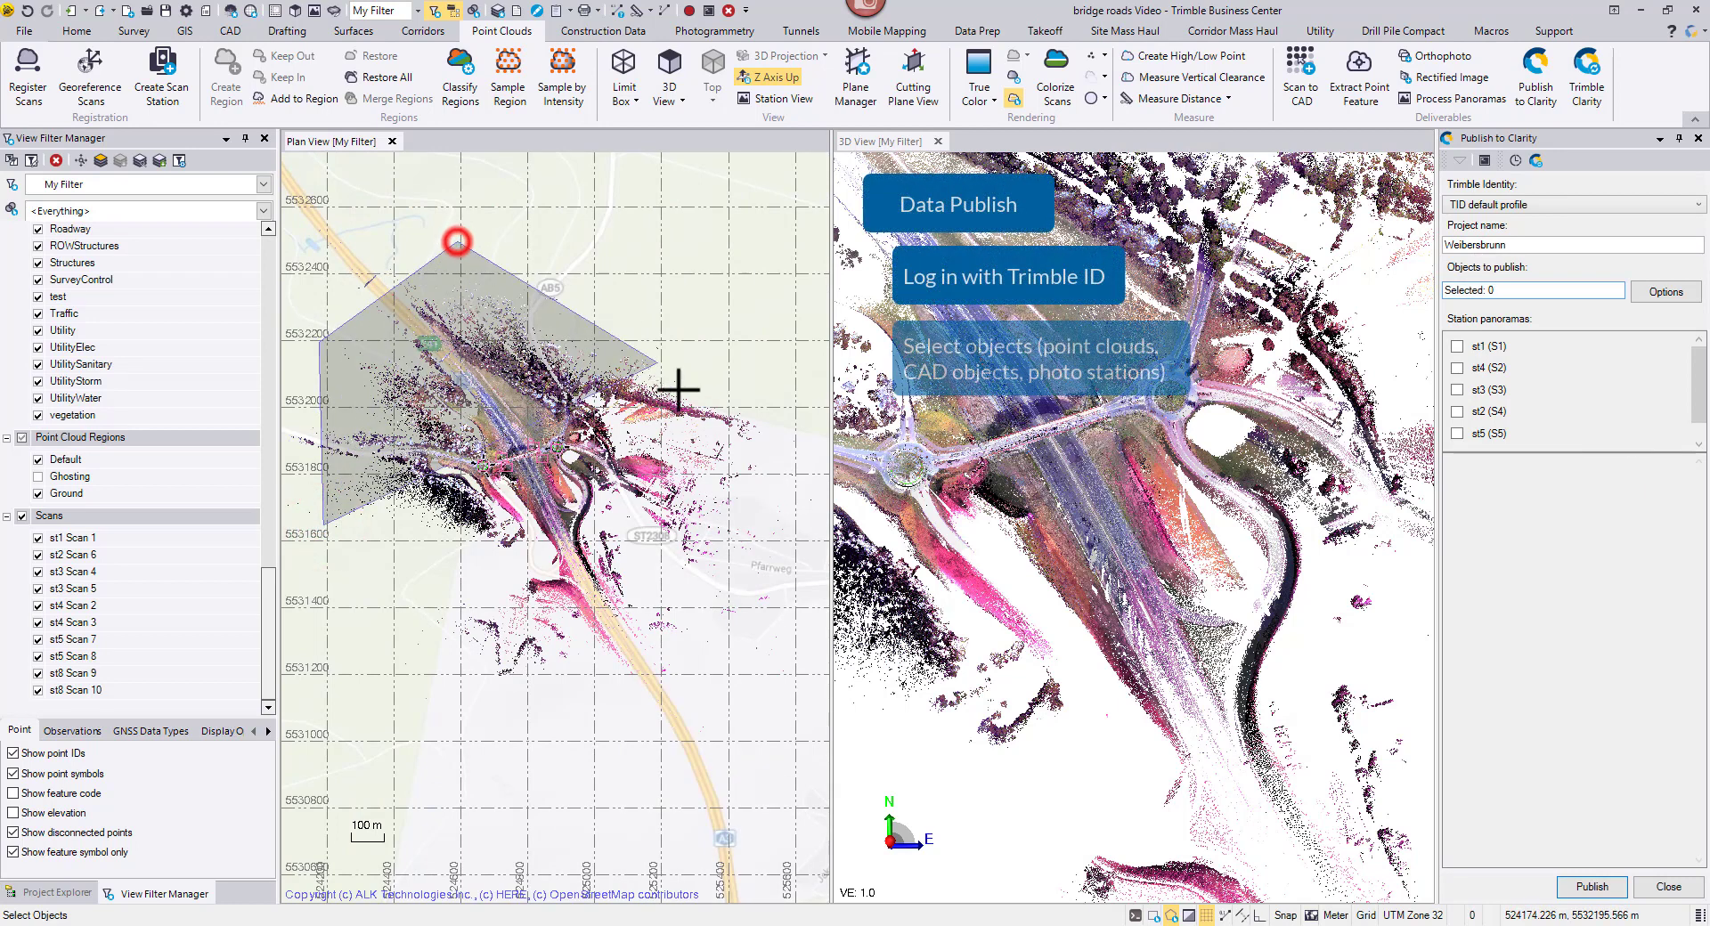
left_click(710, 365)
left_click(771, 445)
left_click(713, 638)
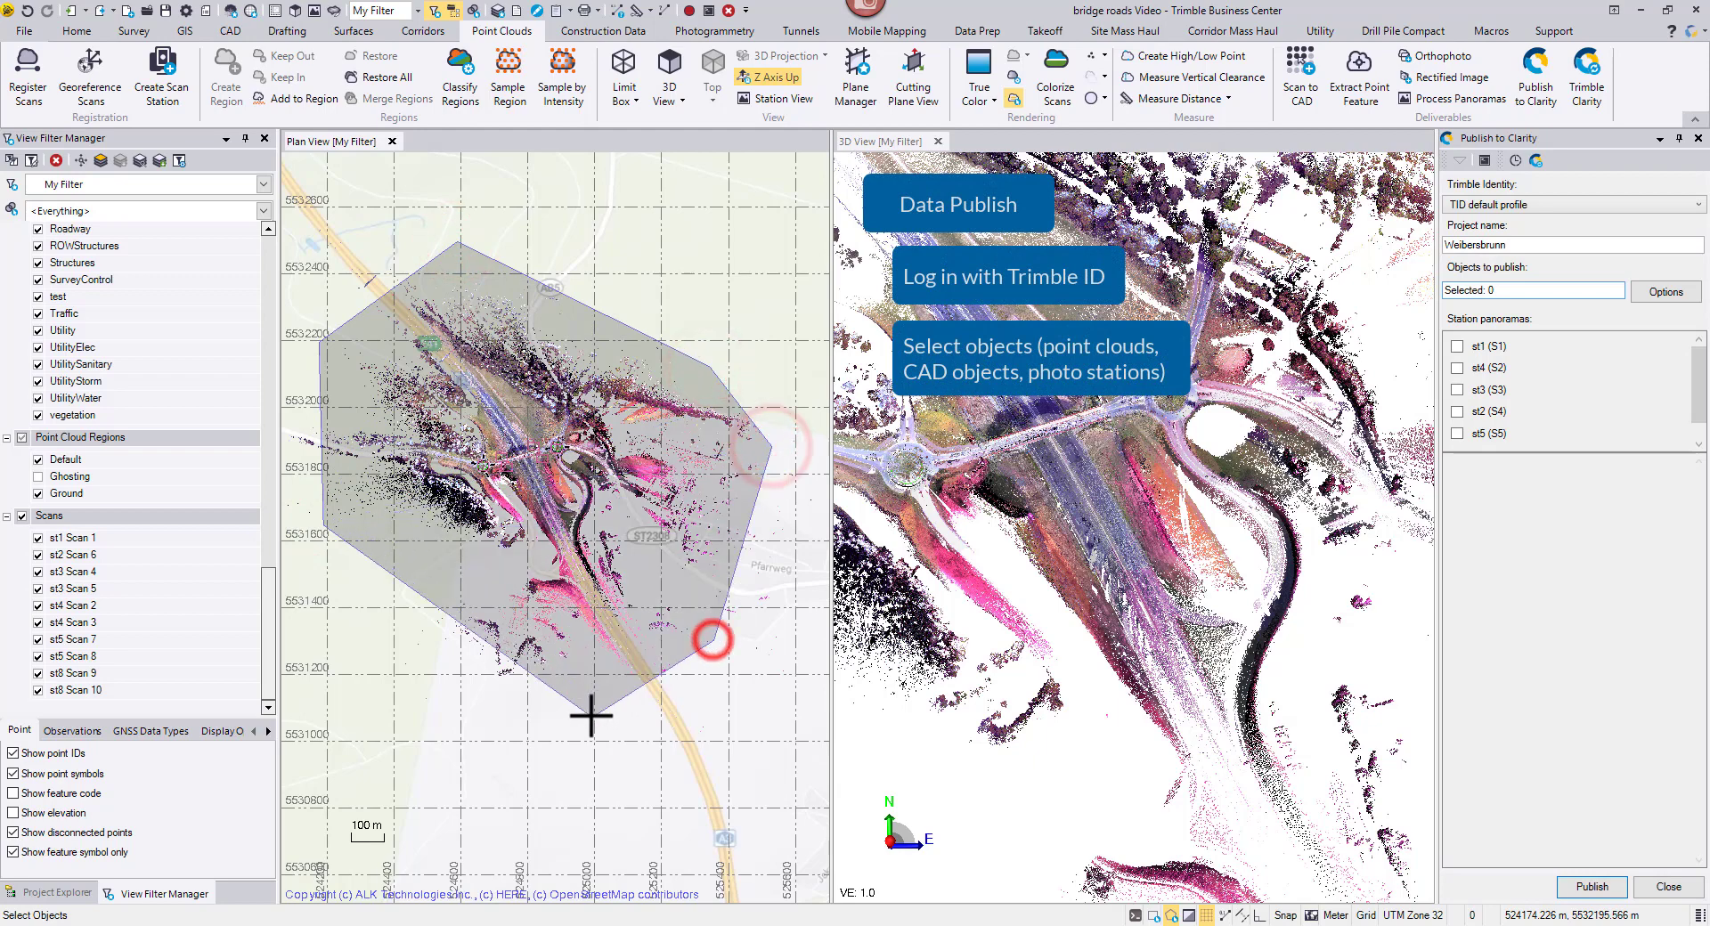
left_click(591, 715)
double_click(485, 704)
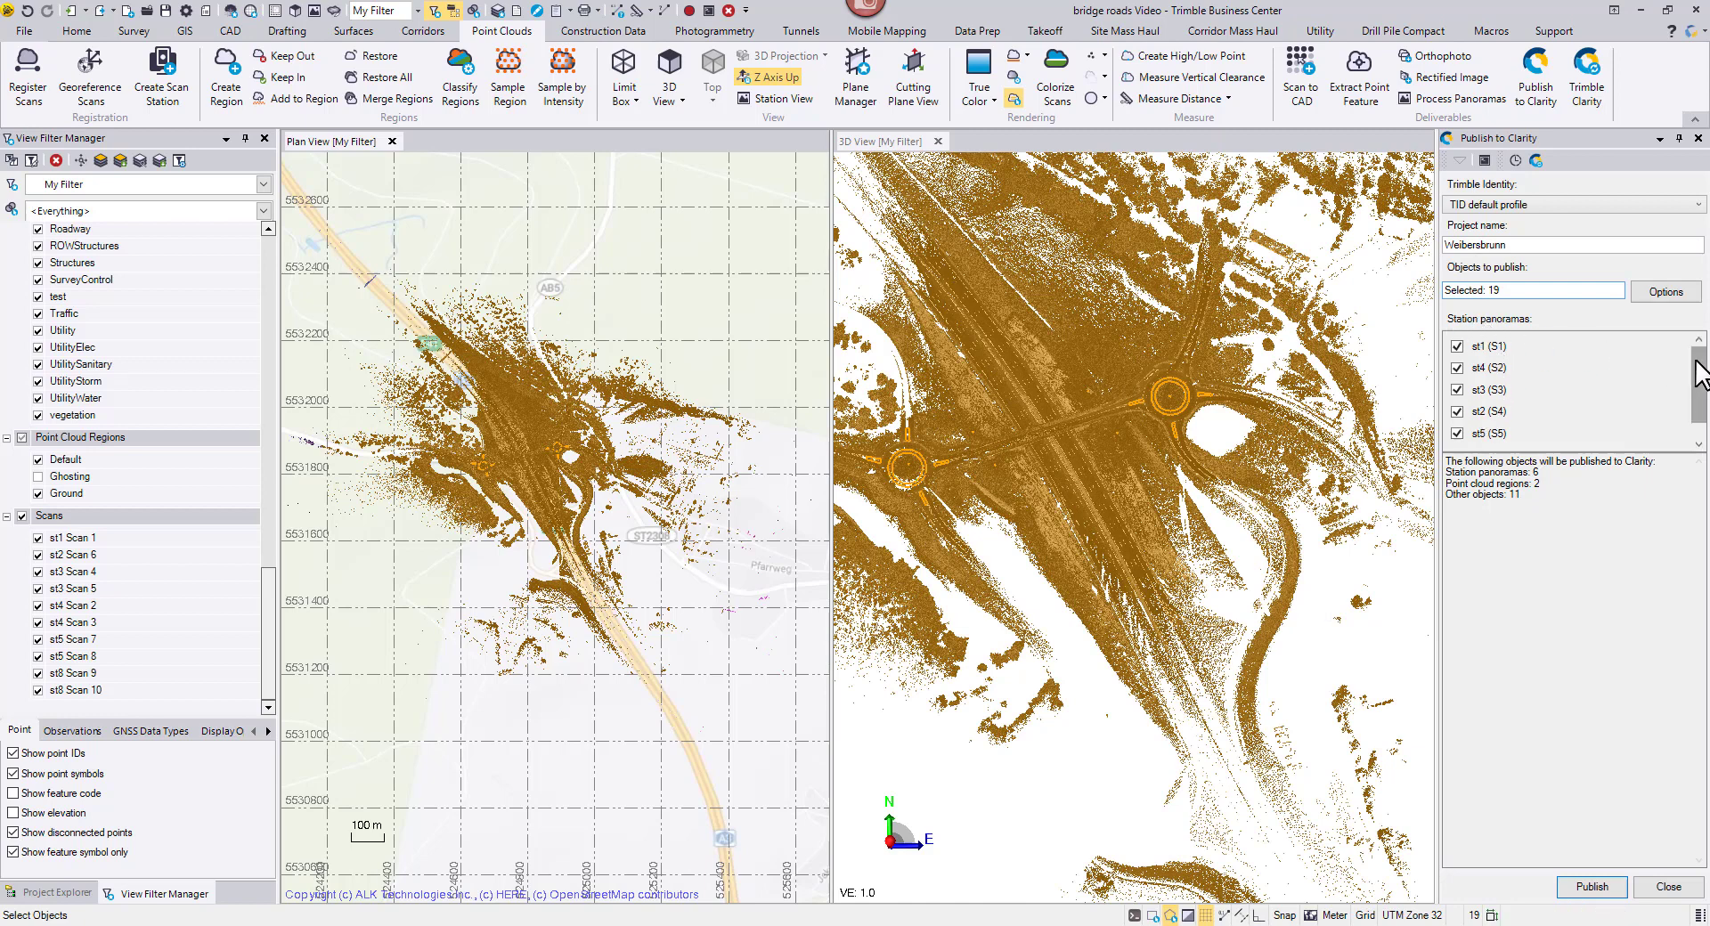
left_click_drag(1695, 361, 1700, 402)
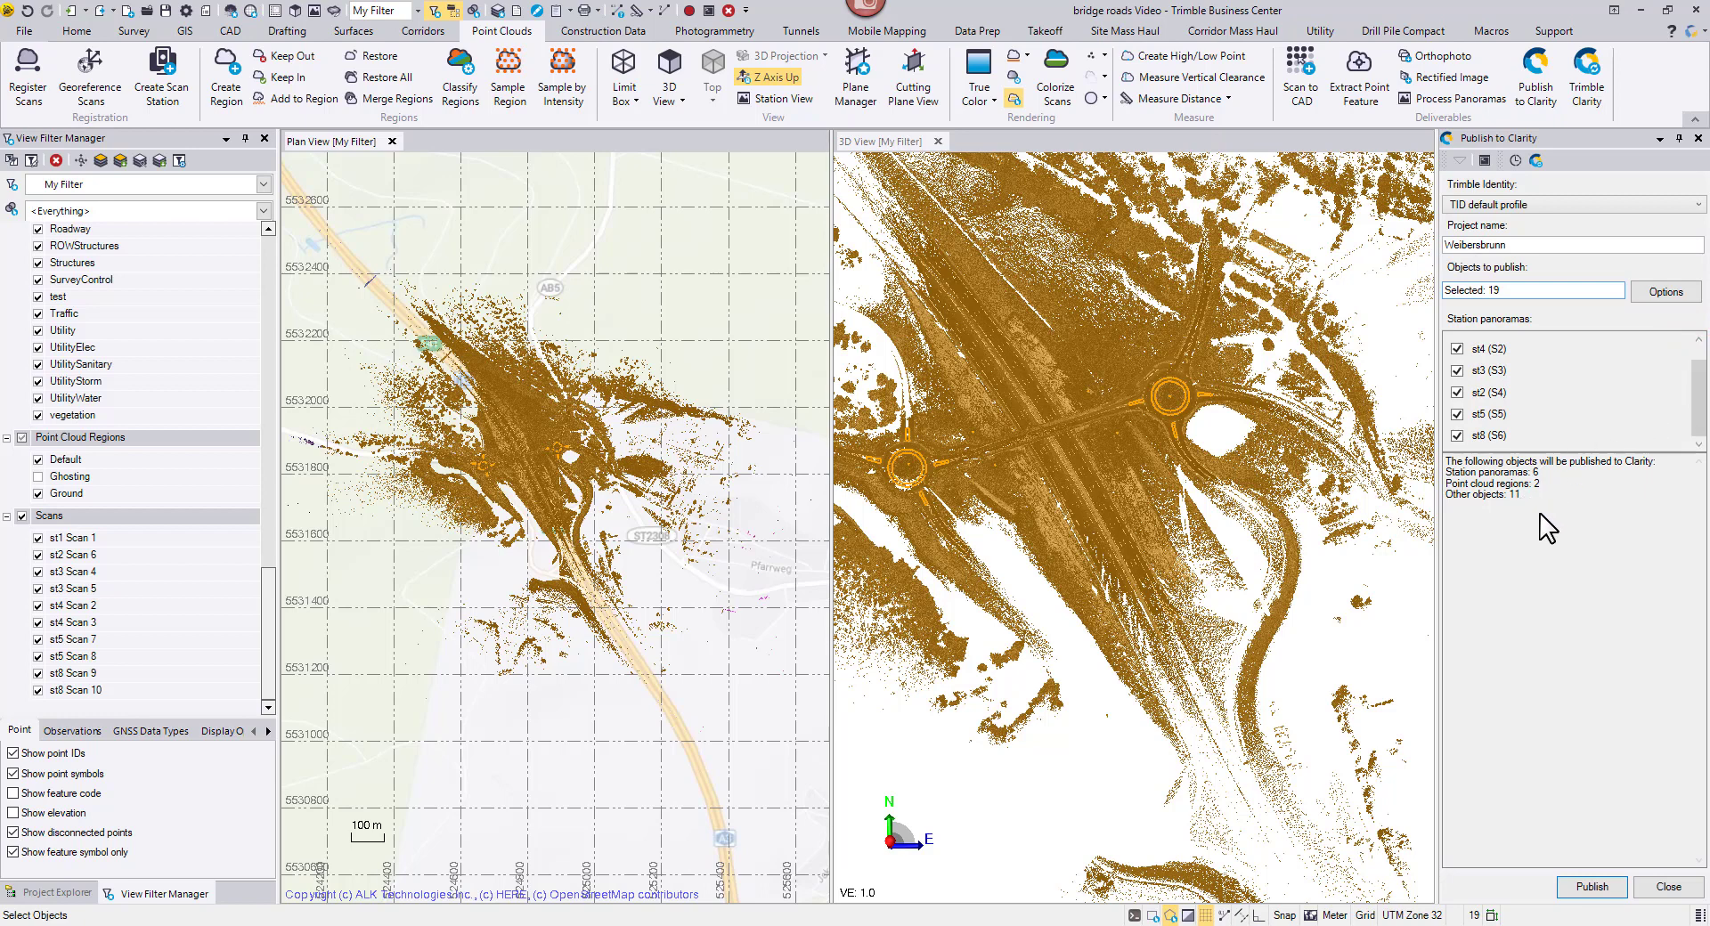
Publish to Clarity, place the final highway linestring vertex, then close the bridge roads Video project
left_click(1602, 886)
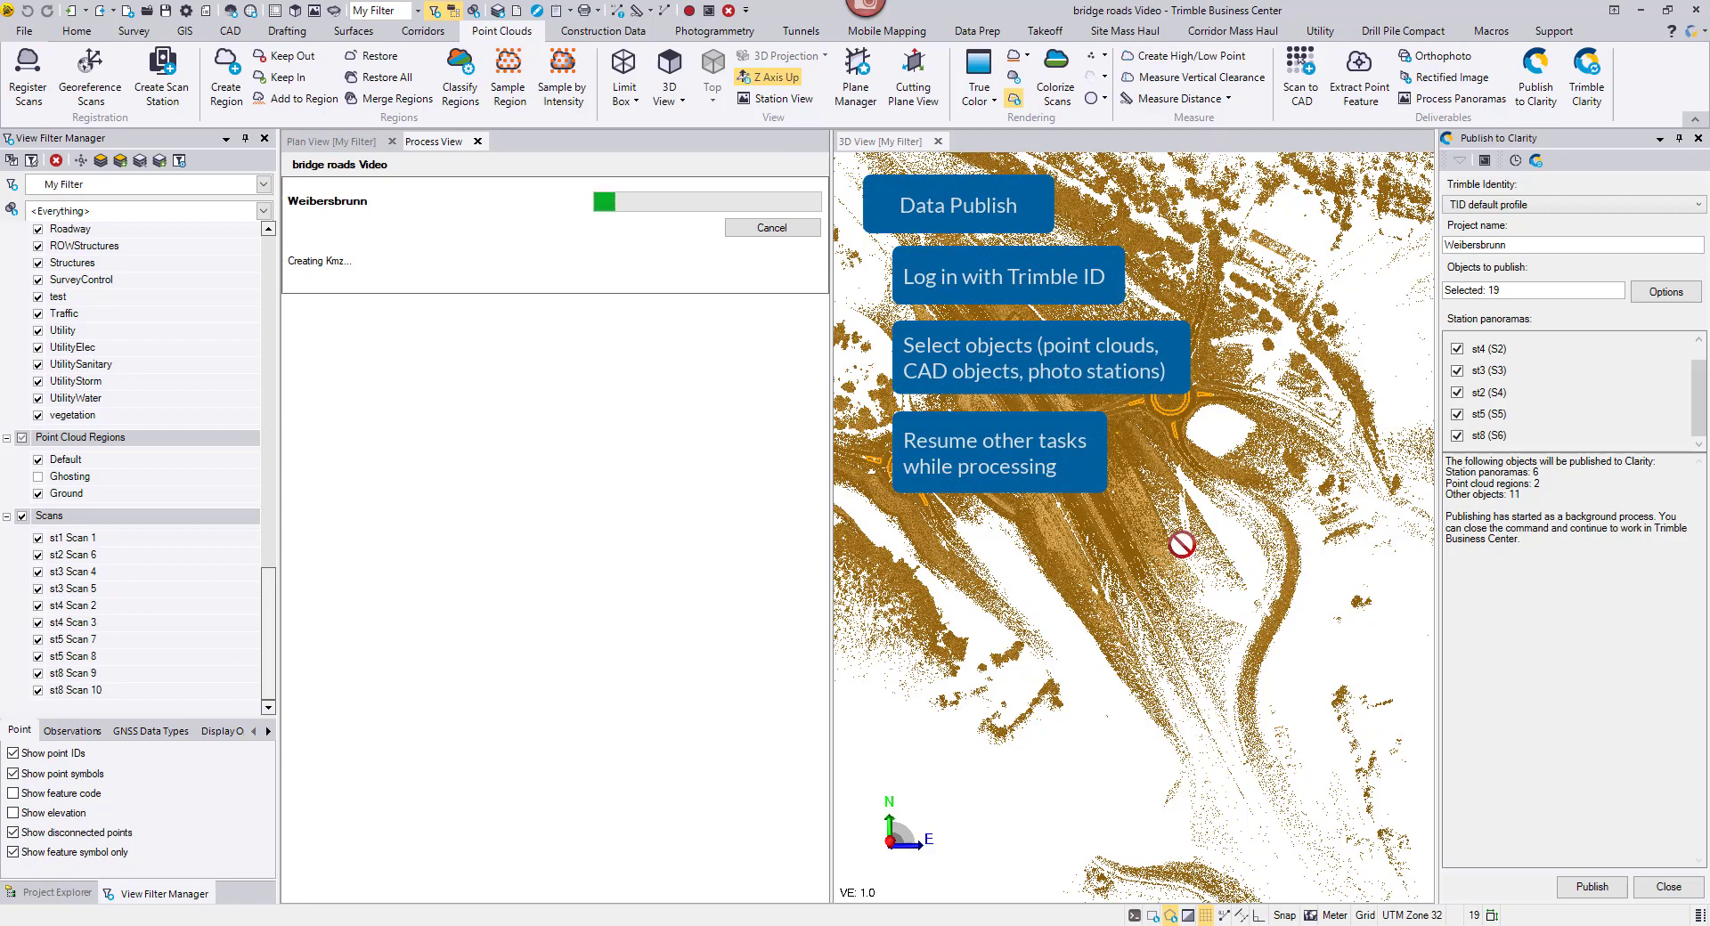
middle_click_drag(1157, 730, 1142, 614)
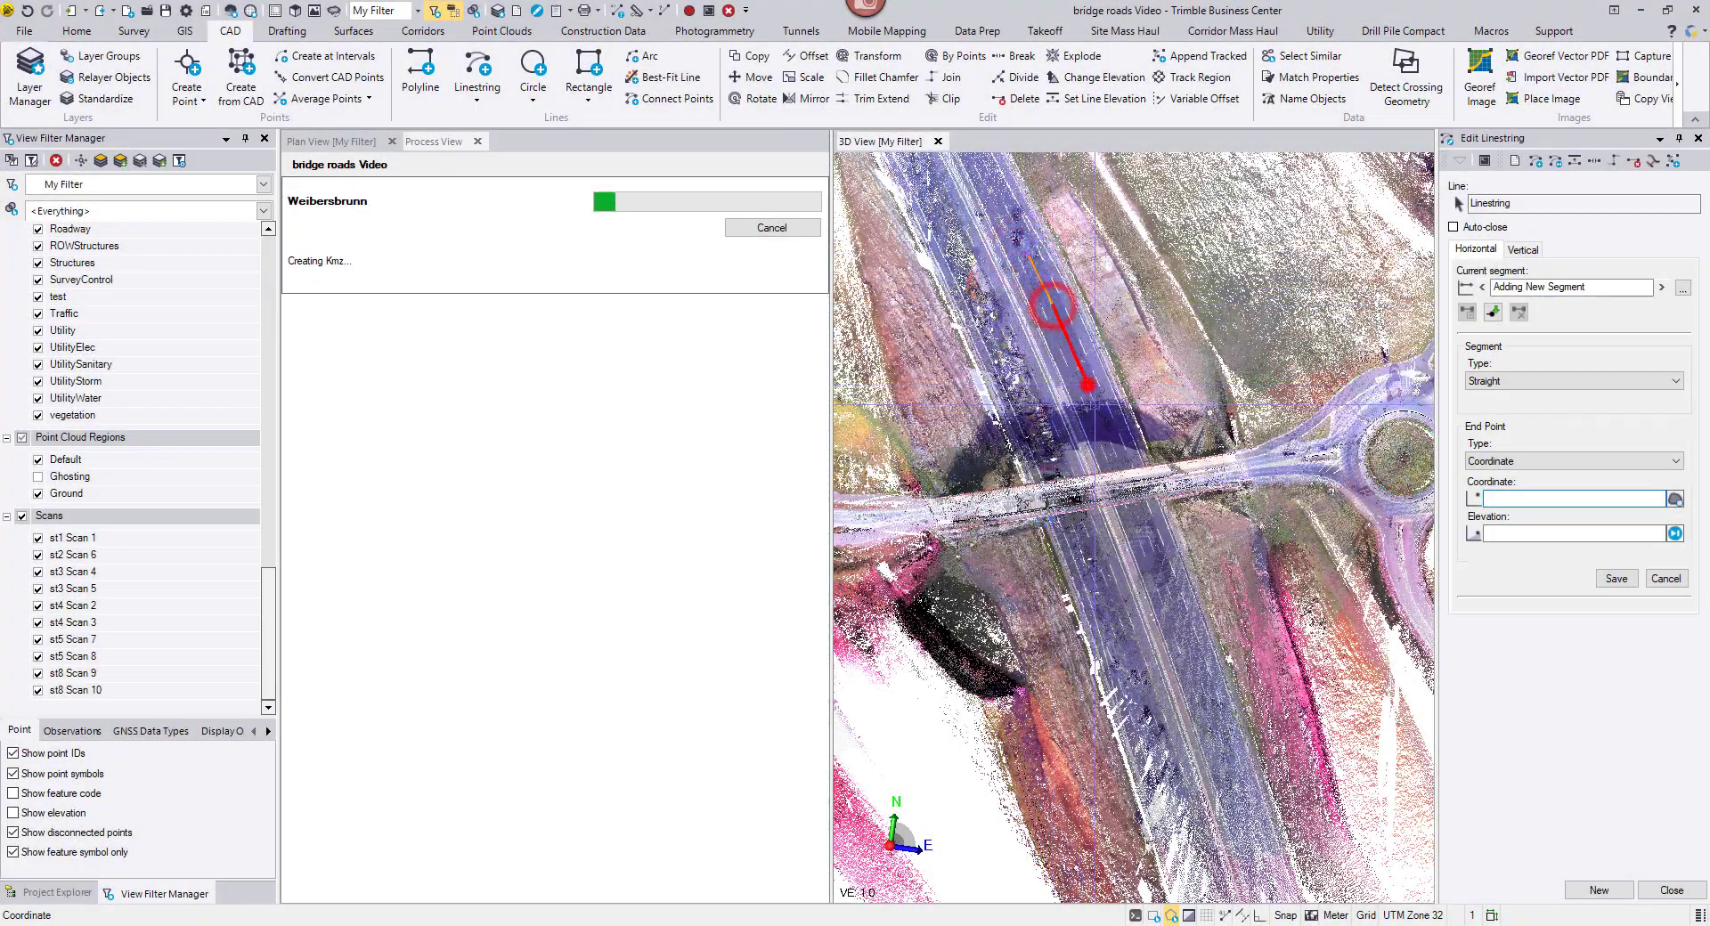
left_click(1153, 550)
left_click(1666, 891)
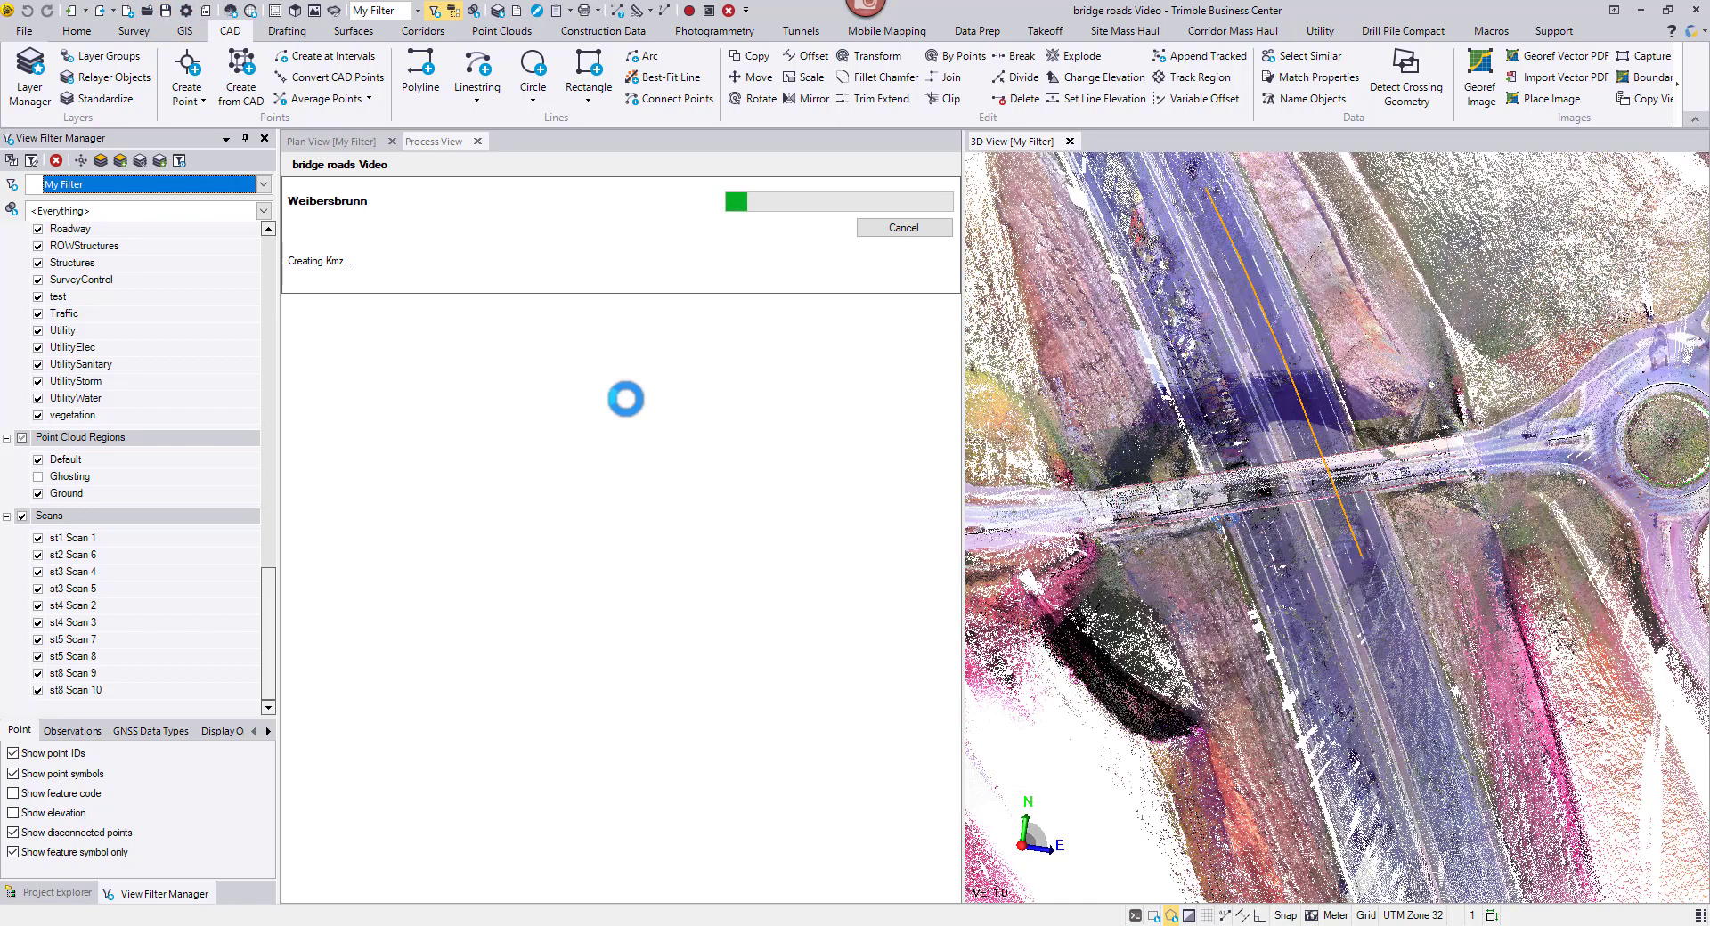
left_click(1695, 13)
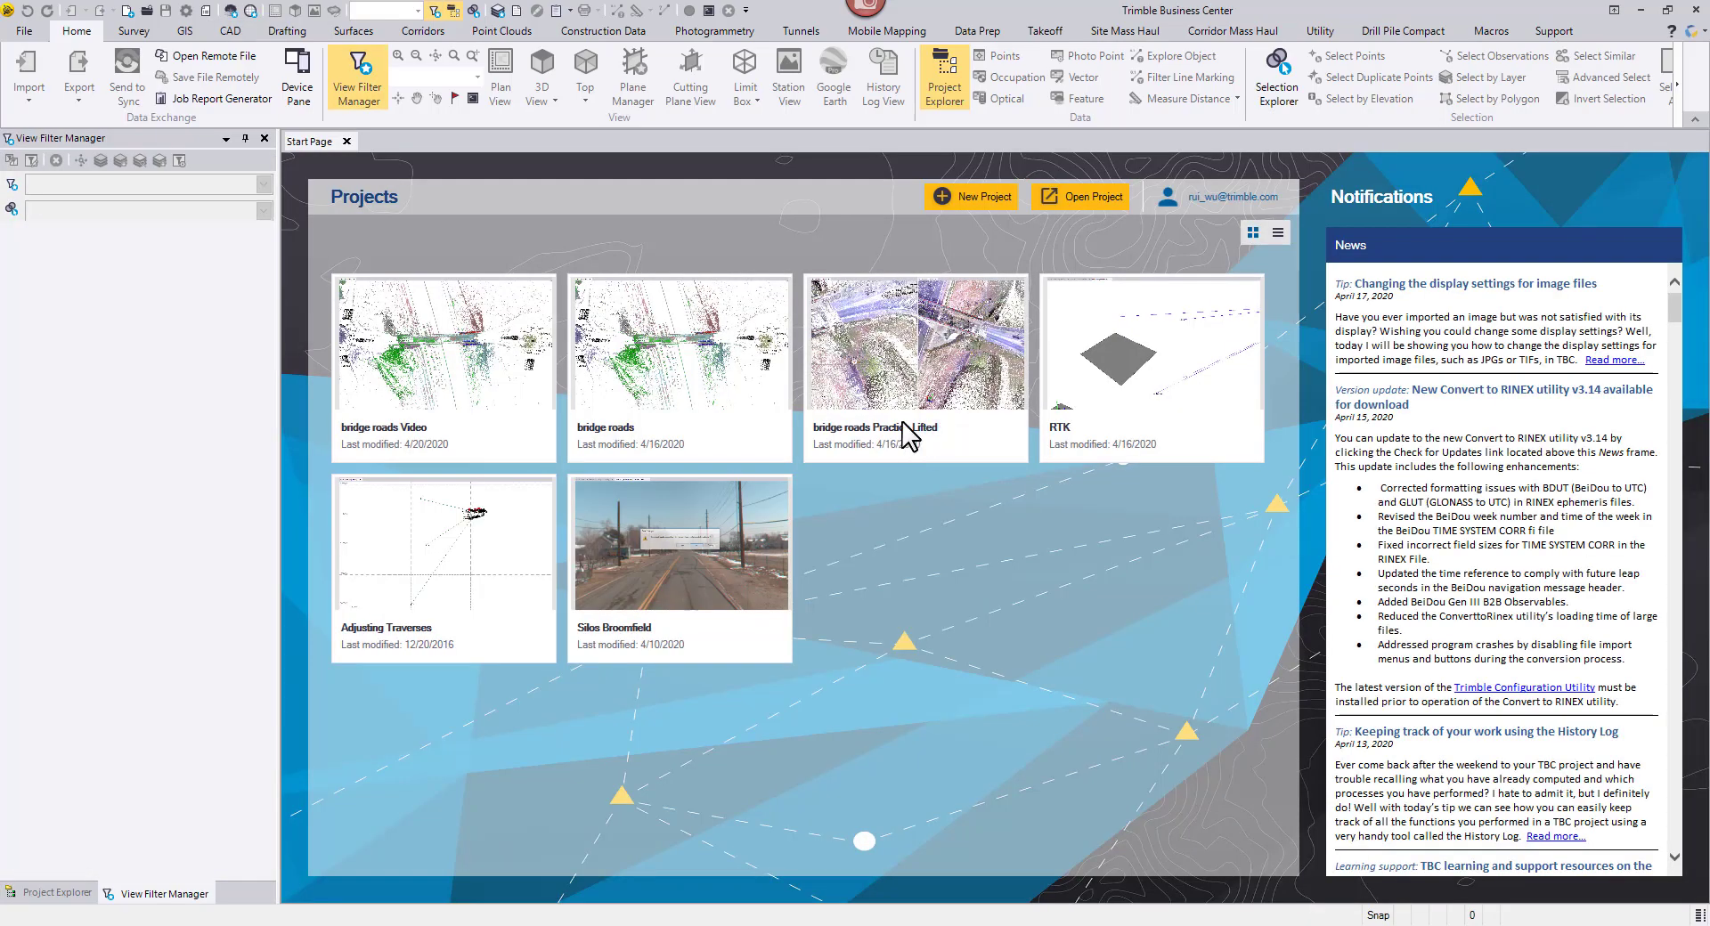
Reopen bridge roads Video, confirm the Weibersbrunn job is published in Process View, and open it in Clarity
left_click(467, 347)
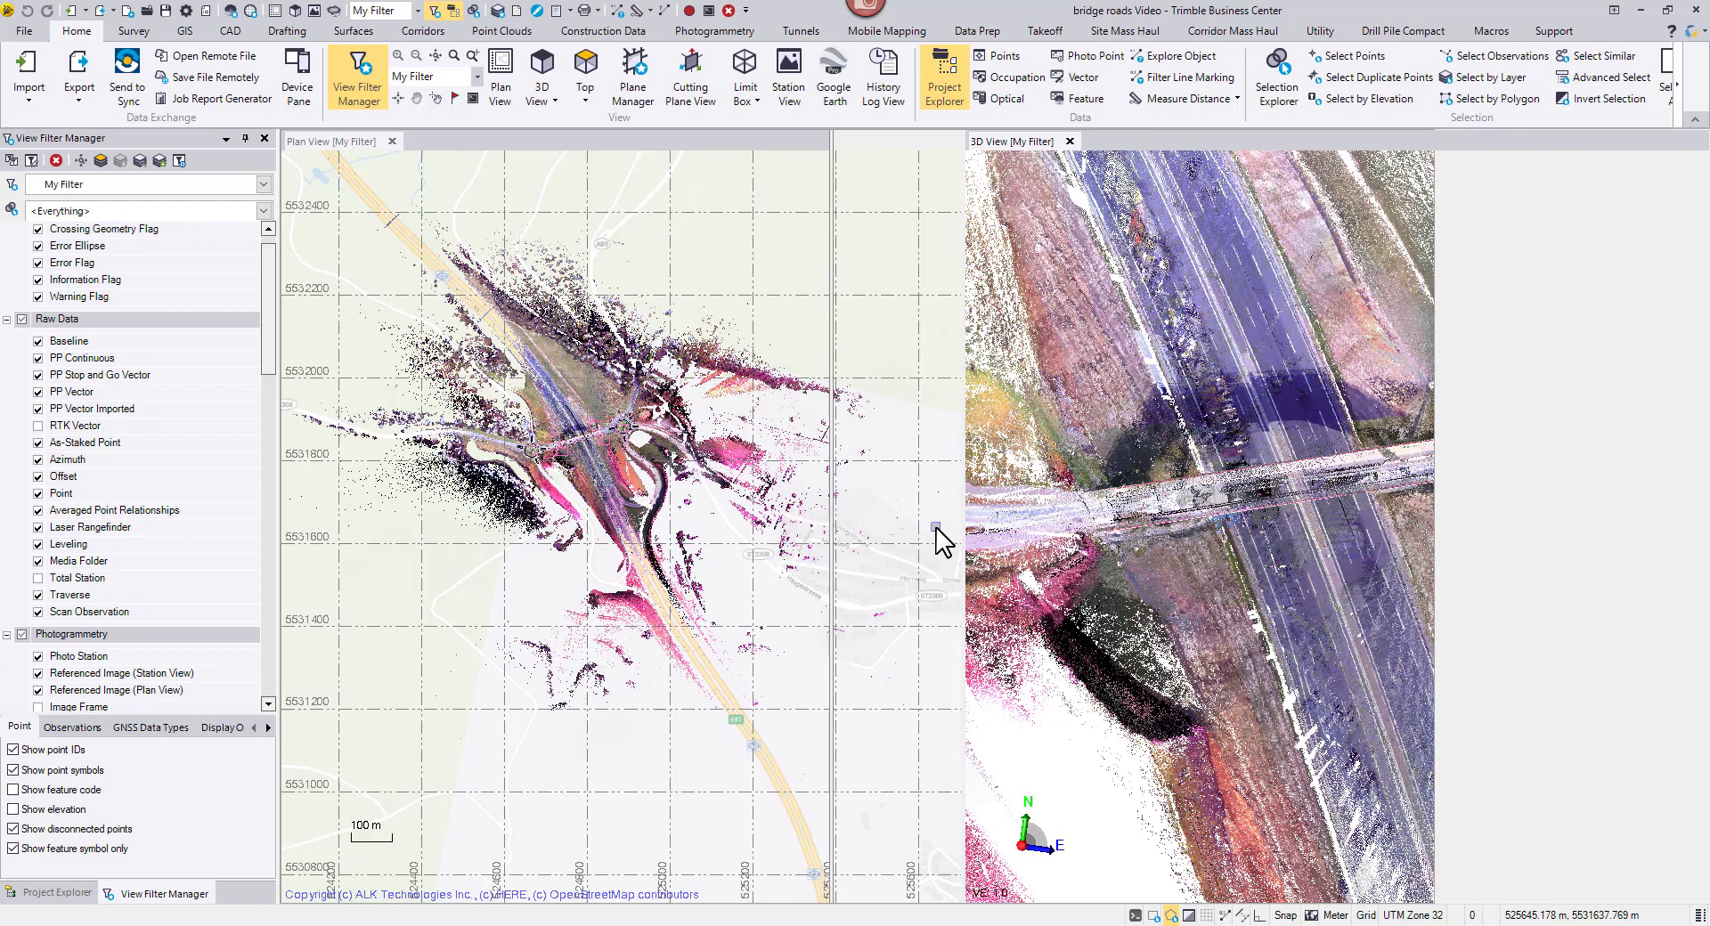
key("F12")
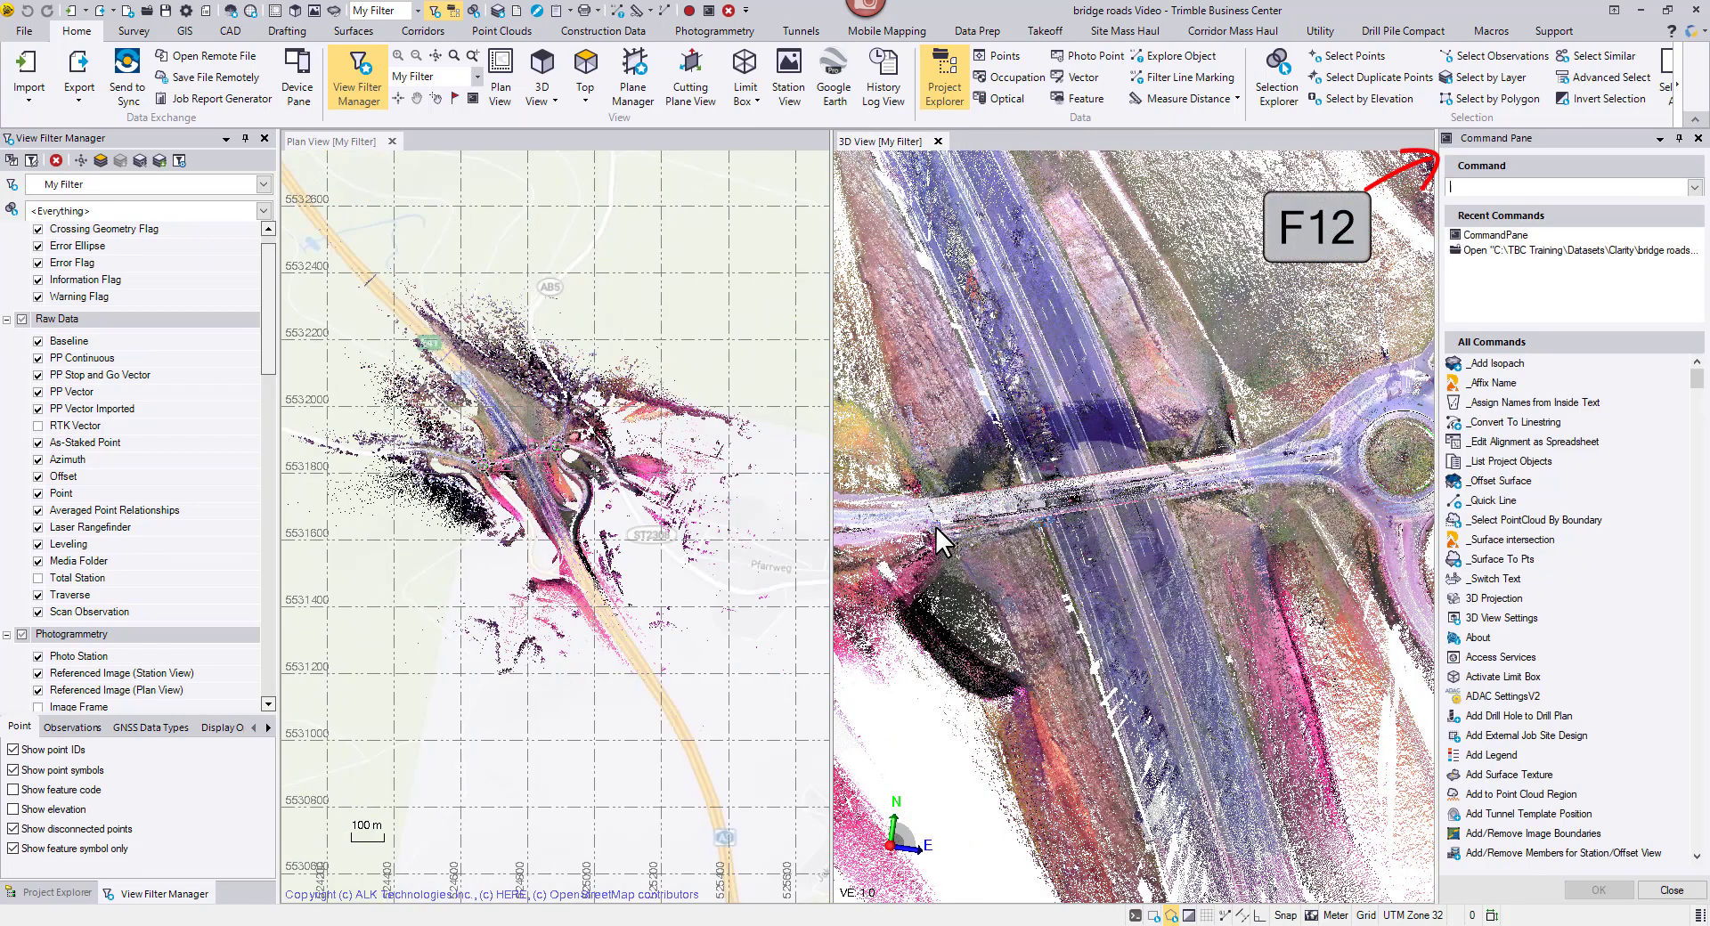
type("procee")
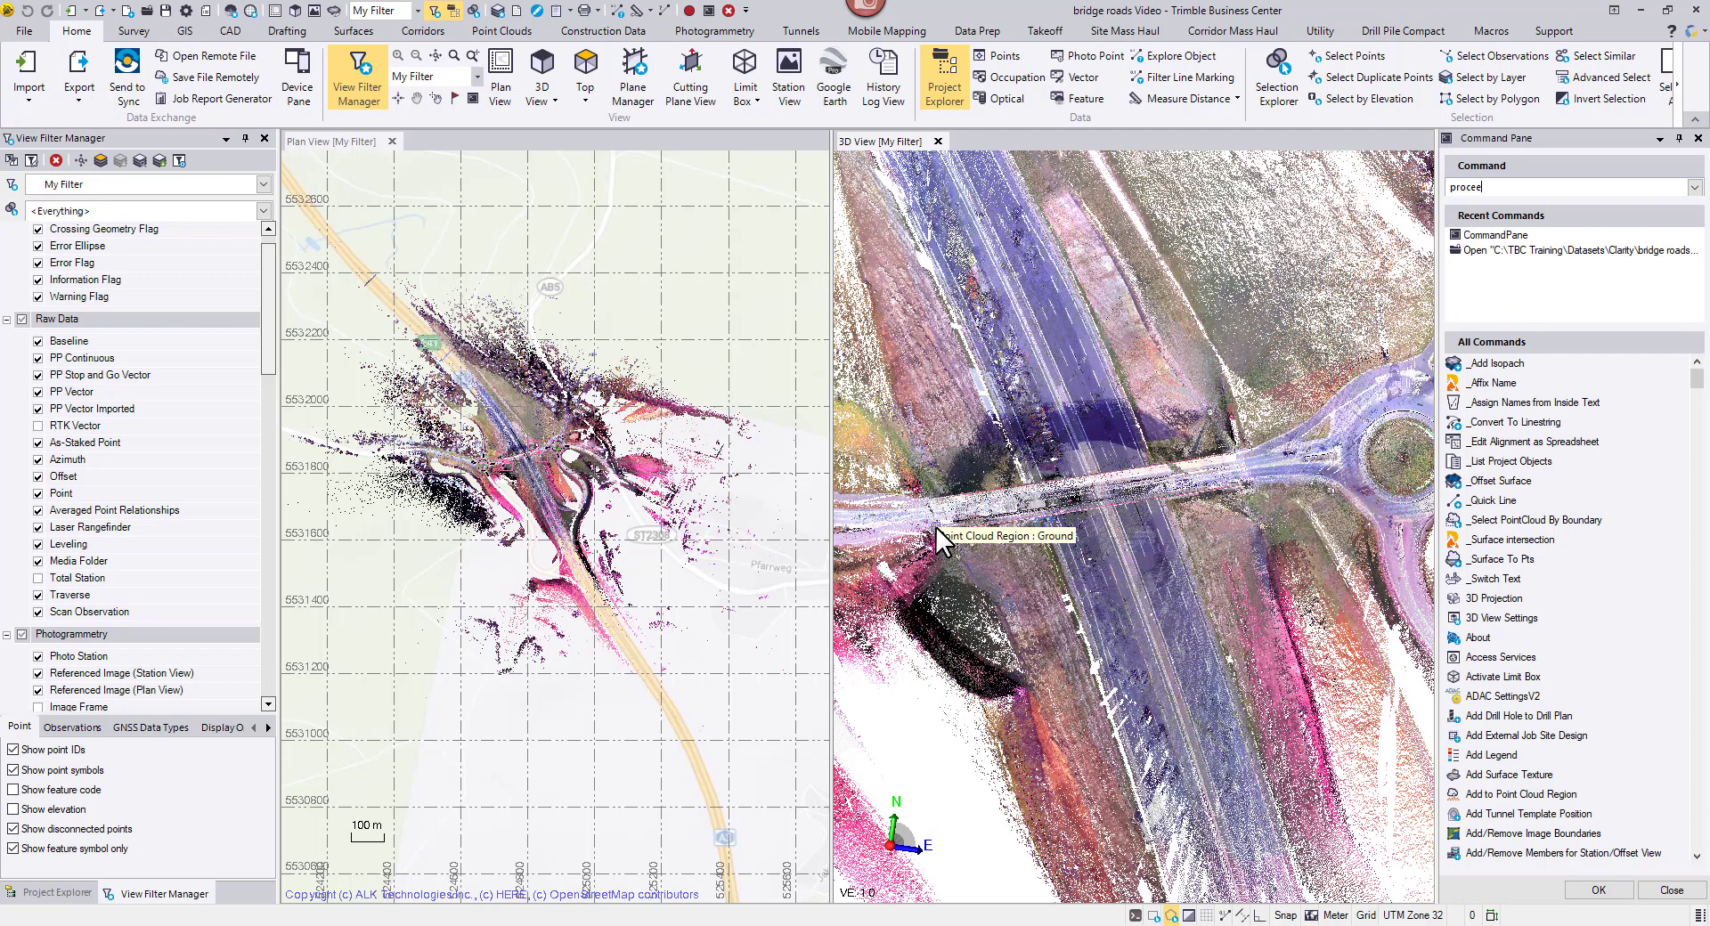
key("BackSpace")
type("ssv")
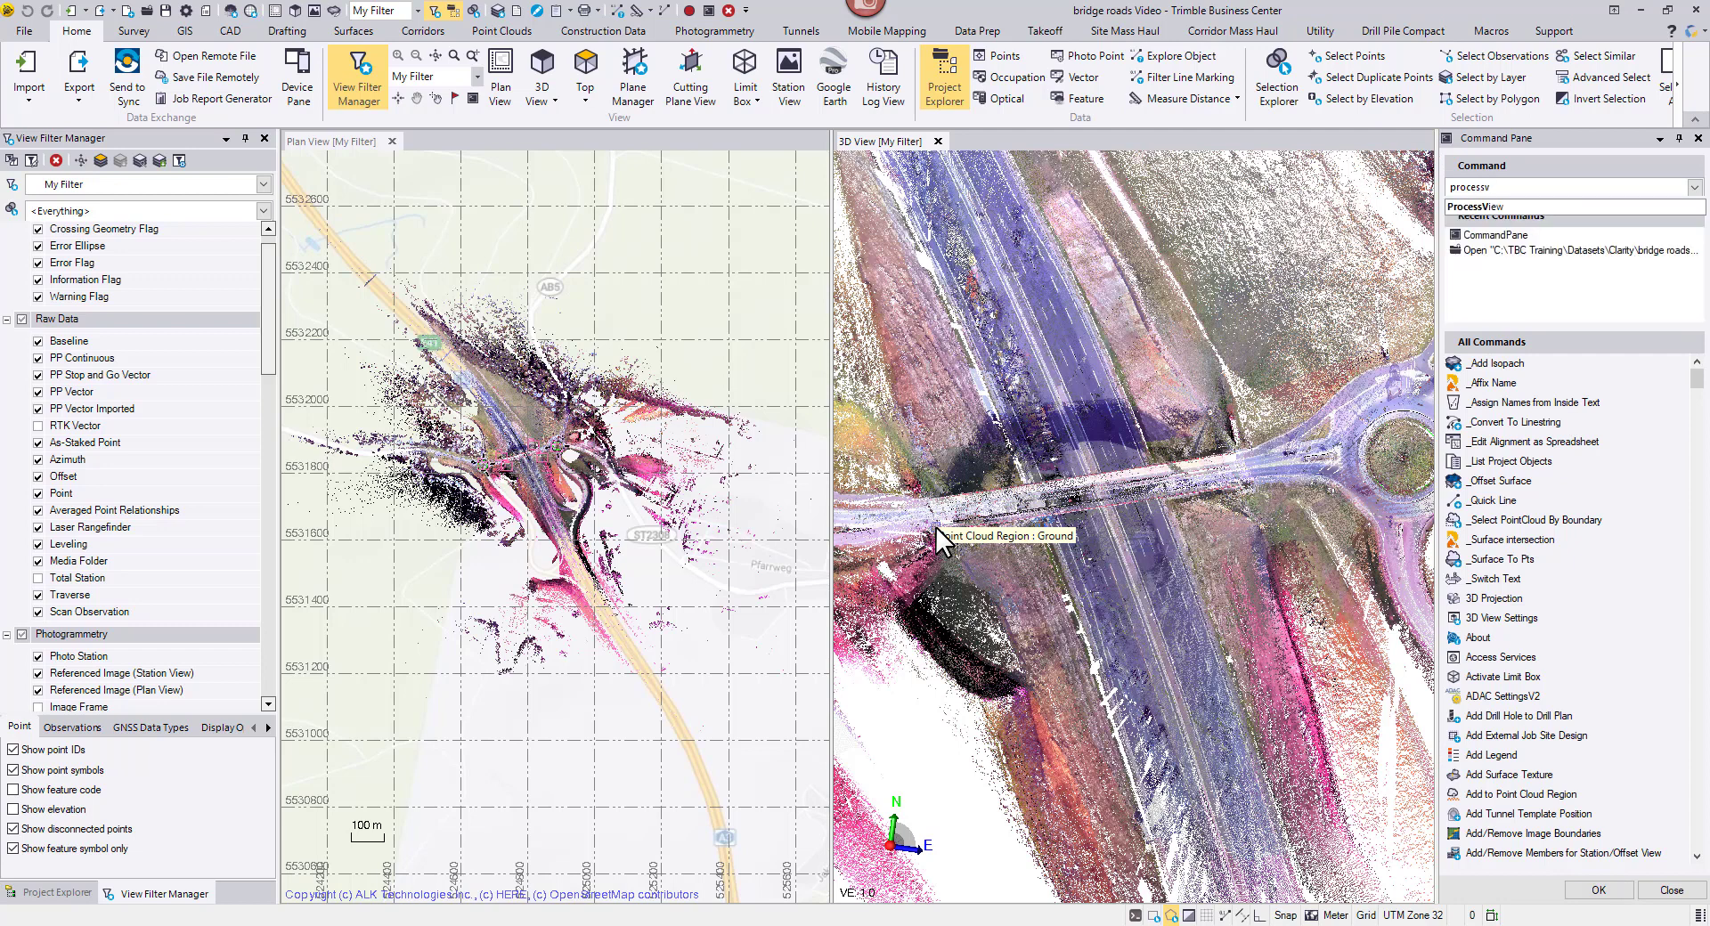
left_click(1474, 206)
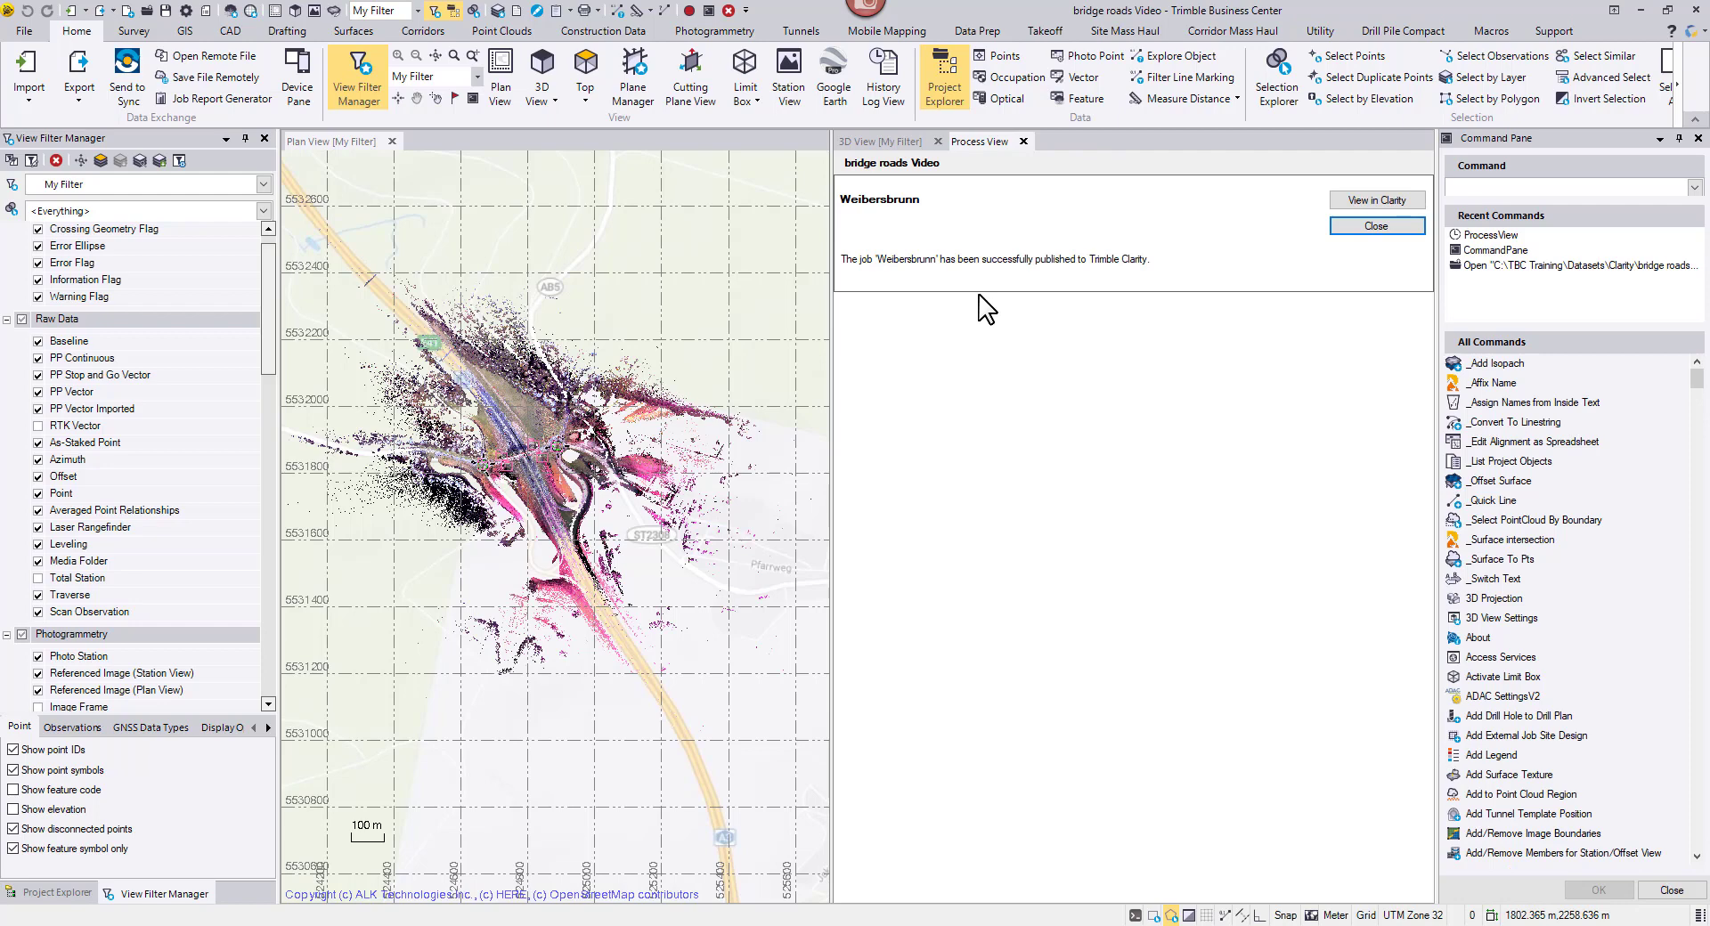
left_click(1372, 203)
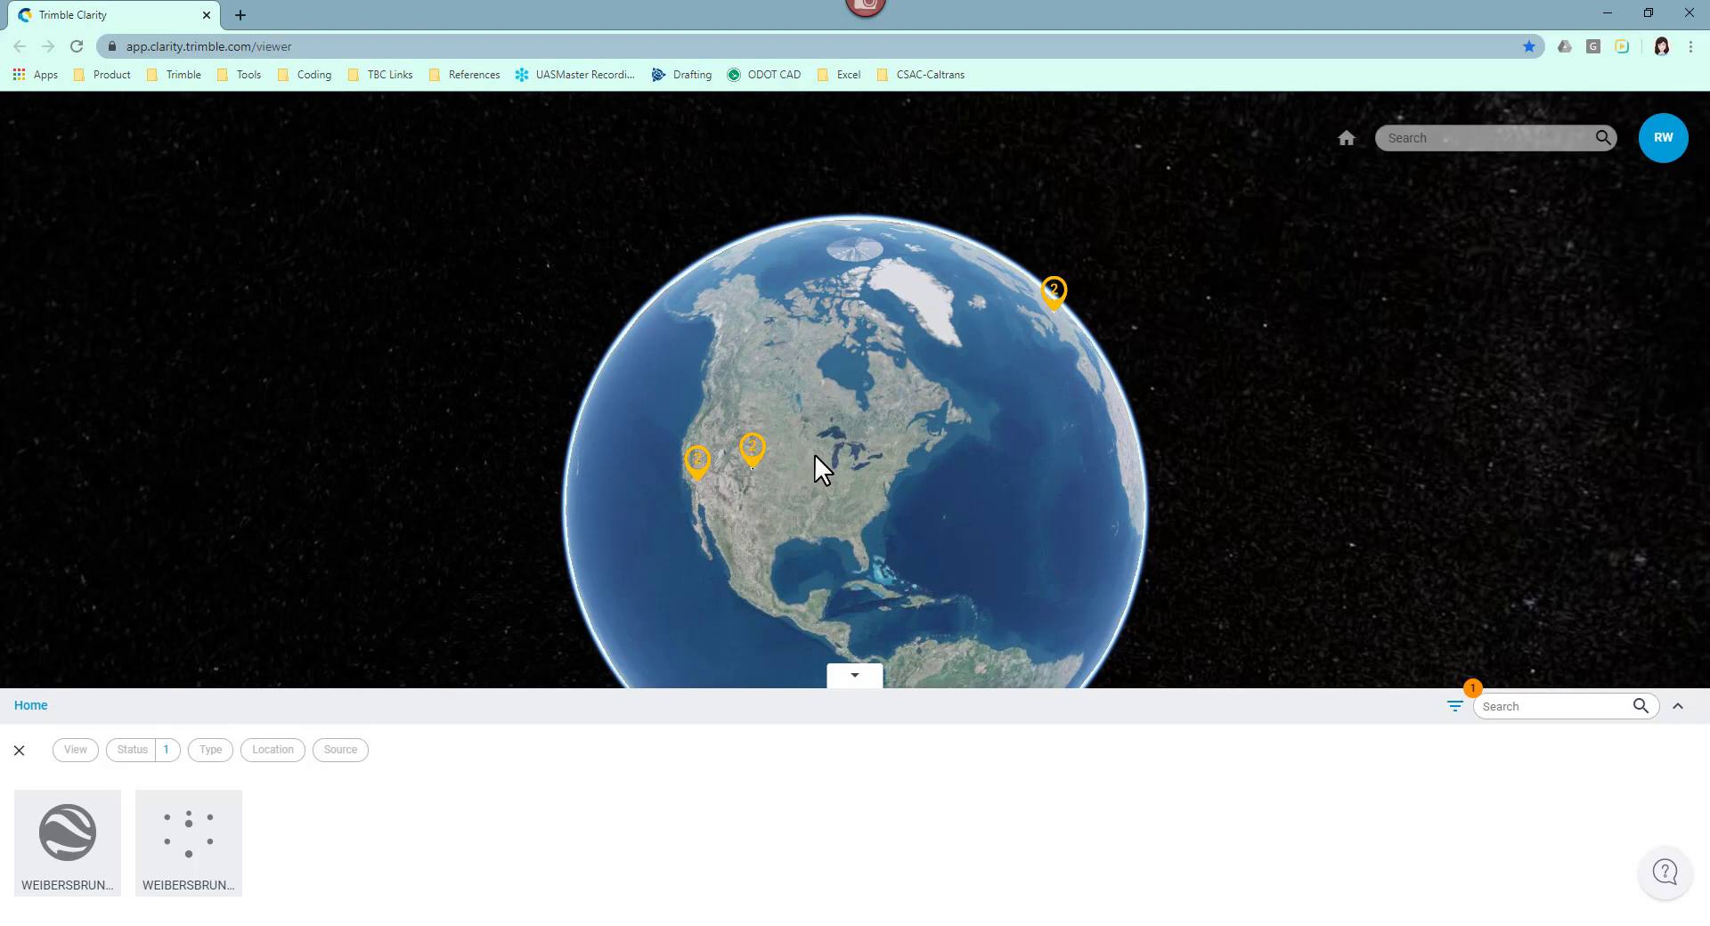
Spin the globe to Europe and fly to the published Weibersbrunn dataset
left_click(843, 673)
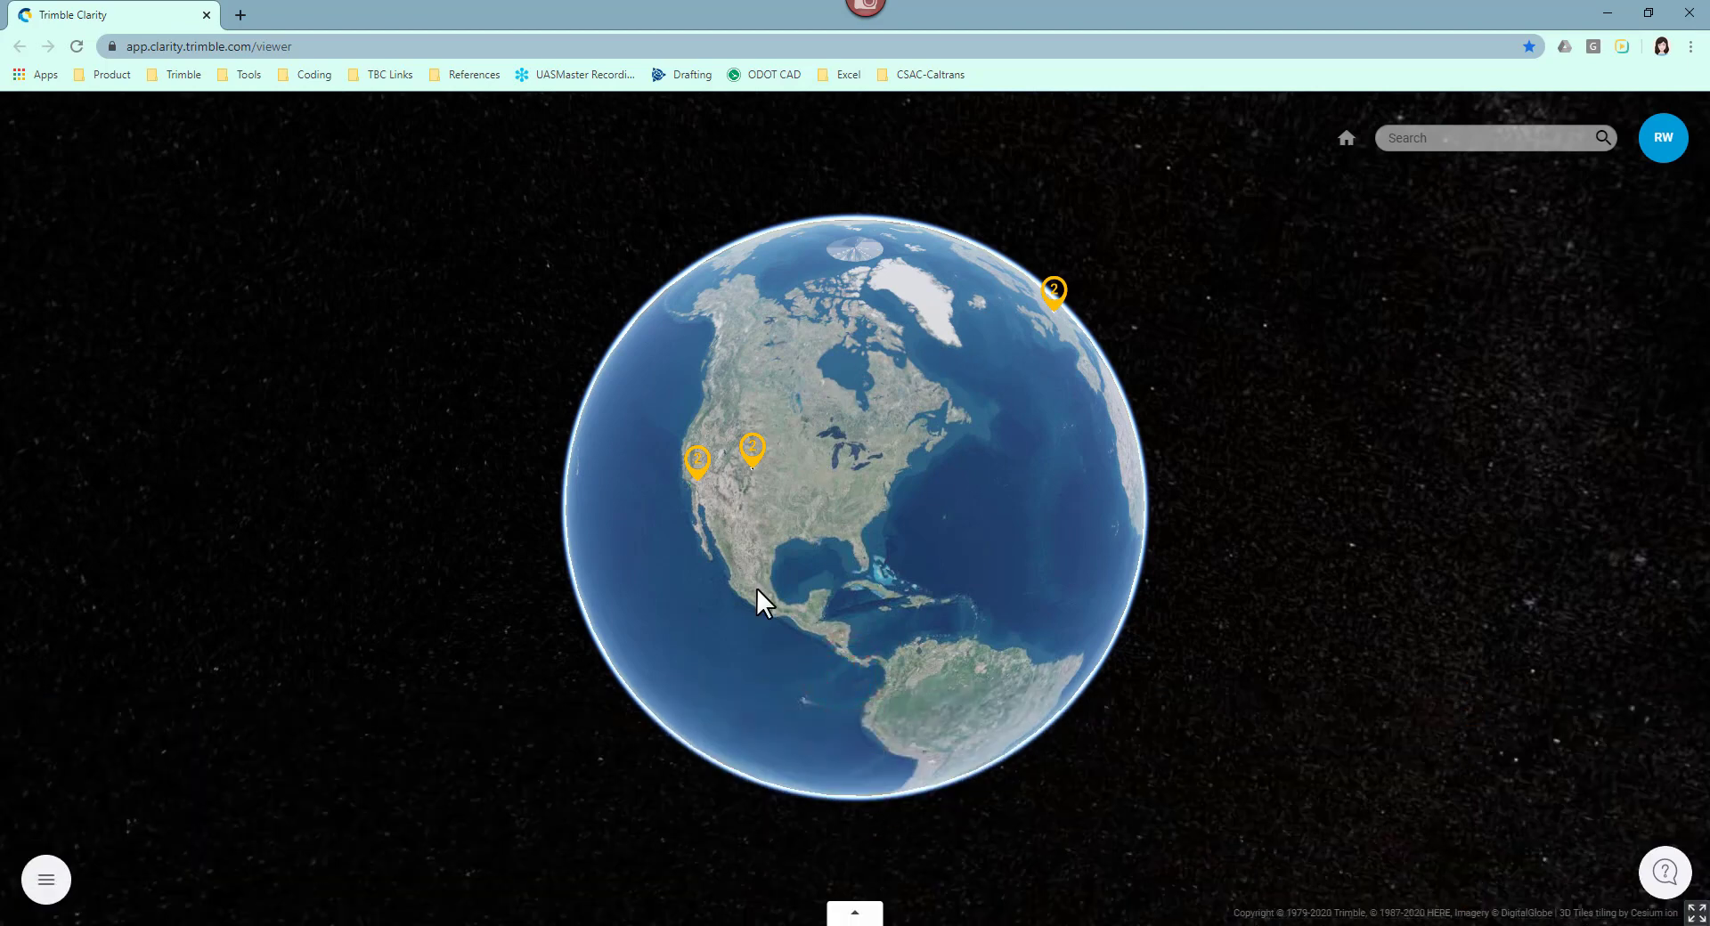
left_click(860, 911)
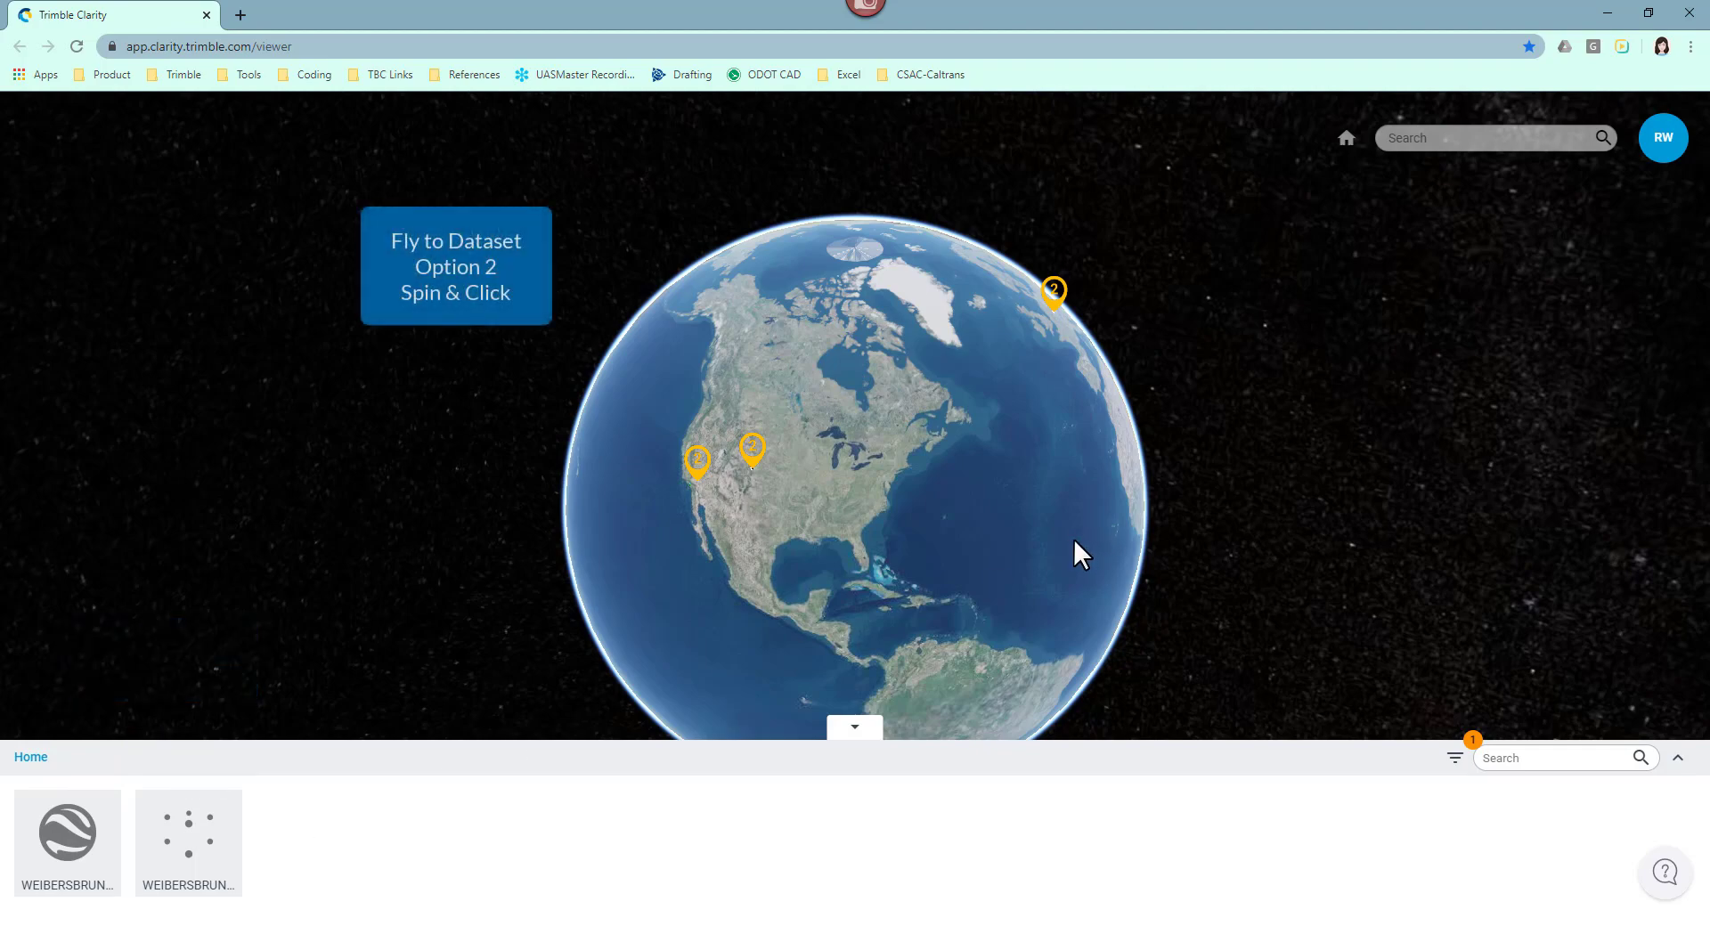
left_click_drag(1075, 542, 715, 570)
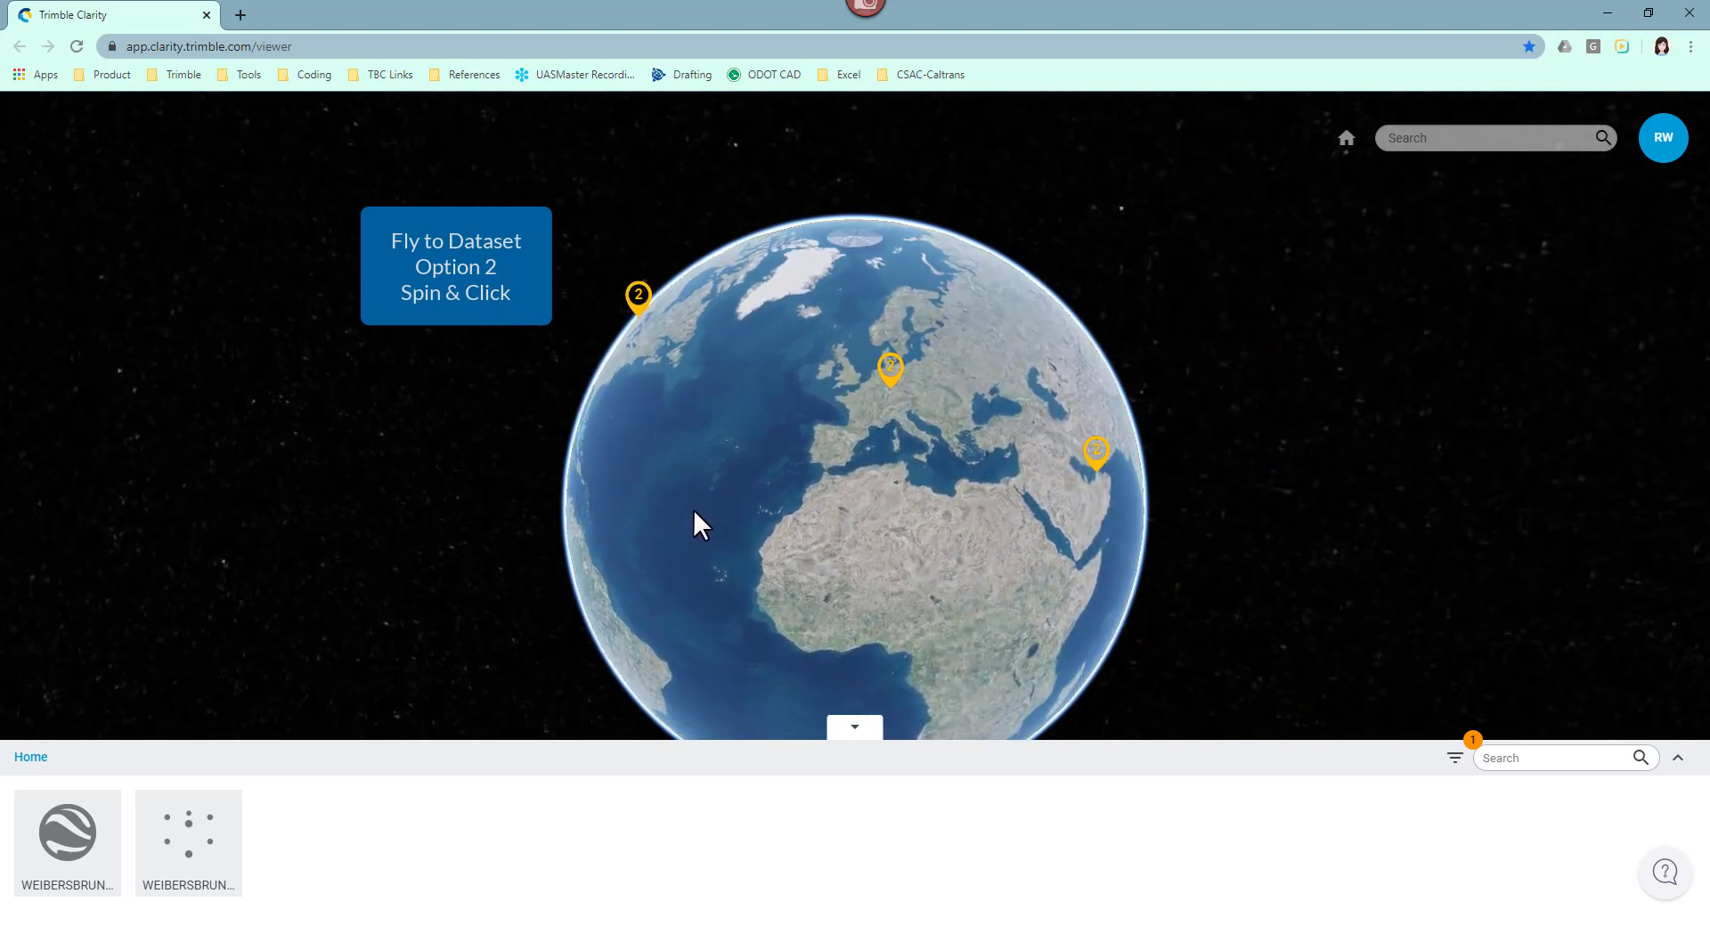
left_click(890, 380)
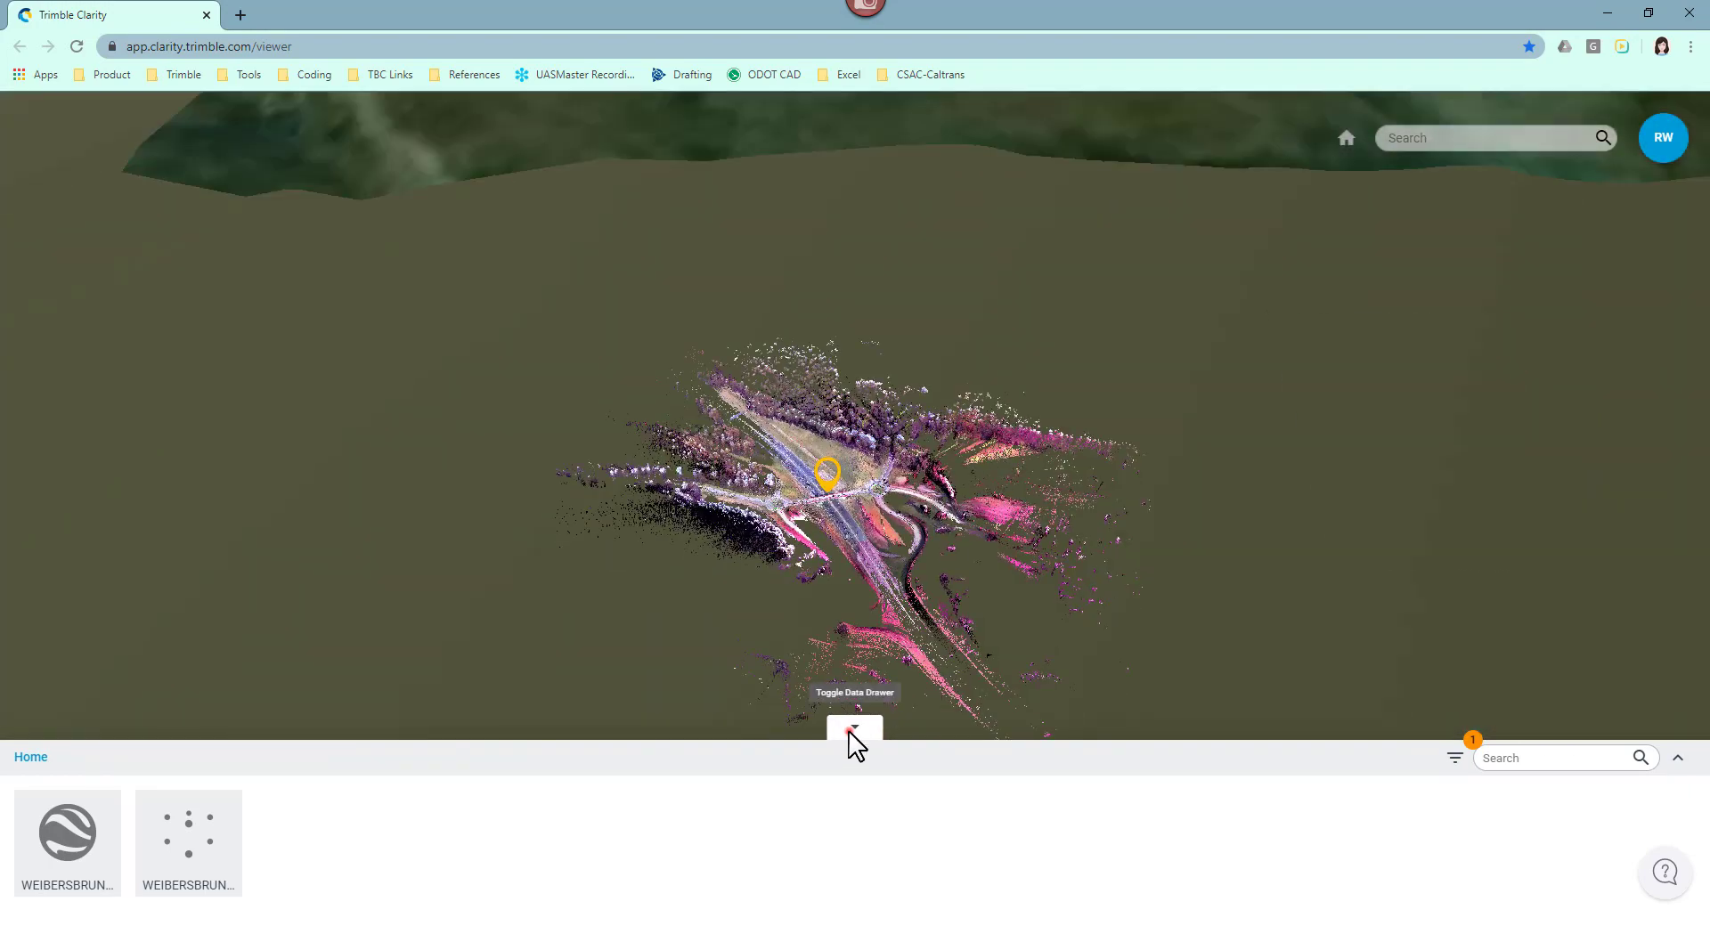
Zoom in and tilt to an oblique close-up of the interchange point cloud and scan stations
left_click(852, 729)
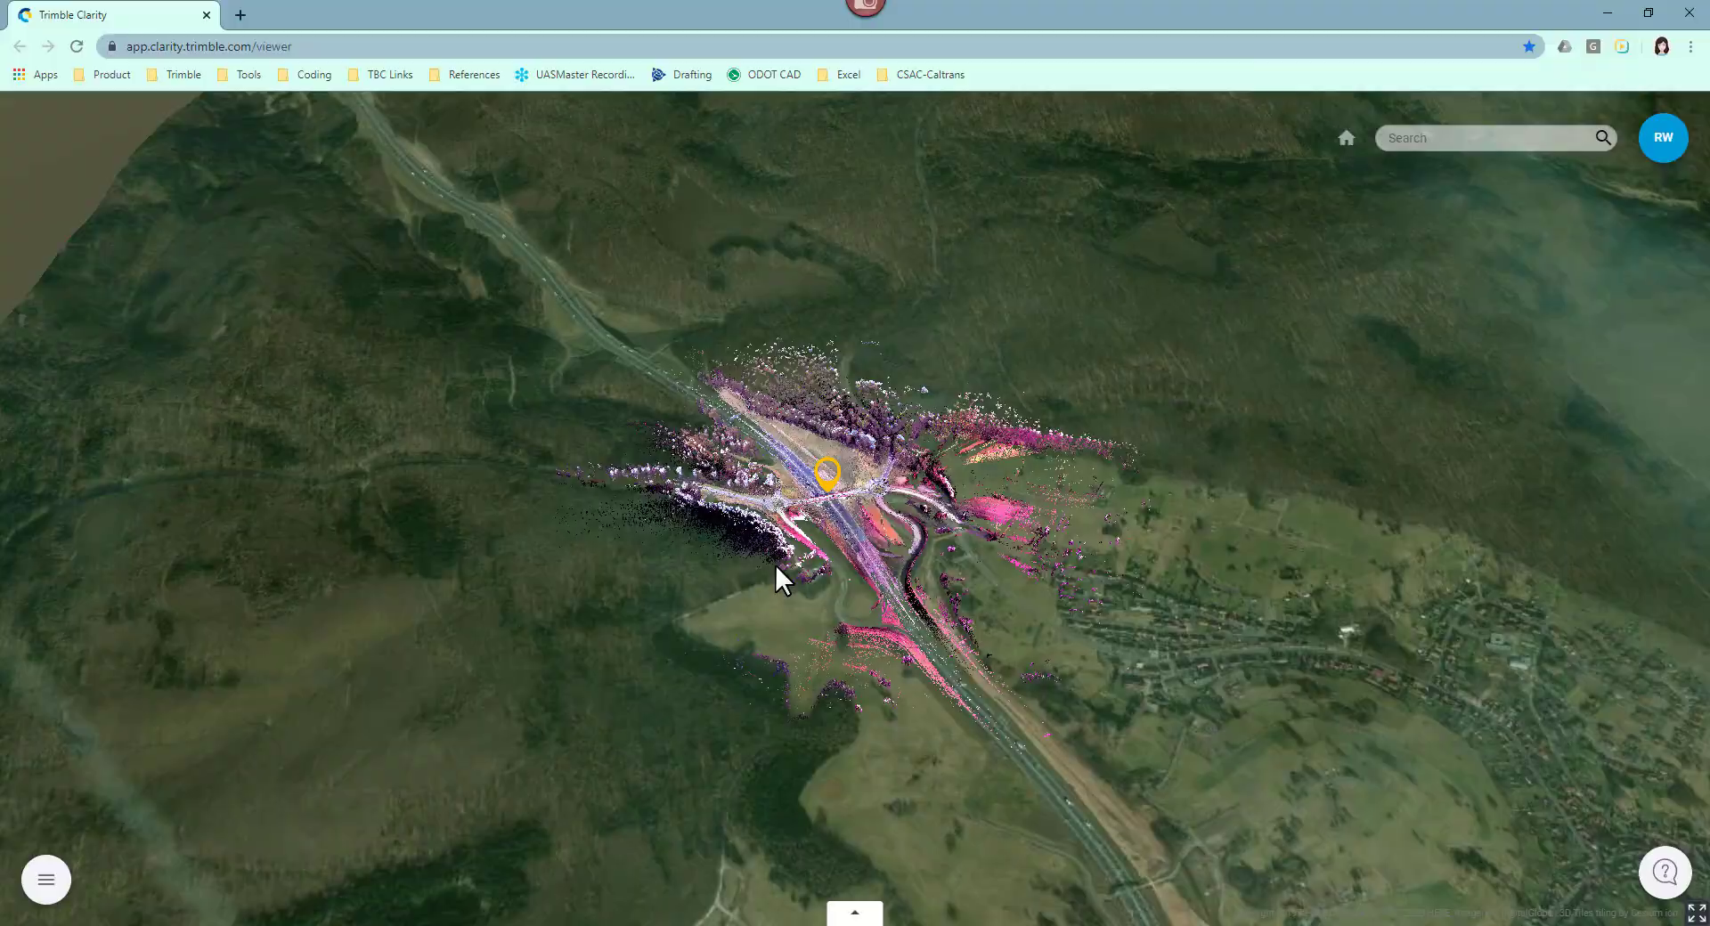
scroll(776, 567, "up", 3)
middle_click_drag(835, 574, 783, 515)
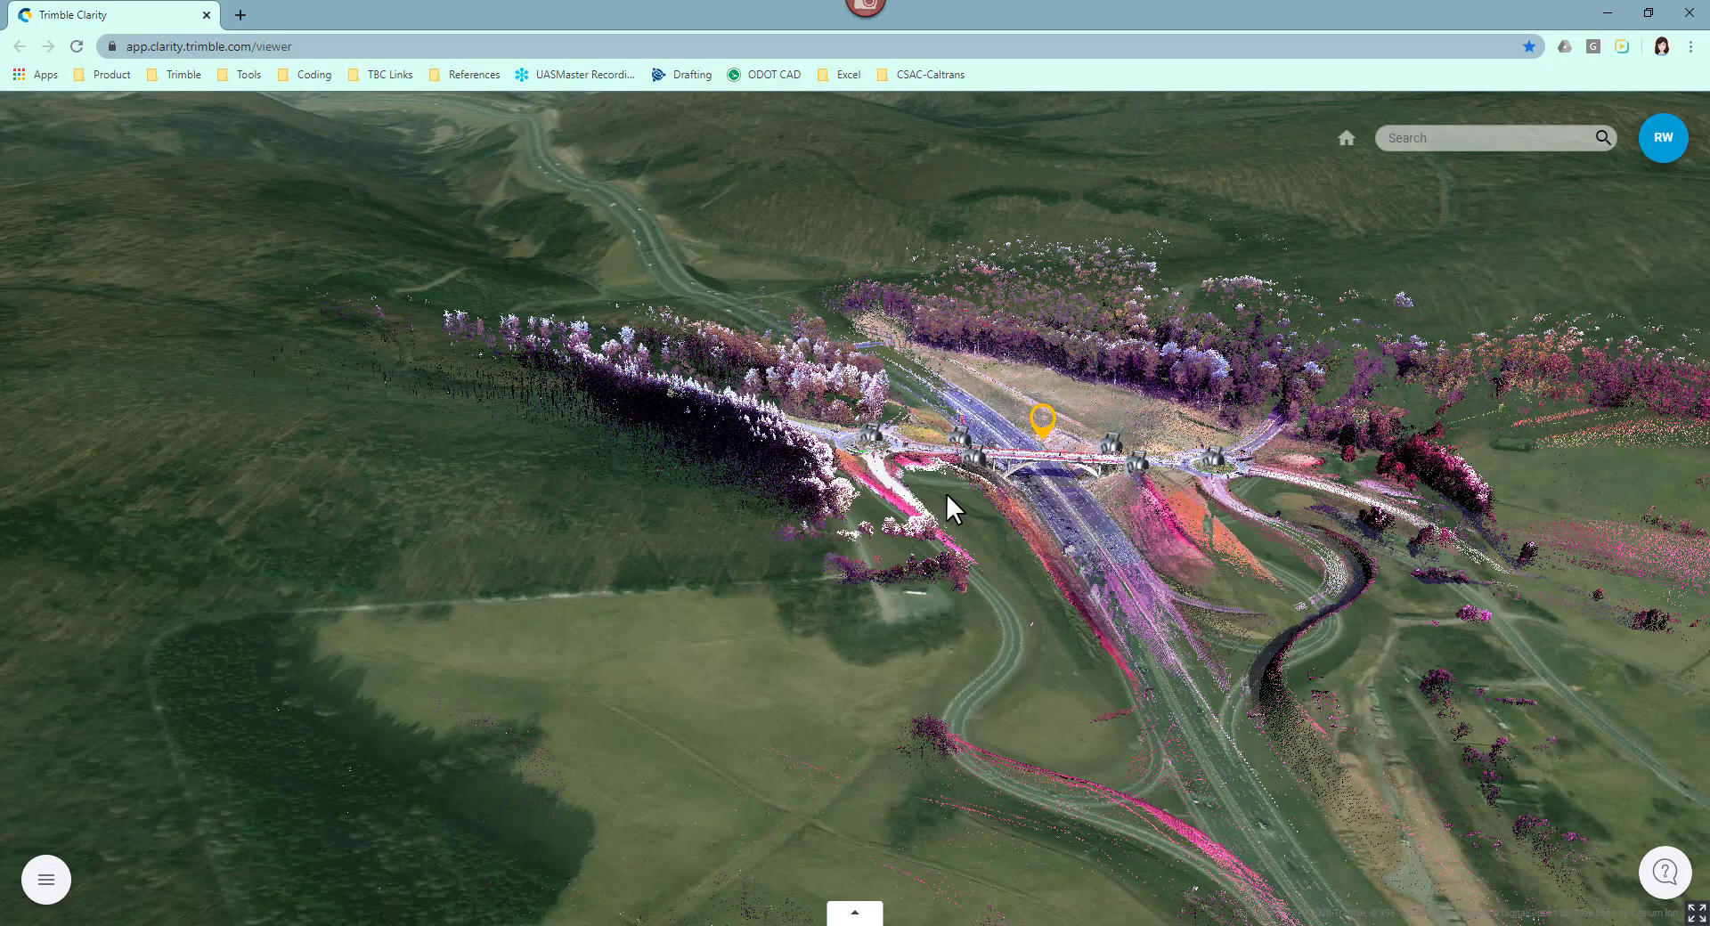
scroll(946, 494, "up", 2)
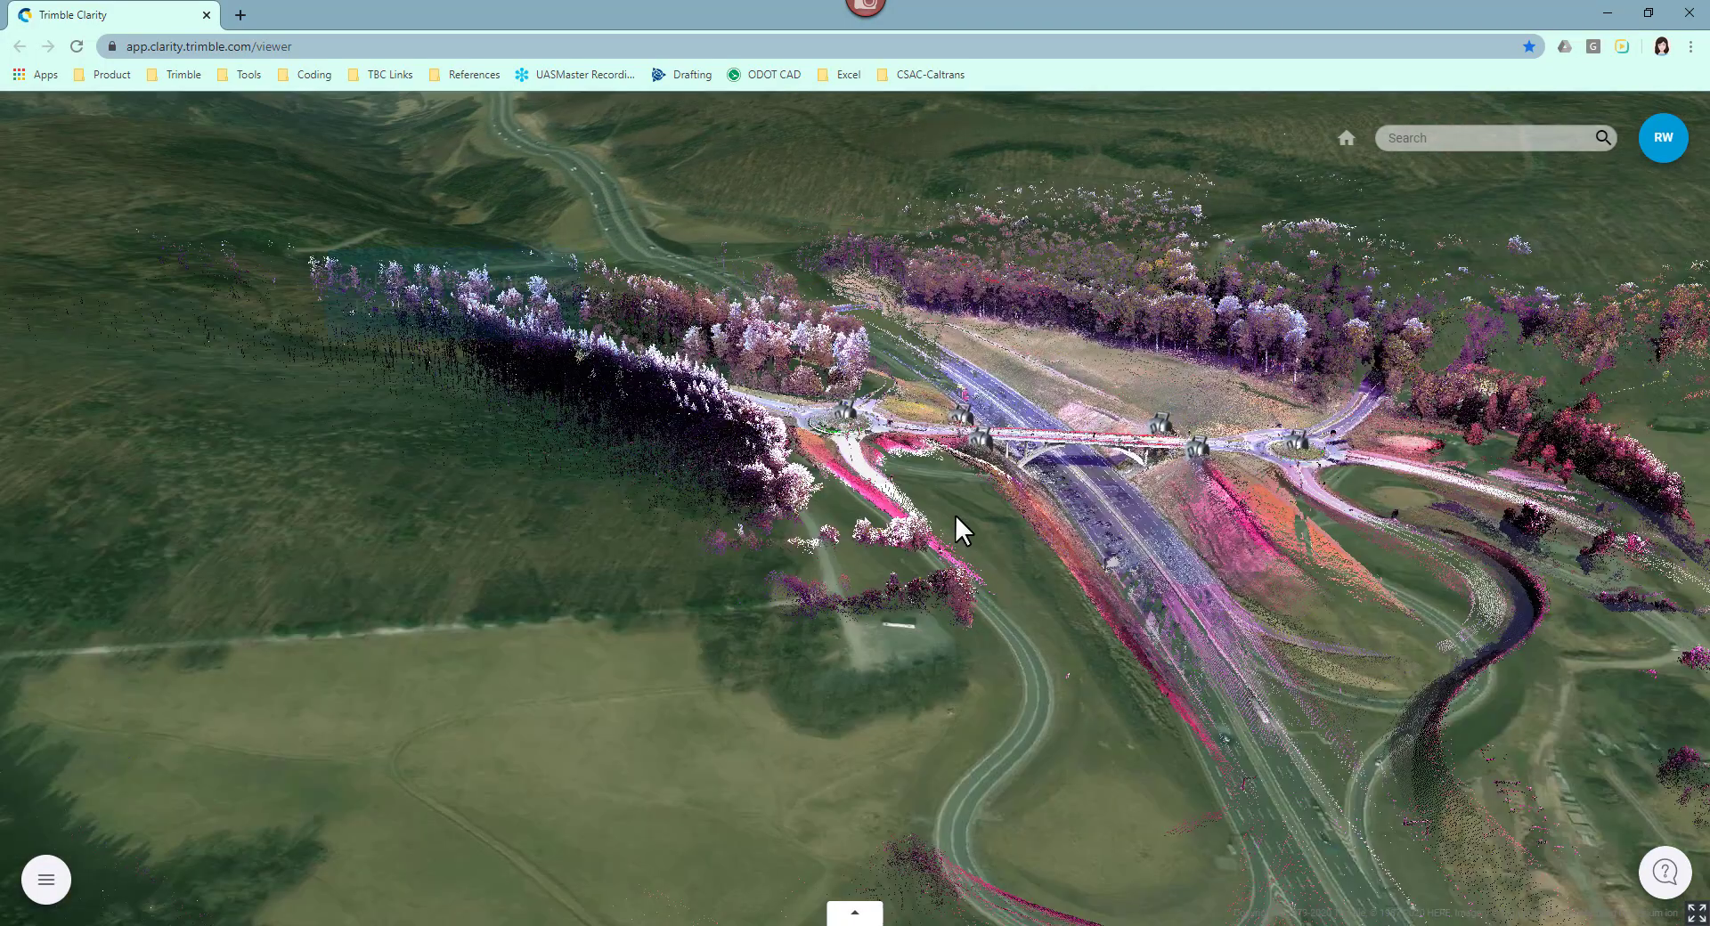
scroll(955, 517, "up", 2)
scroll(973, 546, "up", 2)
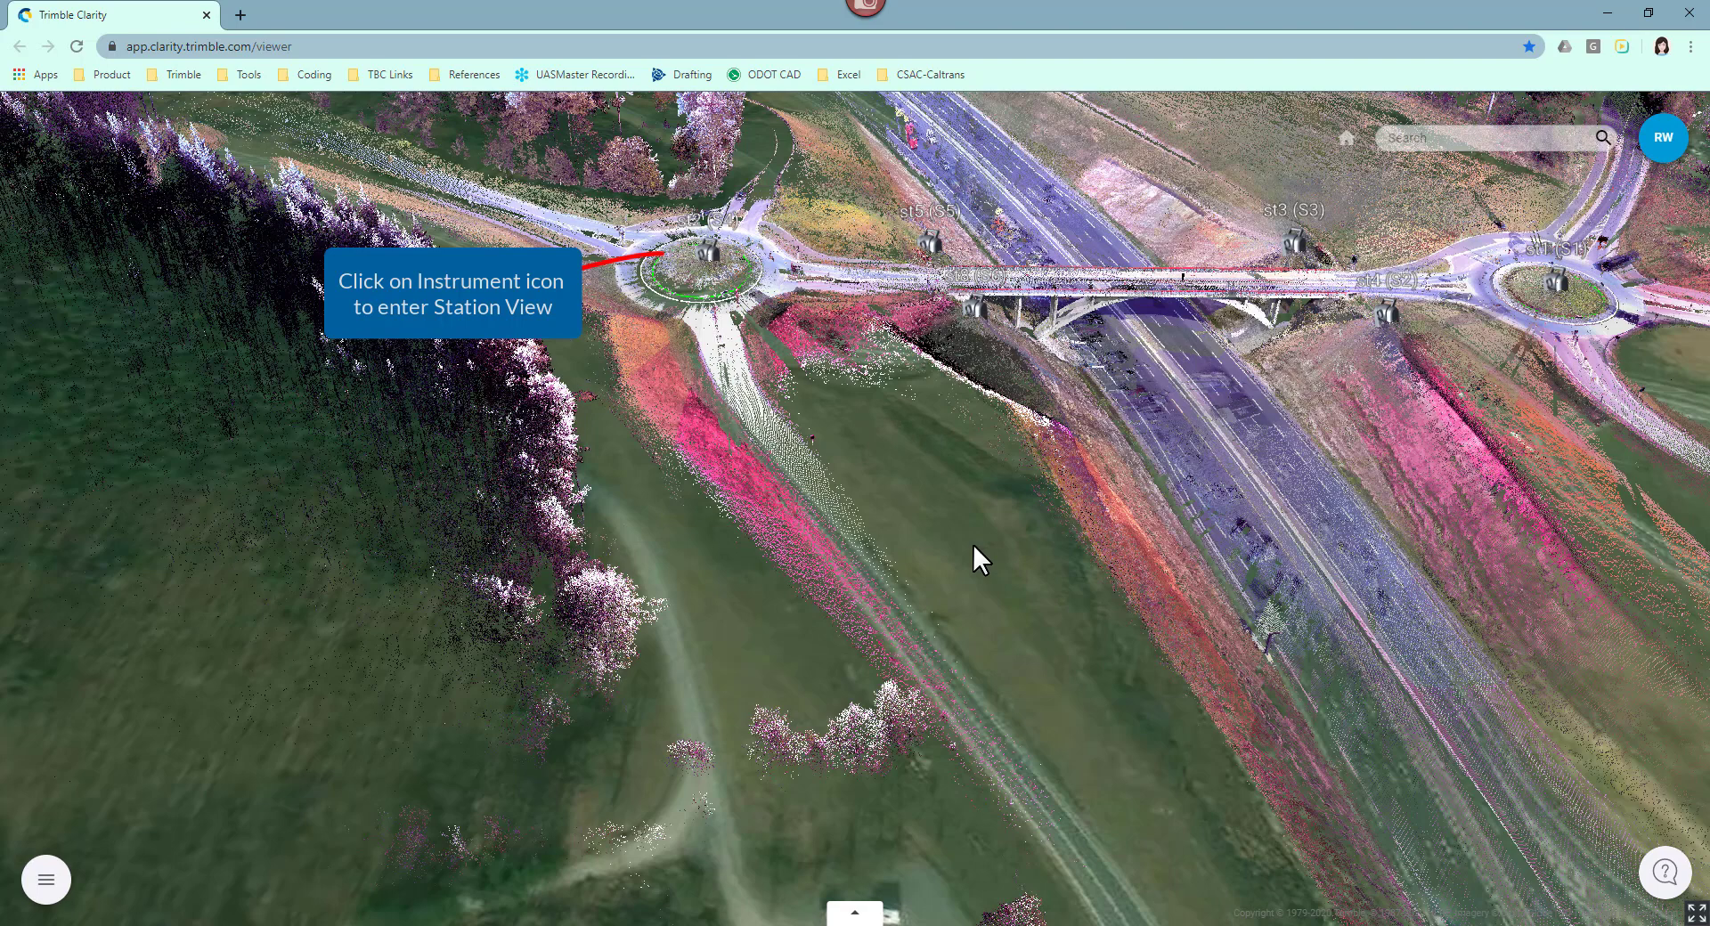
Enter the st2 station panorama, look toward the trees, and shrink the panorama to an inset
left_click(700, 253)
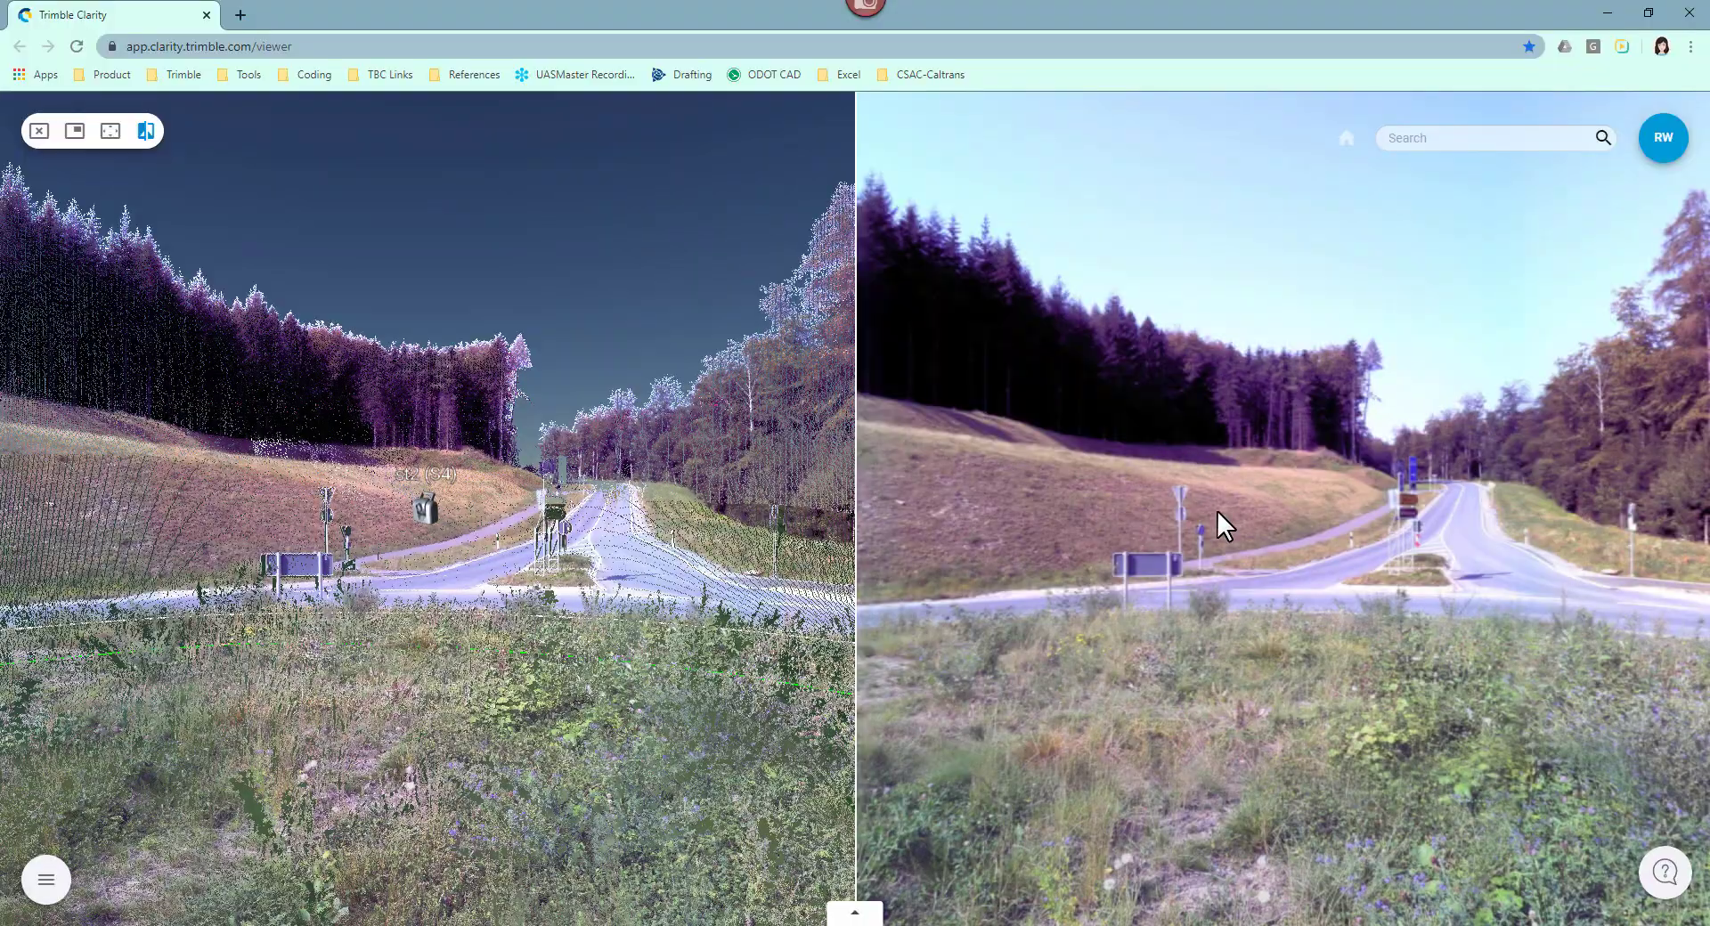
left_click_drag(1226, 510, 1004, 527)
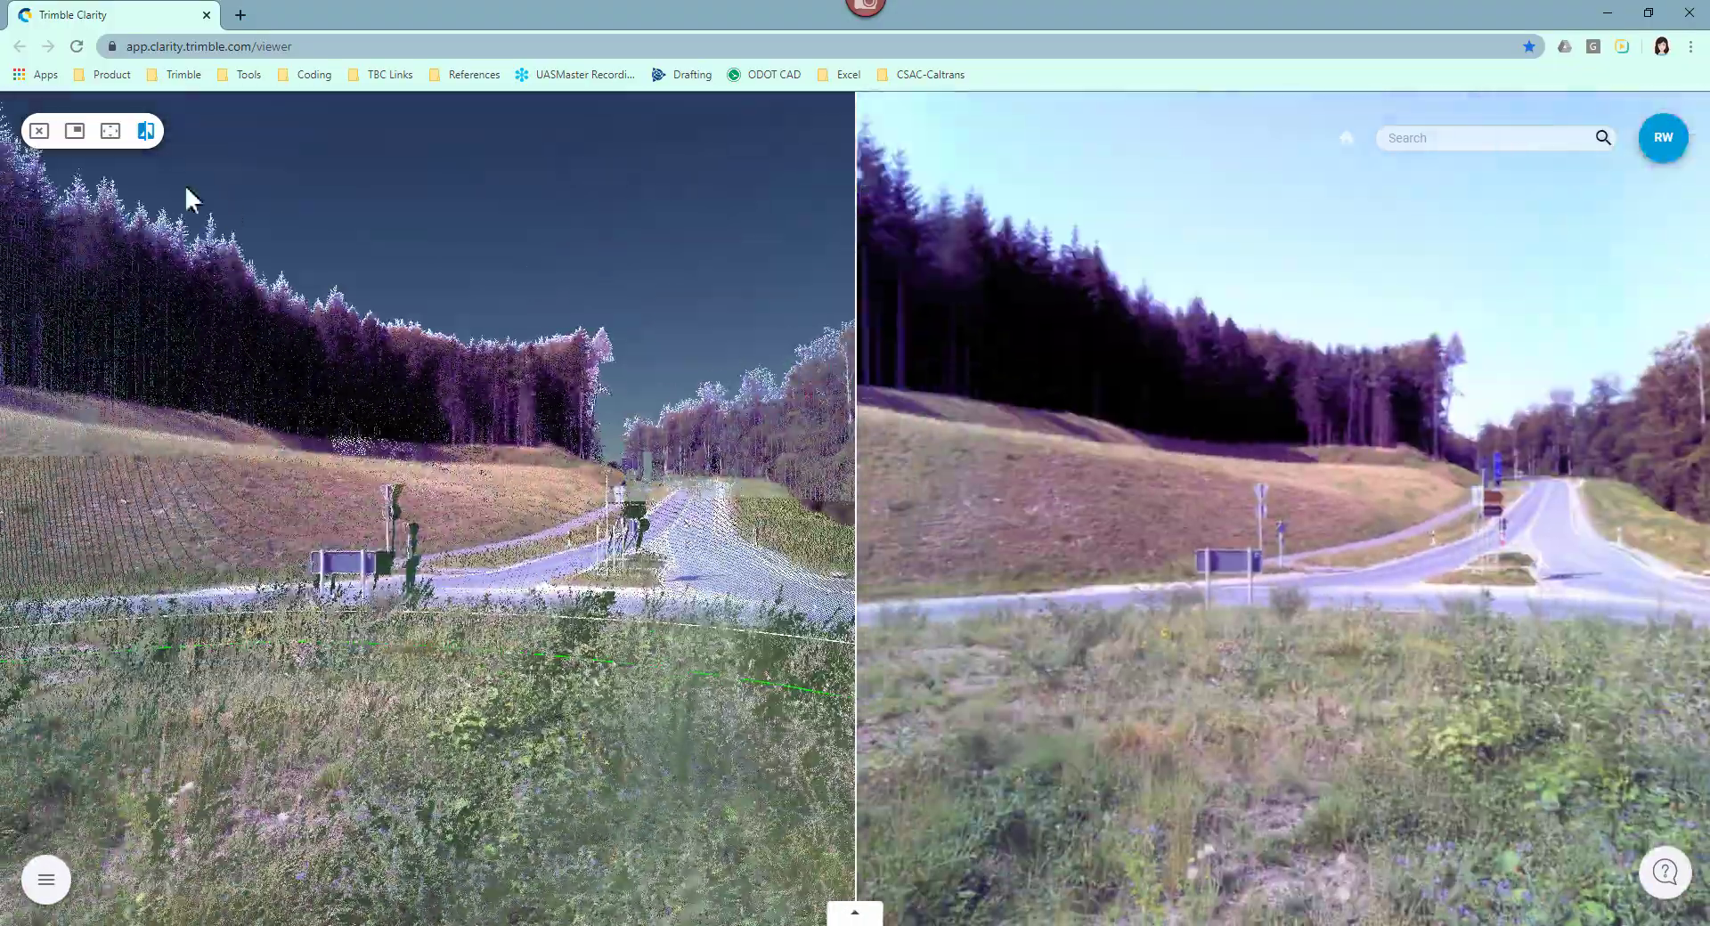
left_click(74, 131)
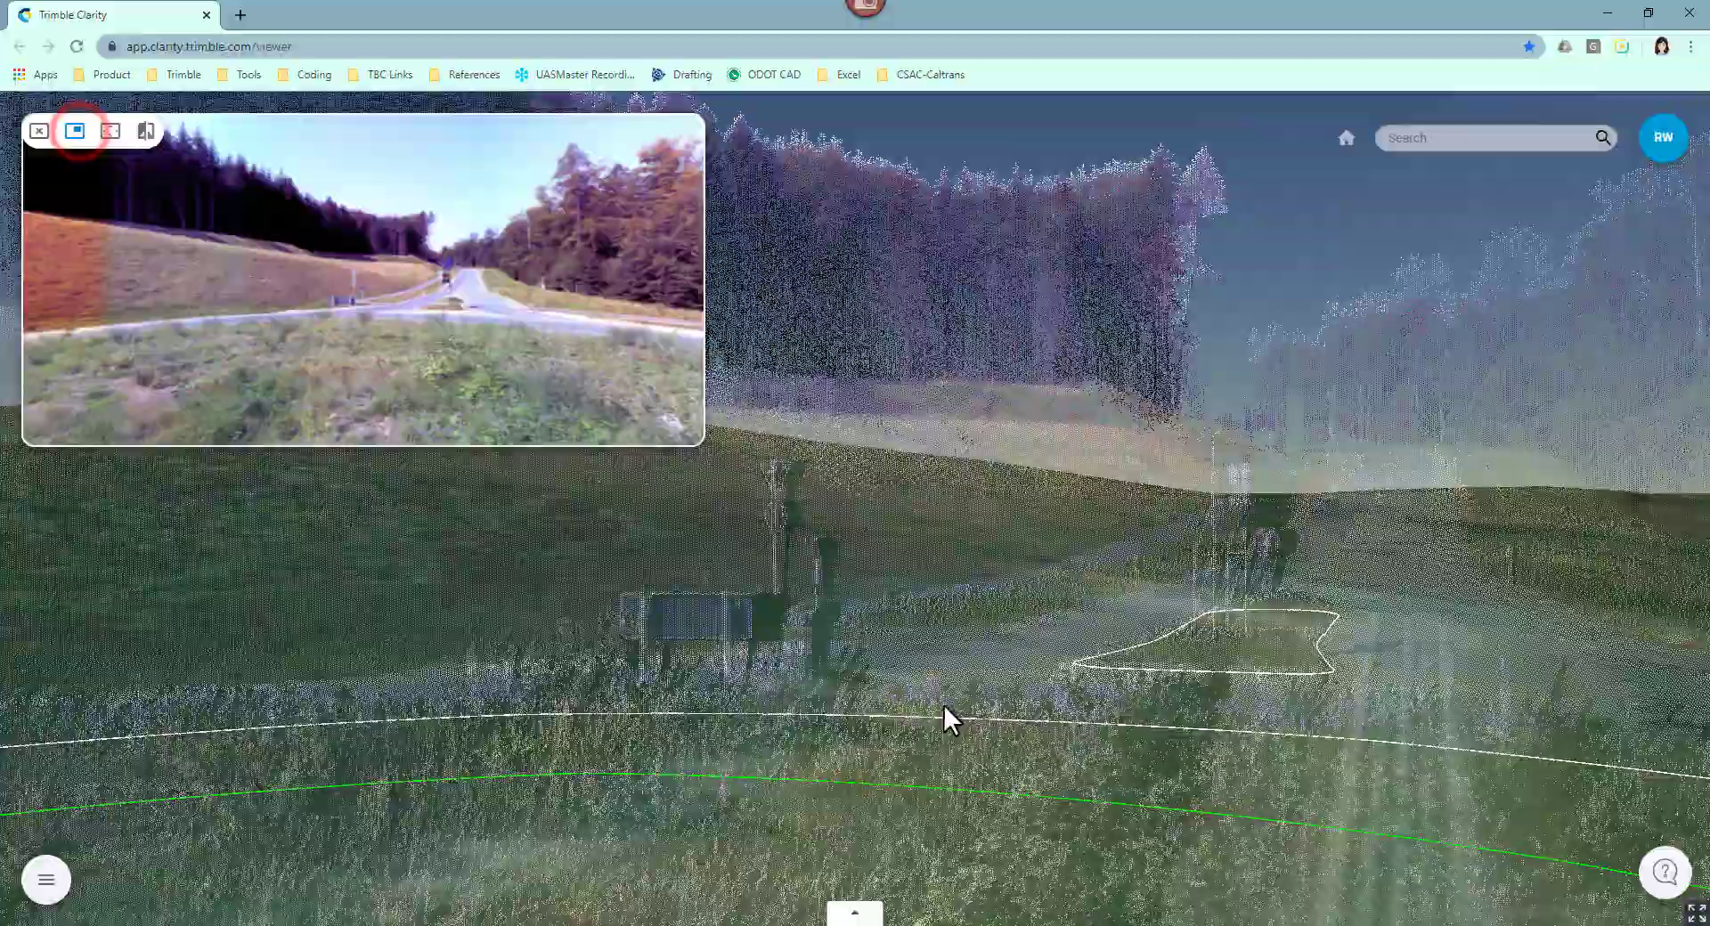
Fly beside the outlined area, jump to station st5, and face along the highway
left_click_drag(943, 704, 1030, 668)
left_click(1030, 668)
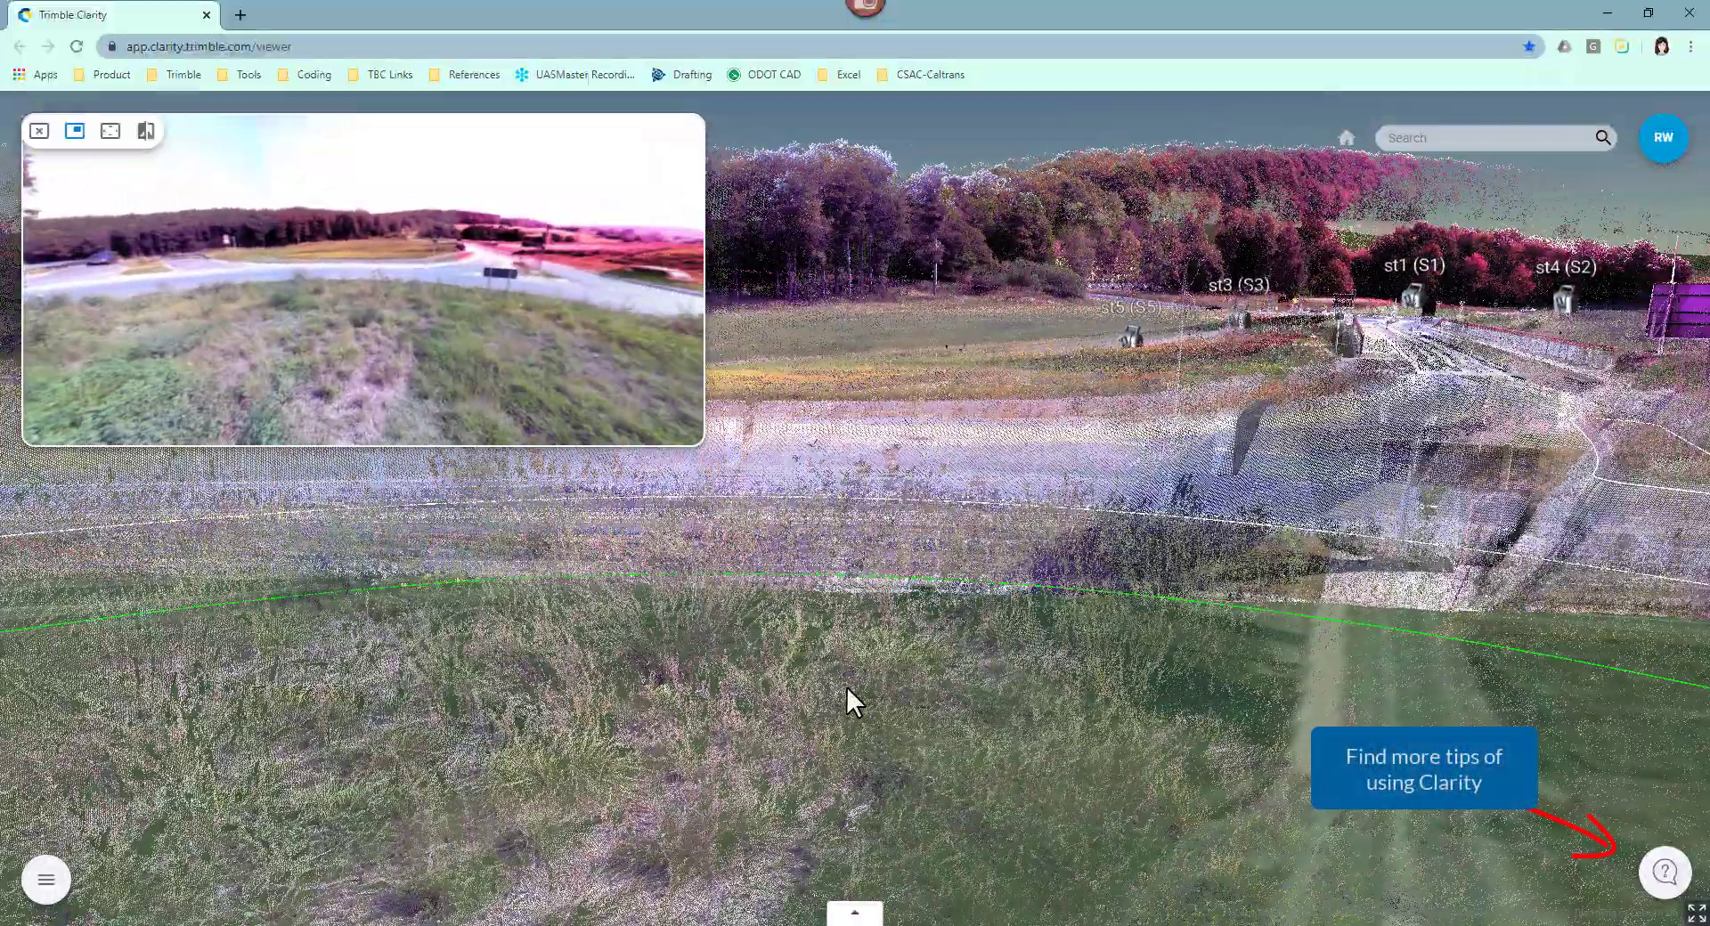
left_click(1129, 338)
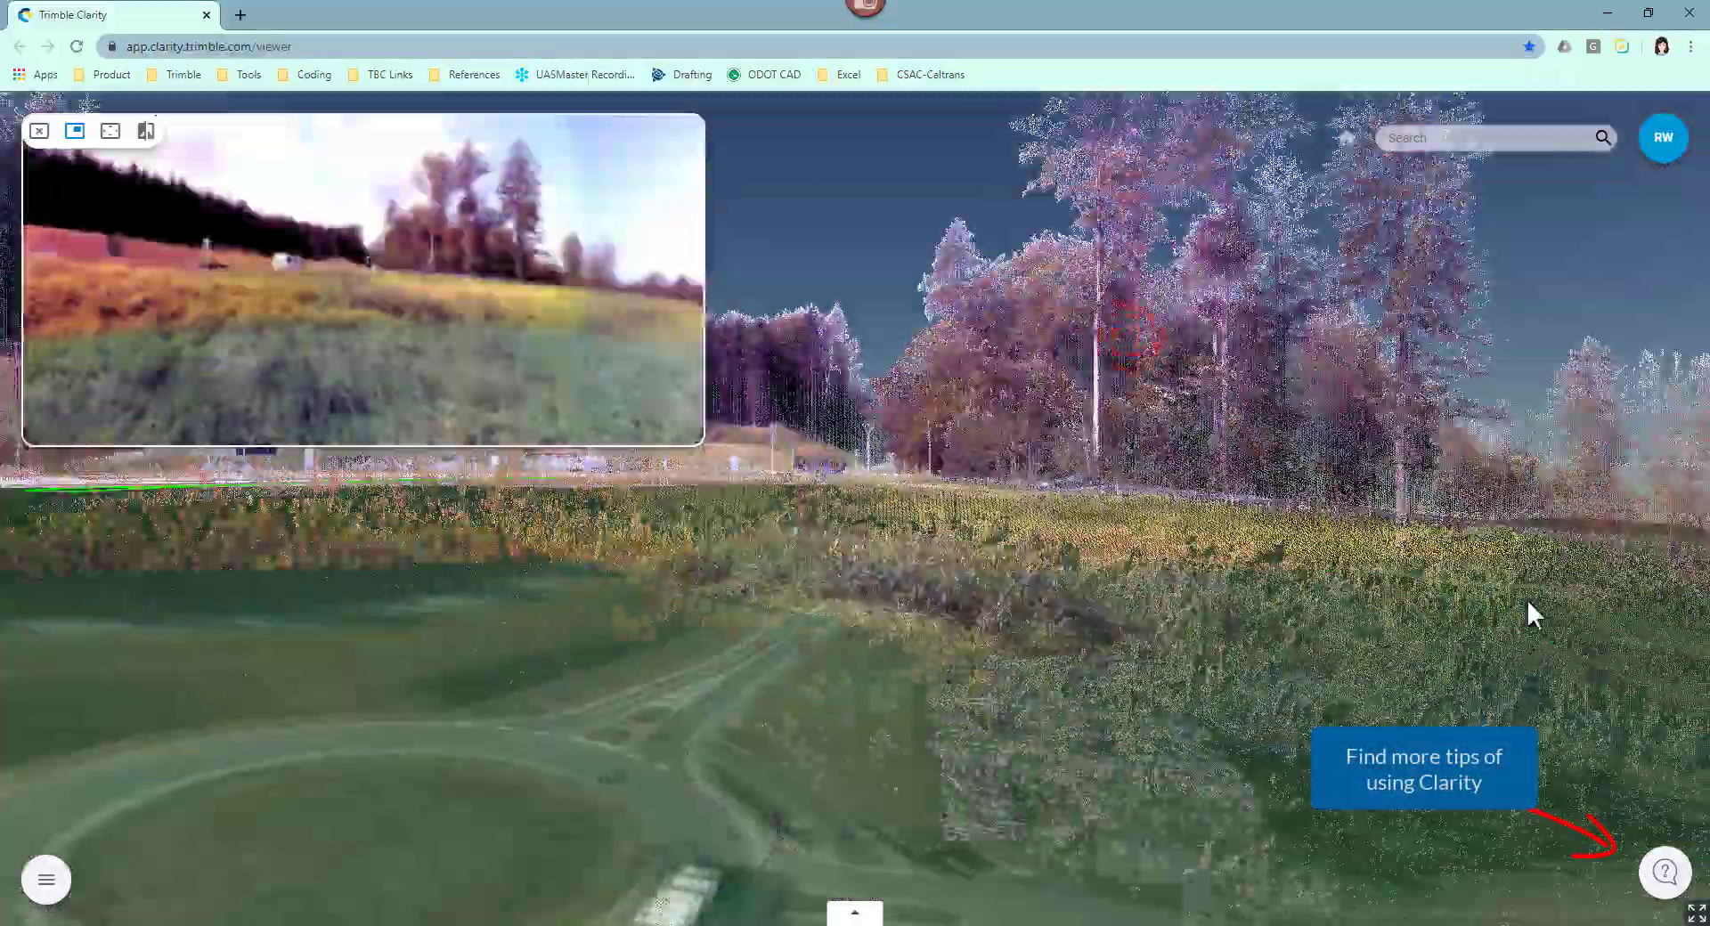
left_click_drag(1527, 611, 570, 533)
left_click_drag(1088, 642, 134, 925)
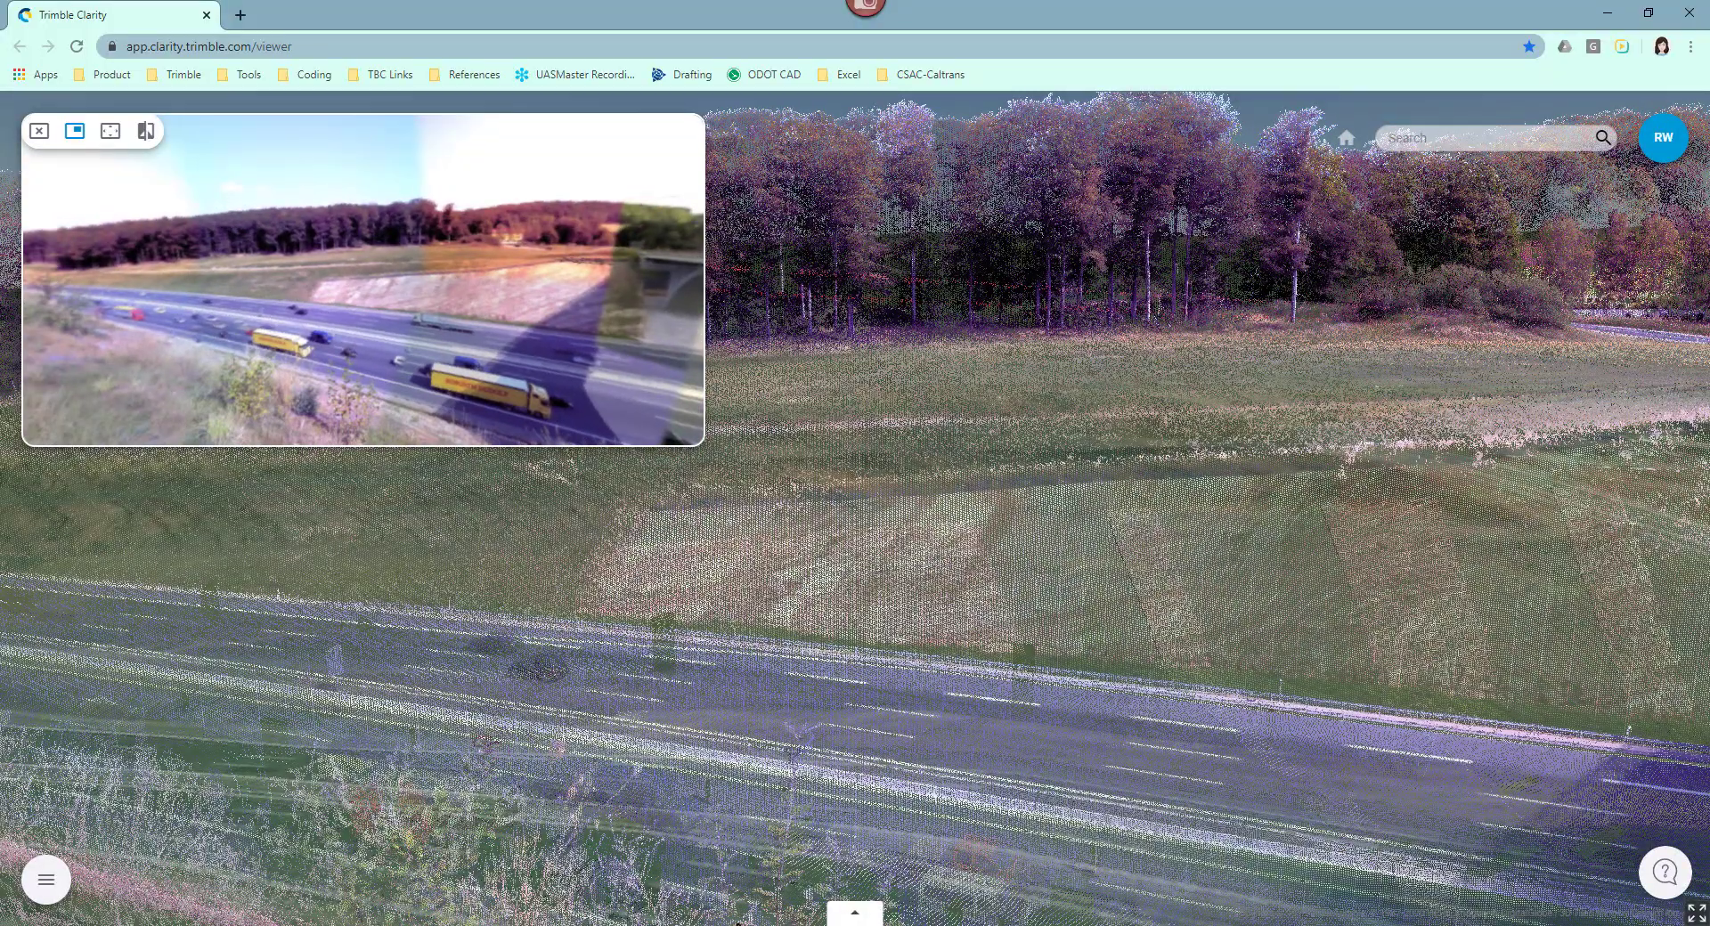
Generate a Share View link for the current station view, select its URL, and close the dialog
left_click(39, 881)
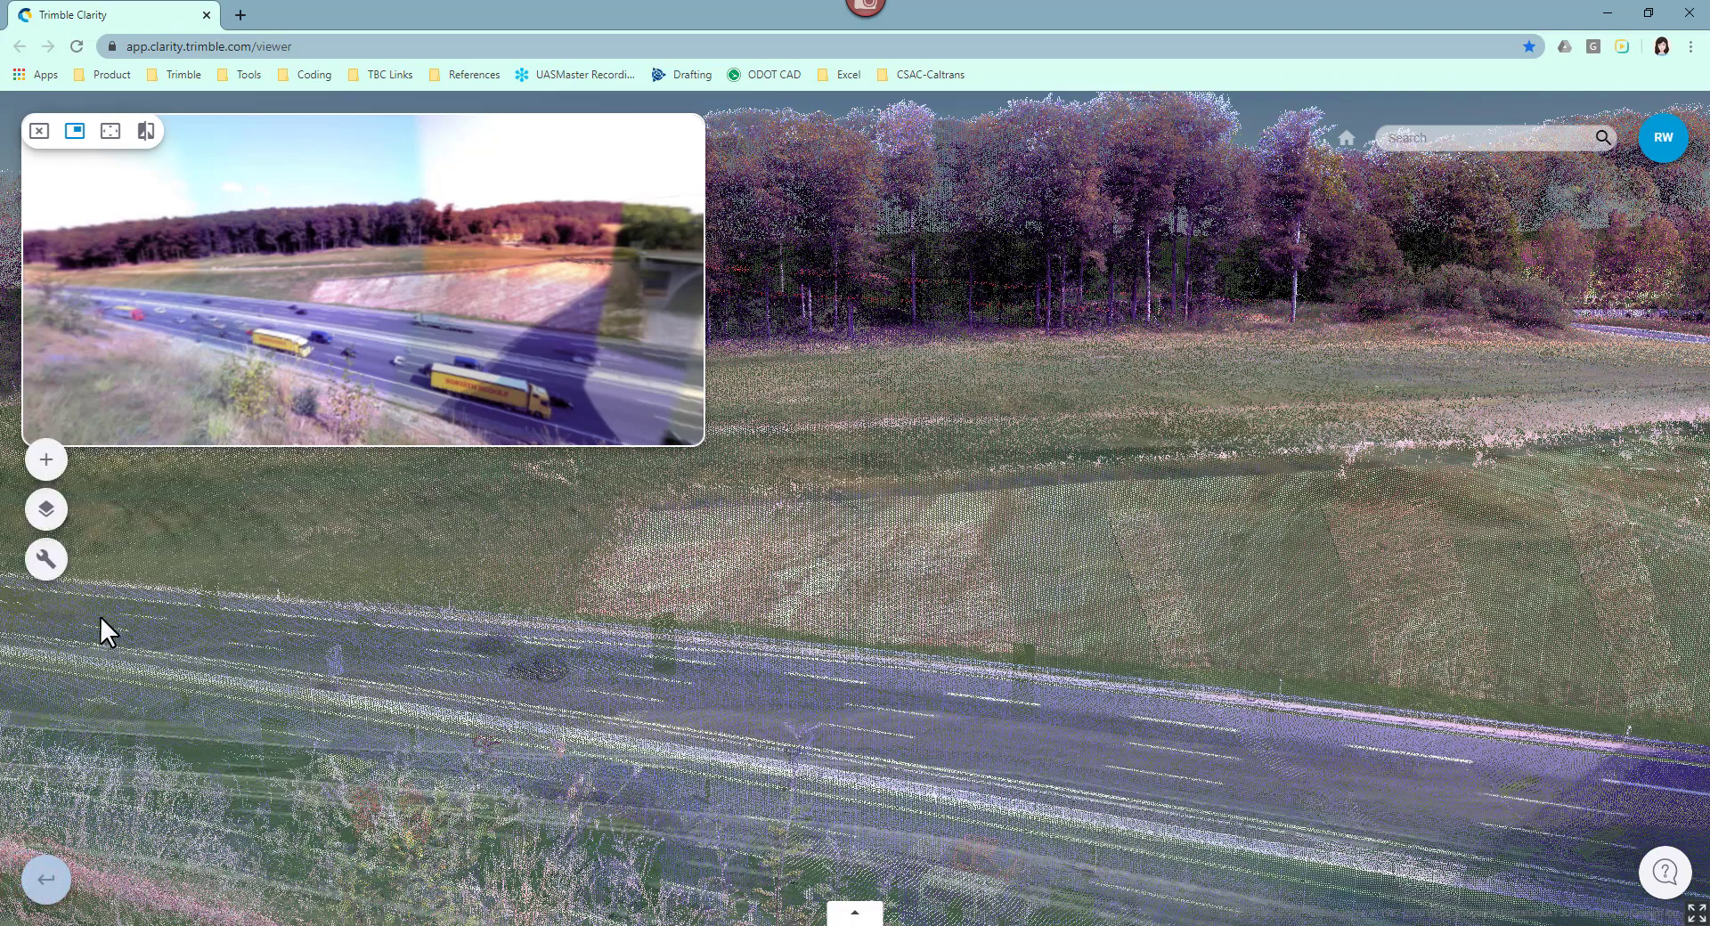
left_click(50, 509)
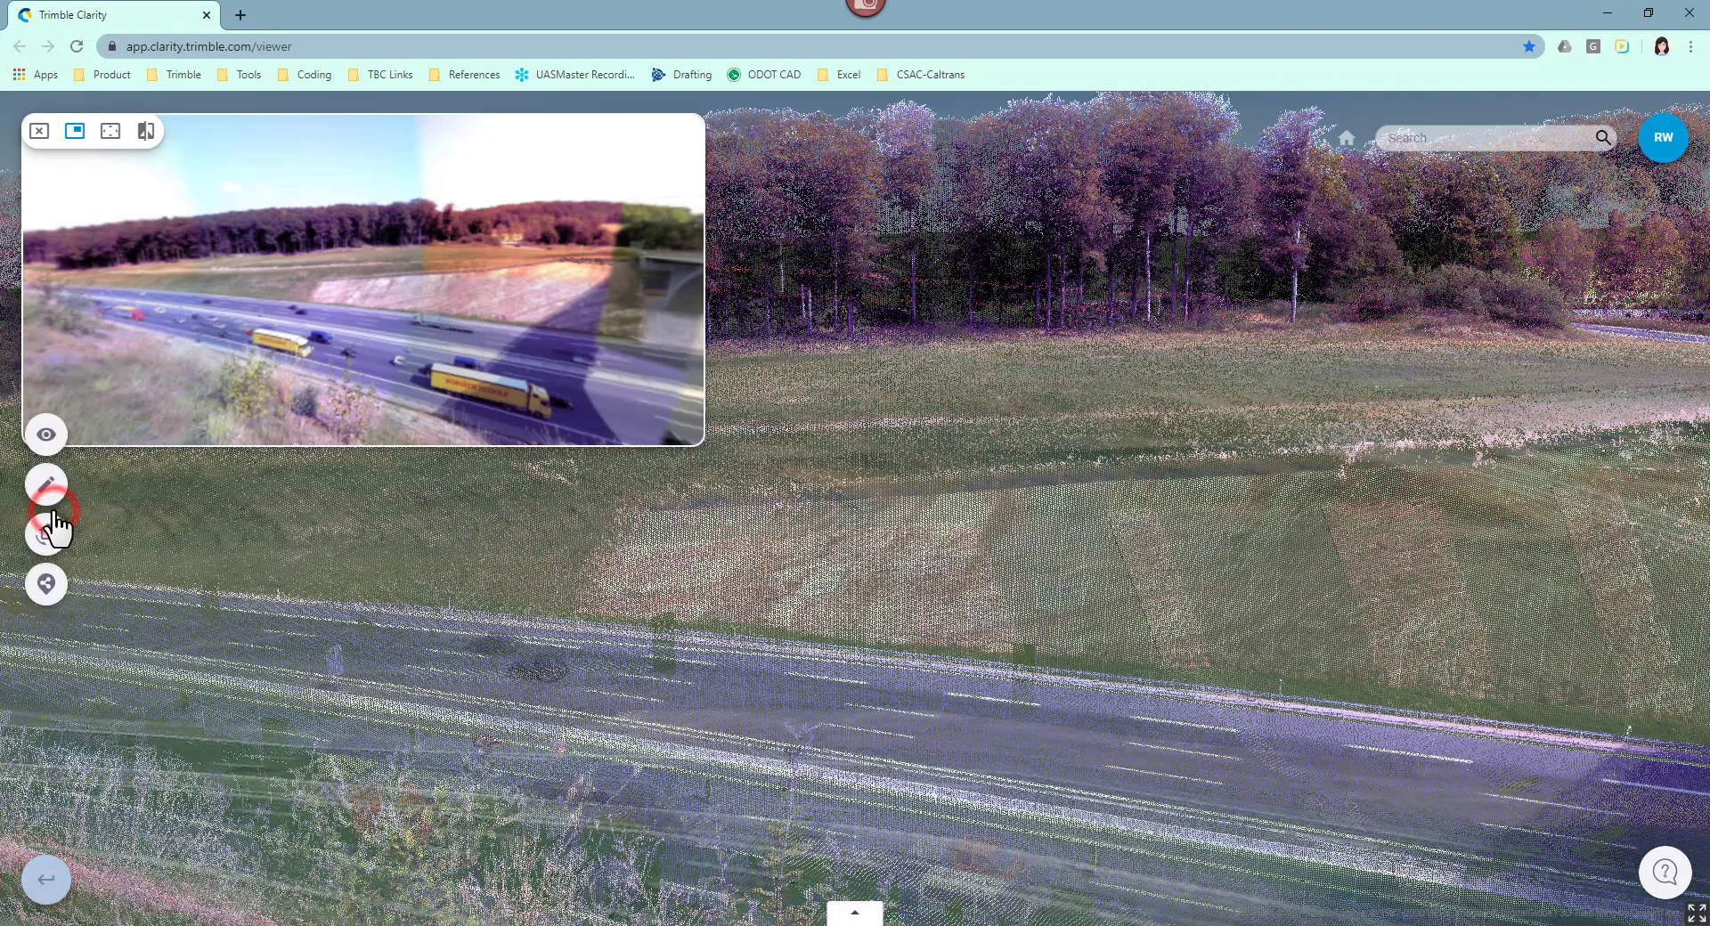
left_click(55, 592)
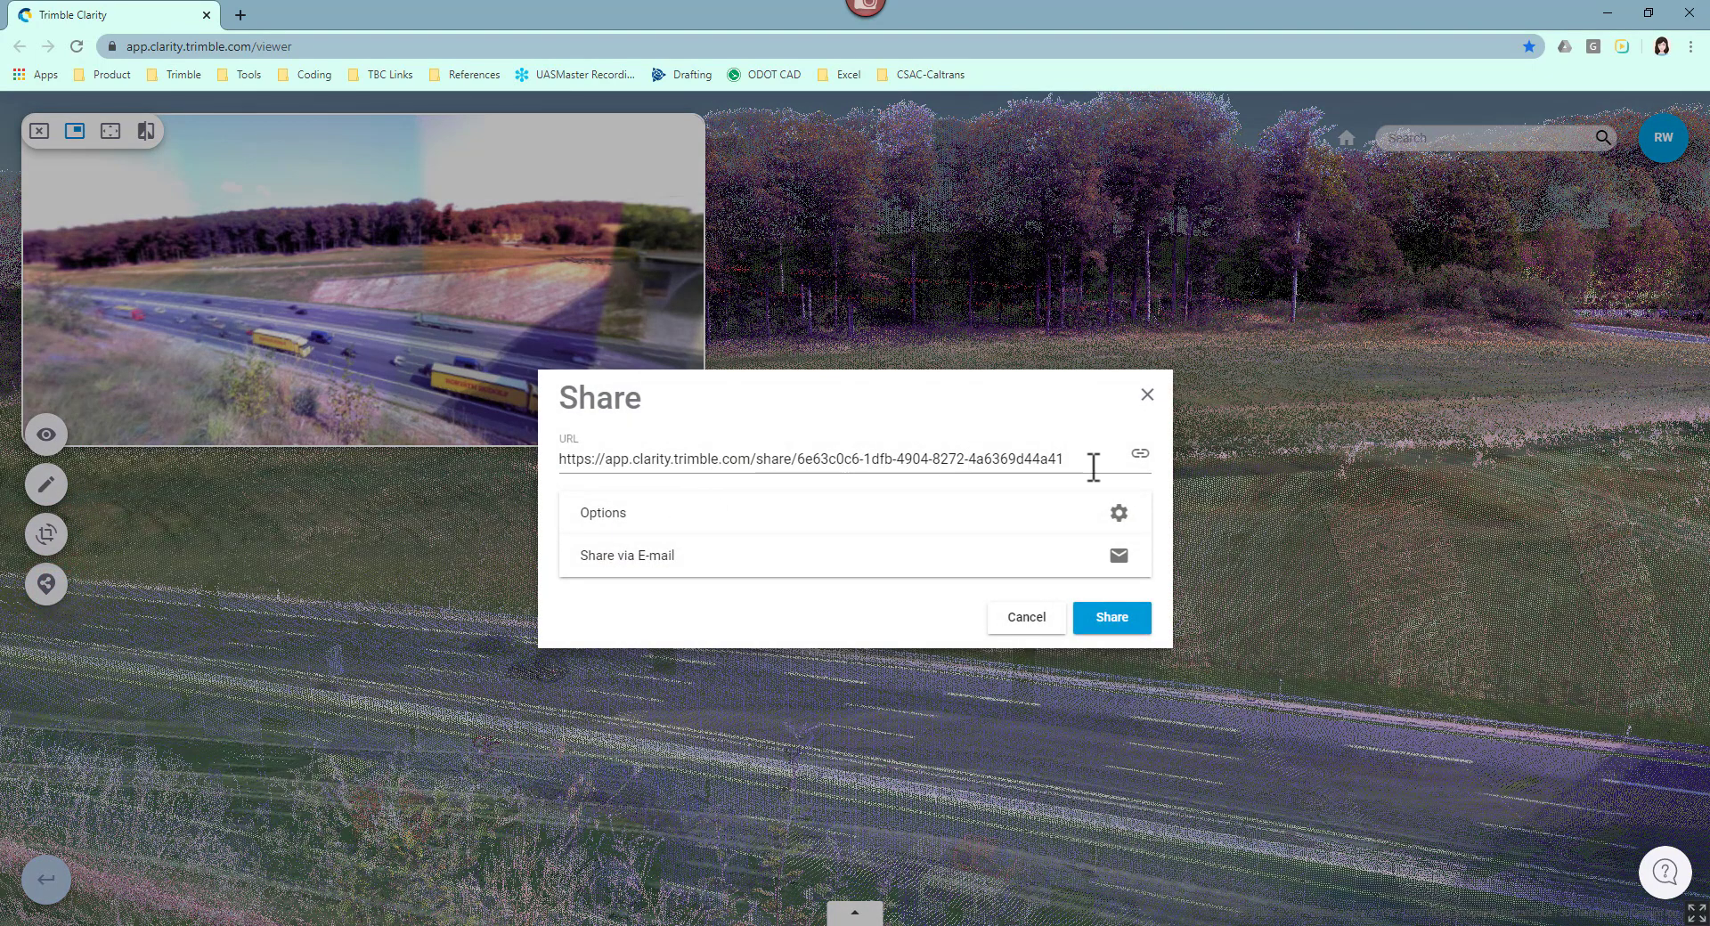
left_click_drag(1060, 461, 561, 458)
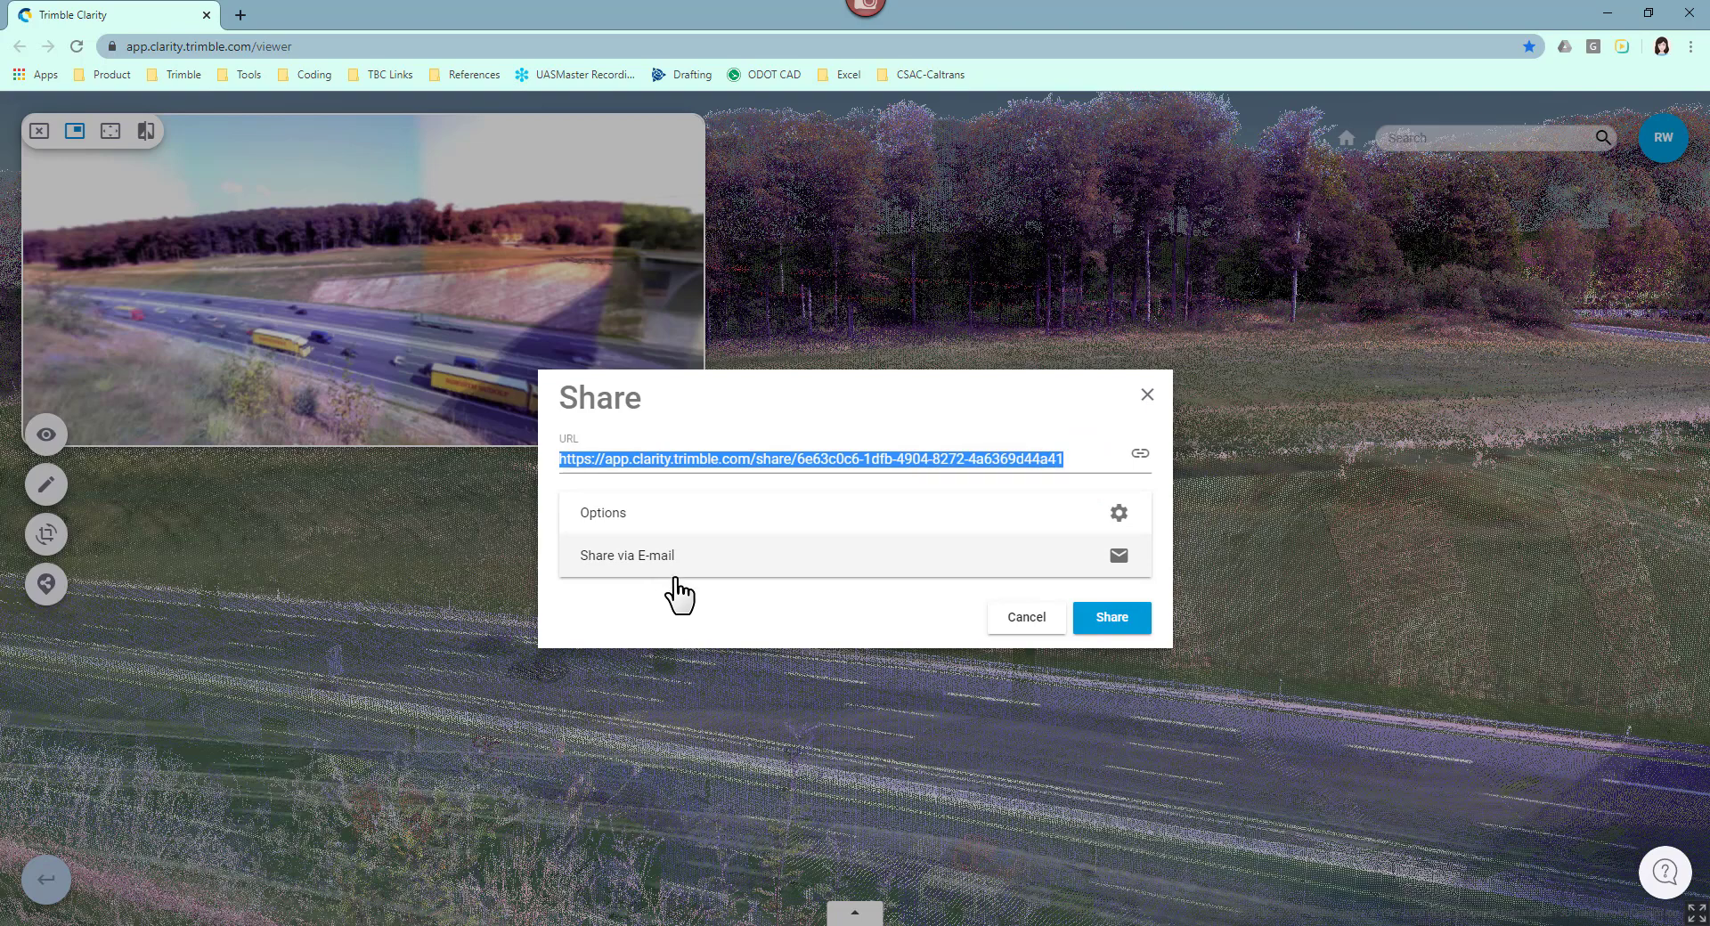
left_click(1147, 394)
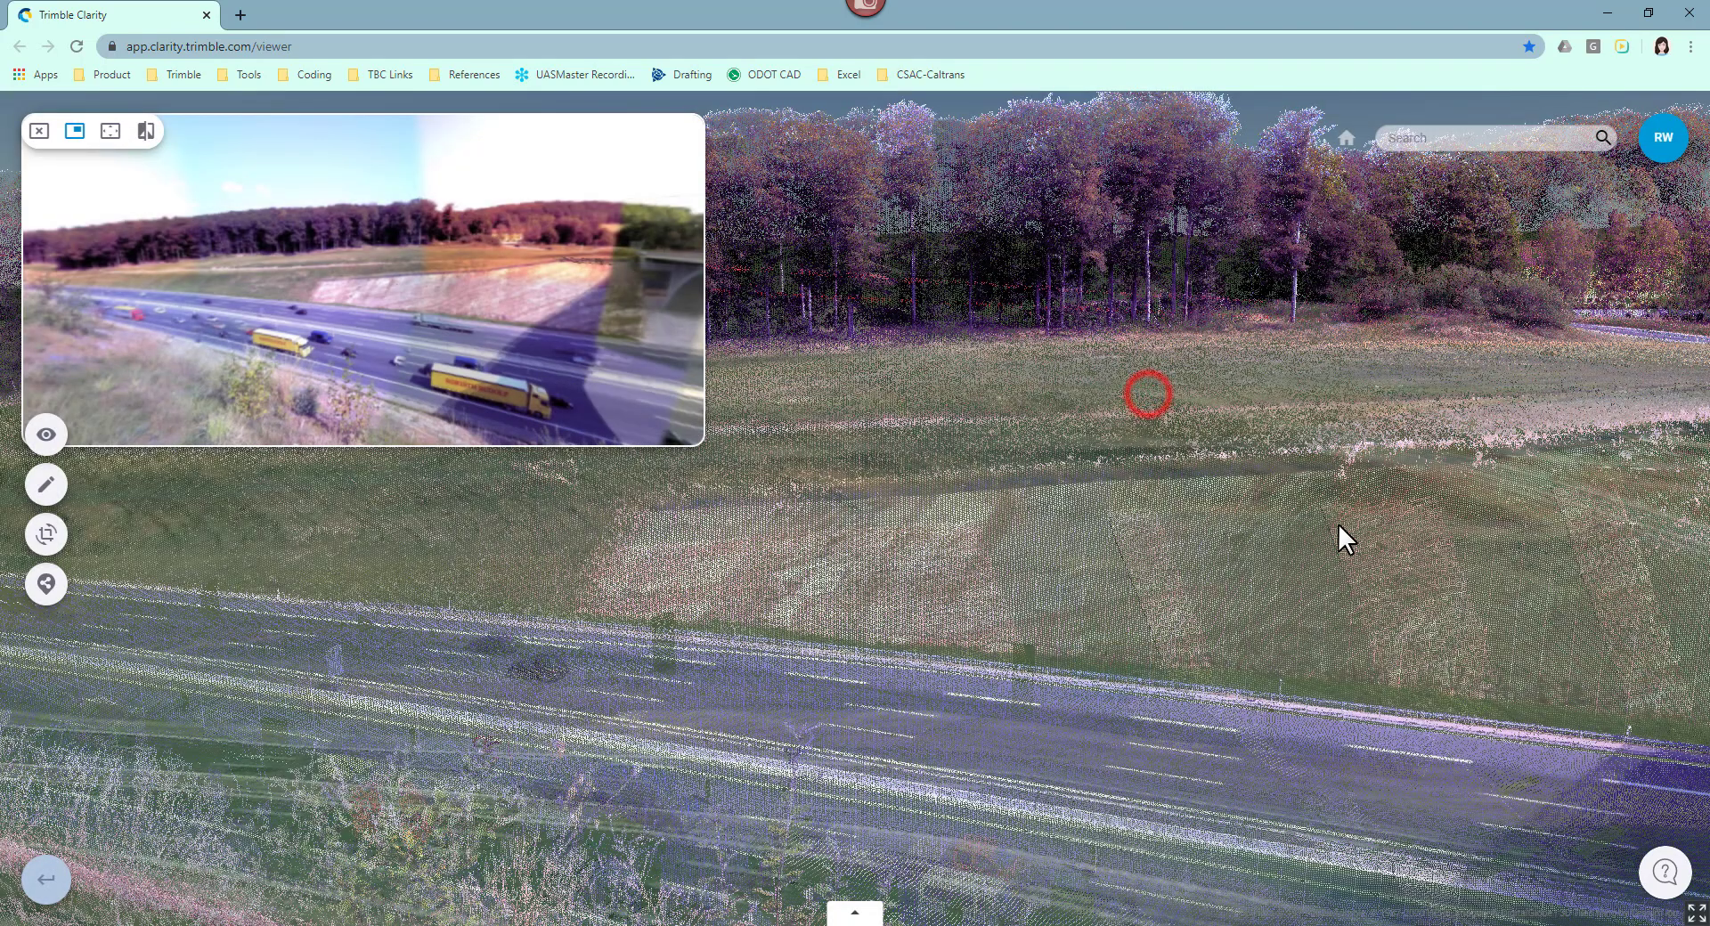